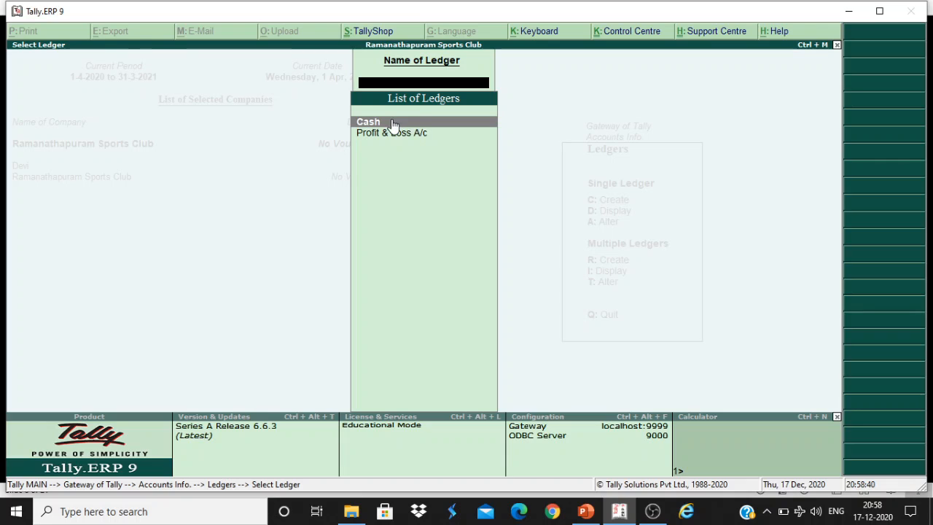
Step: Open the Cash ledger for alteration and rename it to Cash A/c, leaving the alias blank
{"action": "left_click", "coordinate": [392, 121]}
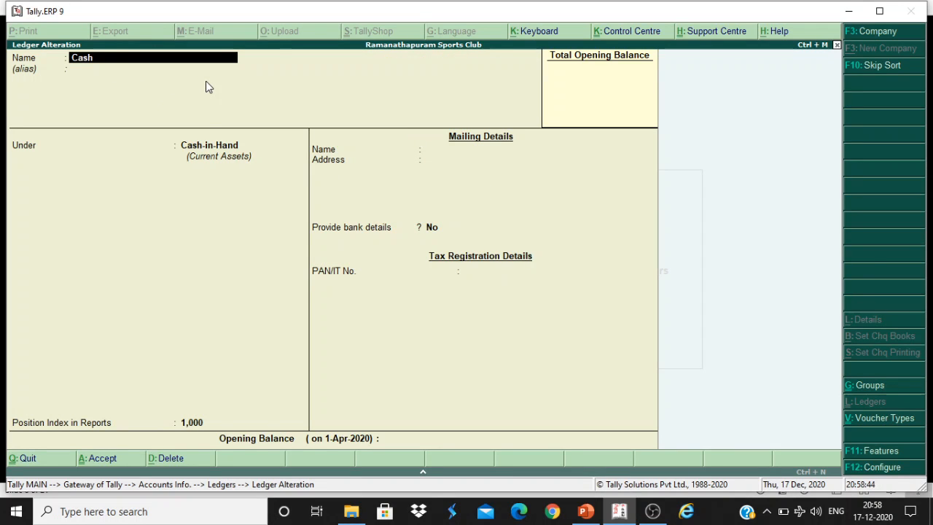
{"action": "key", "text": "BackSpace"}
{"action": "key", "text": "BackSpace"}
{"action": "key", "text": "BackSpace"}
{"action": "type", "text": "ash A/c"}
{"action": "key", "text": "Return"}
{"action": "key", "text": "Return"}
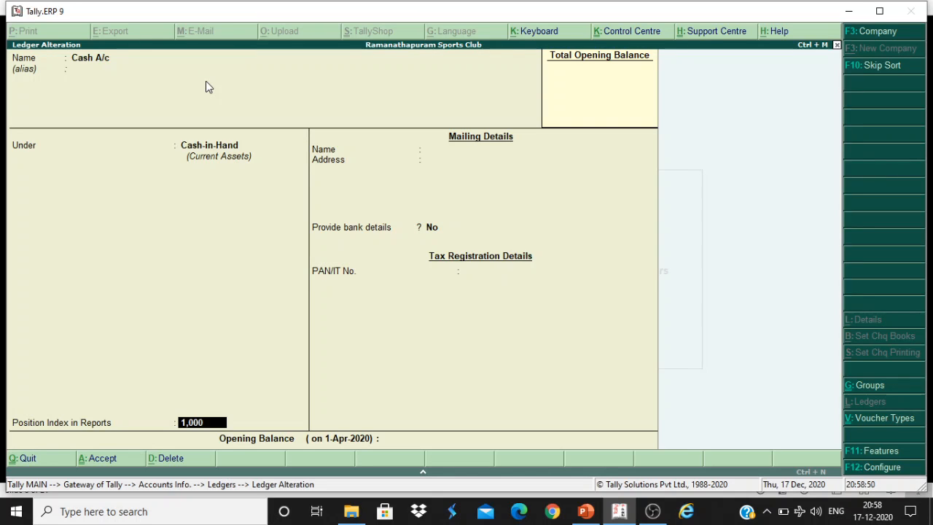
Step: Check the amount on the PowerPoint slide, set Cash A/c's opening balance to 5,000 Dr in Tally and save the ledger
{"action": "key", "text": "Return"}
{"action": "key", "text": "Return"}
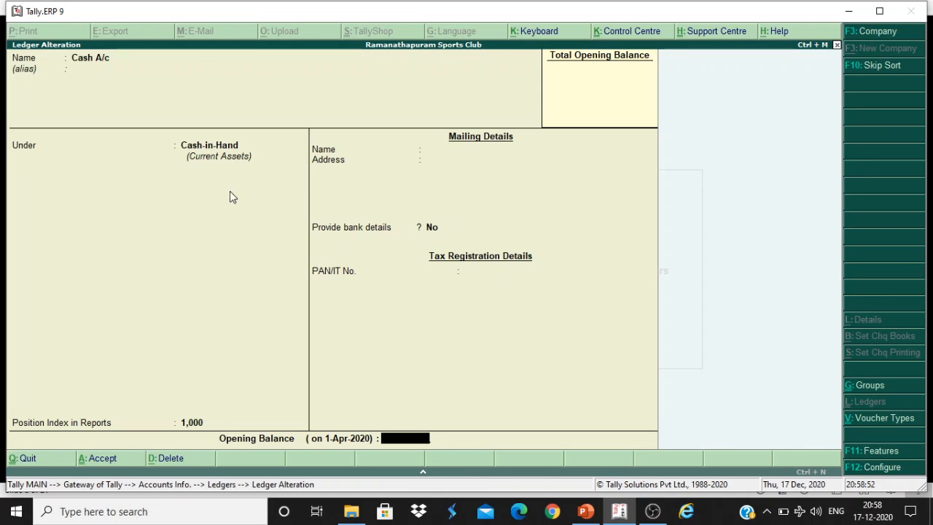
{"action": "left_click", "coordinate": [585, 511]}
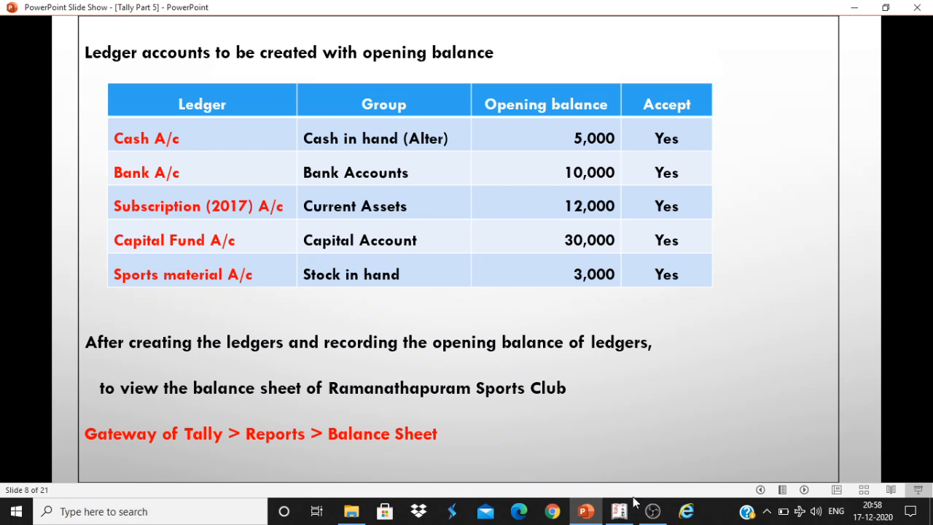
{"action": "left_click", "coordinate": [620, 511]}
{"action": "type", "text": "5"}
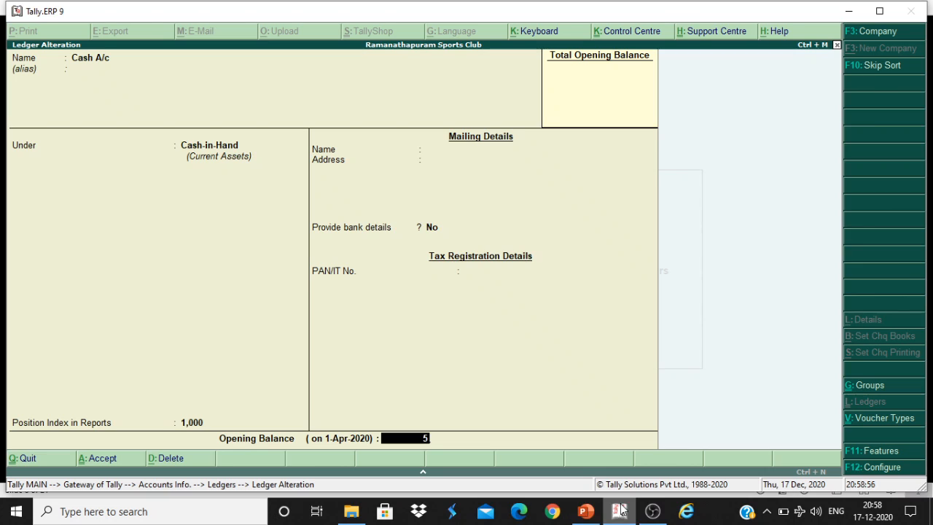
{"action": "type", "text": ",000"}
{"action": "key", "text": "Return"}
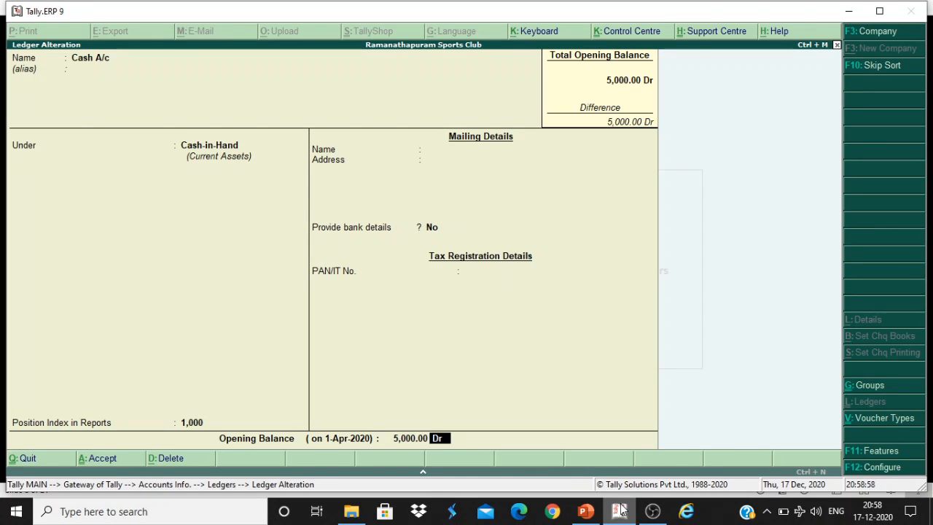
{"action": "key", "text": "Return"}
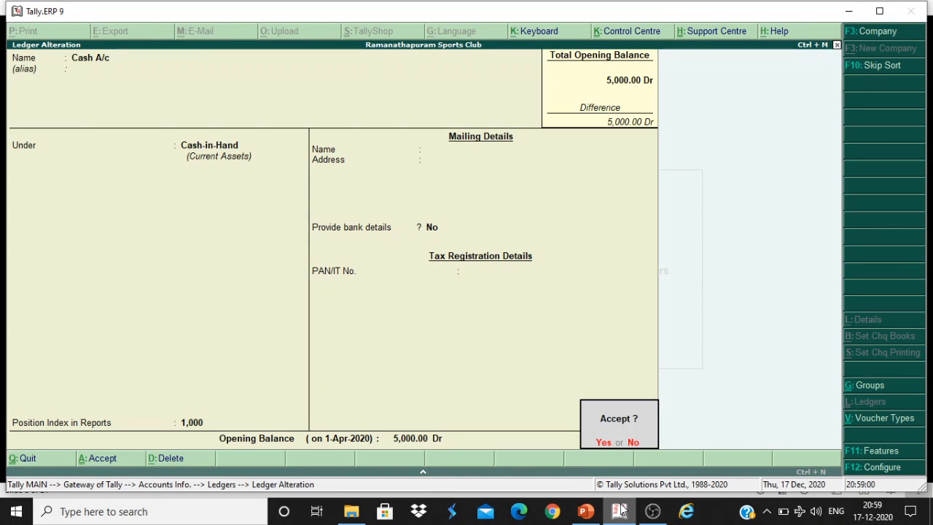
{"action": "key", "text": "Return"}
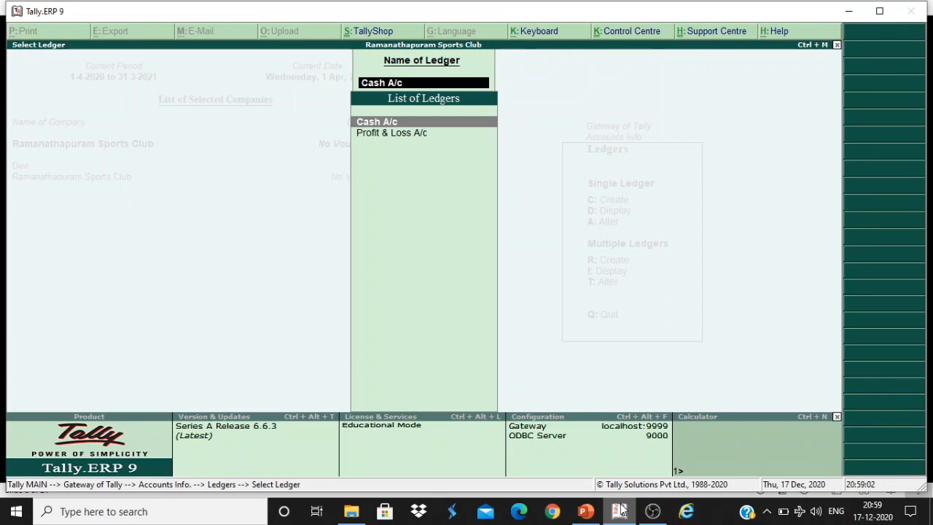
{"action": "key", "text": "Escape"}
{"action": "key", "text": "Escape"}
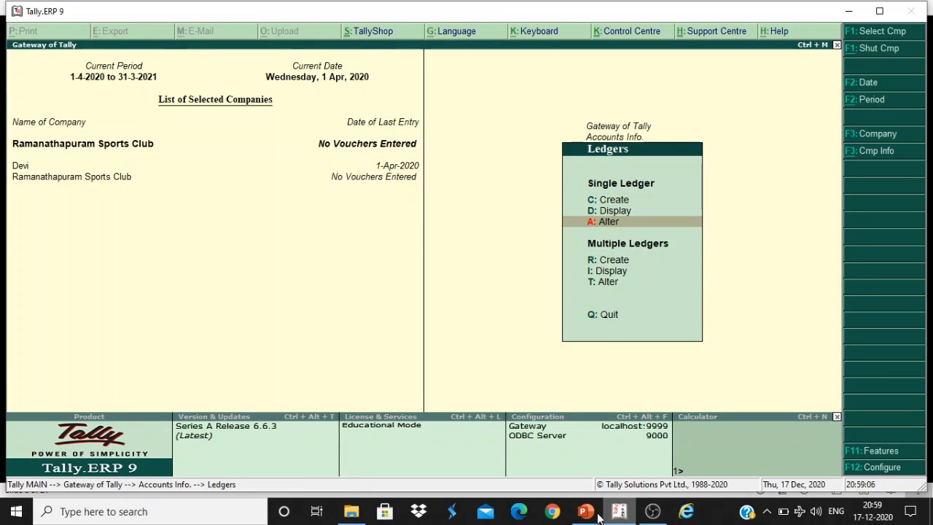
Step: Consult the ledger table in PowerPoint and start a single ledger in Tally named Bank A/c under the Bank Accounts group
{"action": "left_click", "coordinate": [585, 511]}
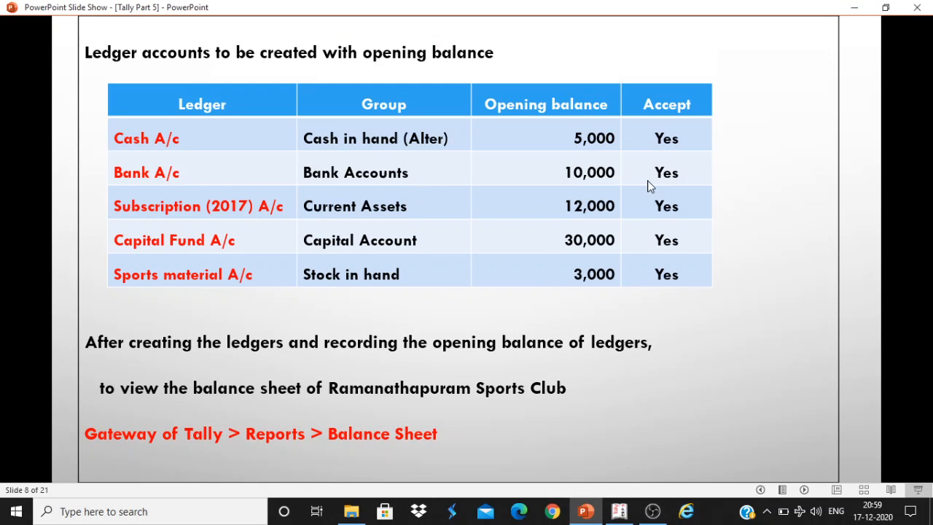
{"action": "left_click", "coordinate": [617, 515]}
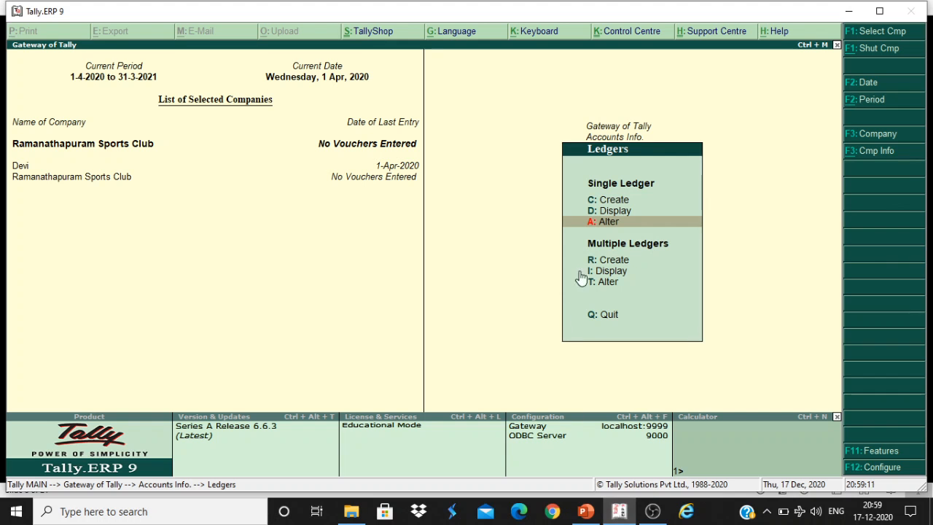
{"action": "left_click", "coordinate": [606, 199]}
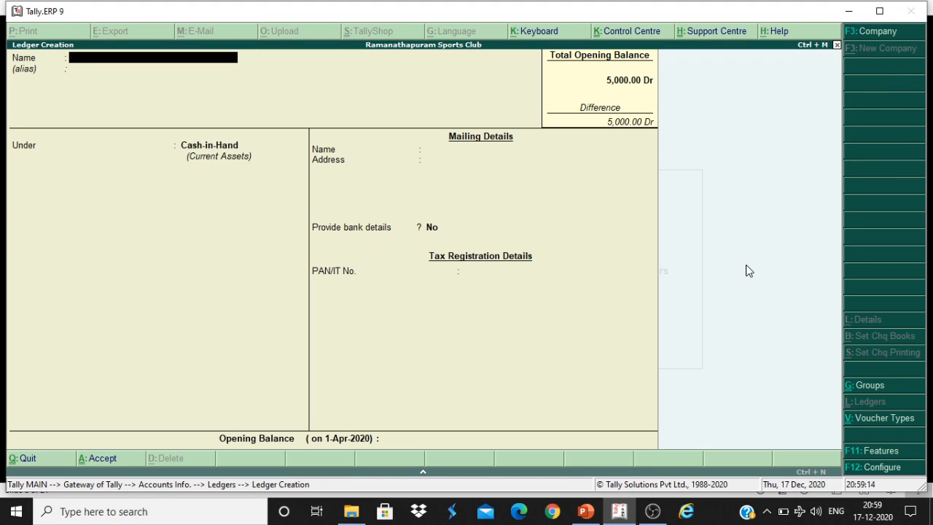
{"action": "type", "text": "Bank A/"}
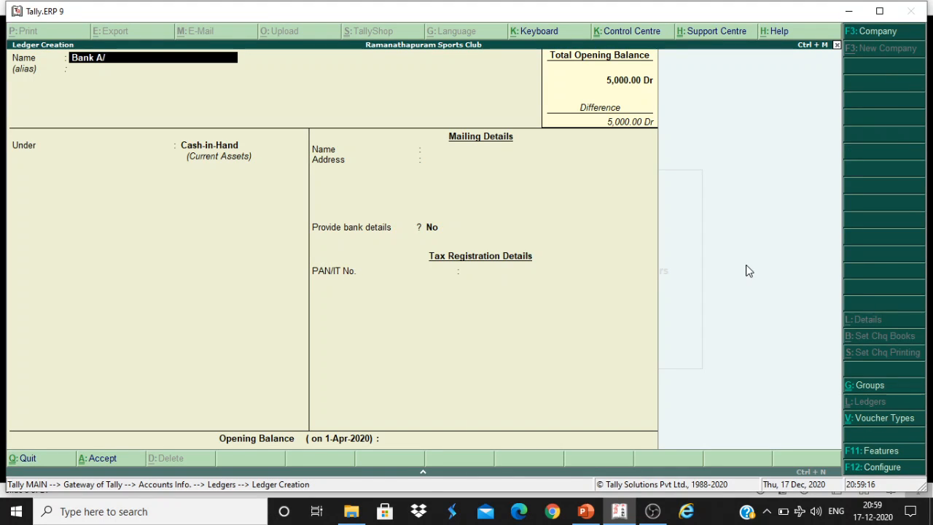
{"action": "key", "text": "Return"}
{"action": "key", "text": "Return"}
{"action": "type", "text": "B"}
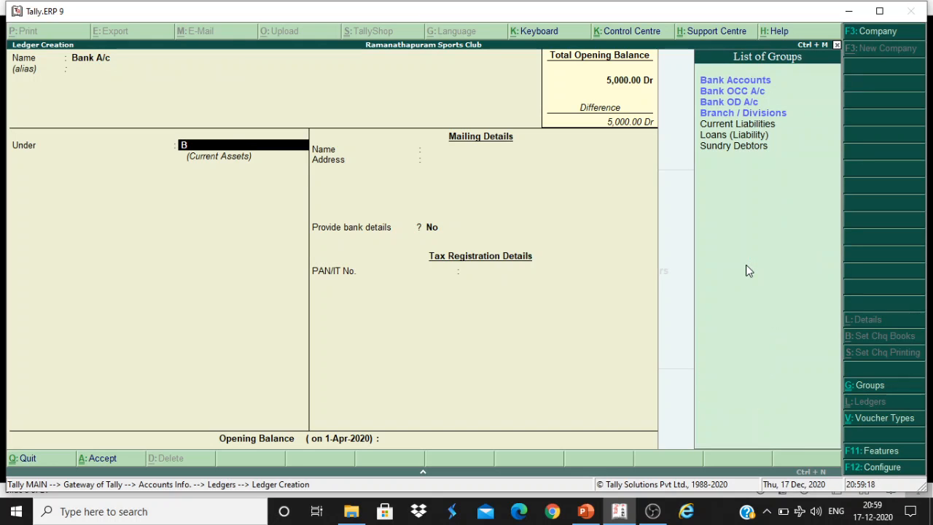
{"action": "left_click", "coordinate": [758, 86]}
{"action": "left_click", "coordinate": [757, 86]}
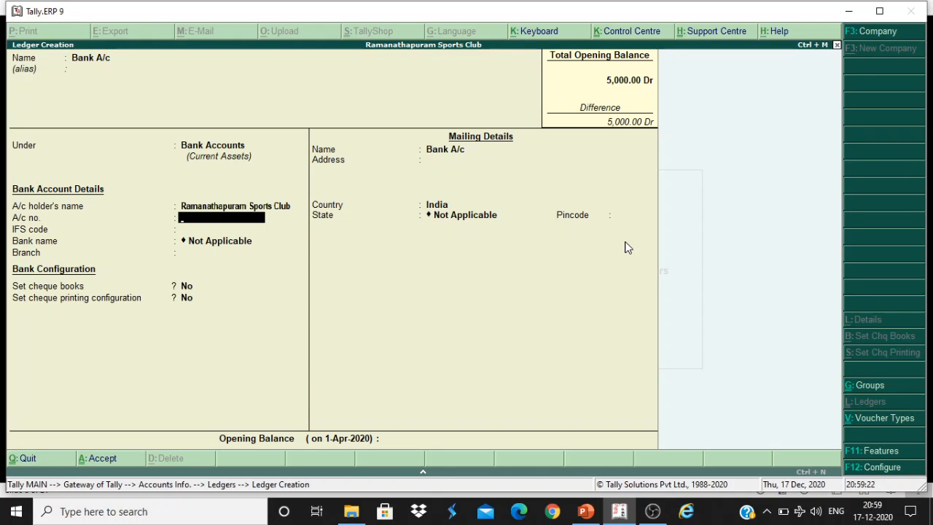
Step: Keep the default bank and mailing details, set Bank A/c's opening balance to 10,000 Dr and save the ledger
{"action": "key", "text": "Return"}
{"action": "key", "text": "Return"}
{"action": "key", "text": "Return"}
{"action": "key", "text": "Return"}
{"action": "key", "text": "Return"}
{"action": "key", "text": "Return"}
{"action": "key", "text": "Return"}
{"action": "key", "text": "Return"}
{"action": "key", "text": "Return"}
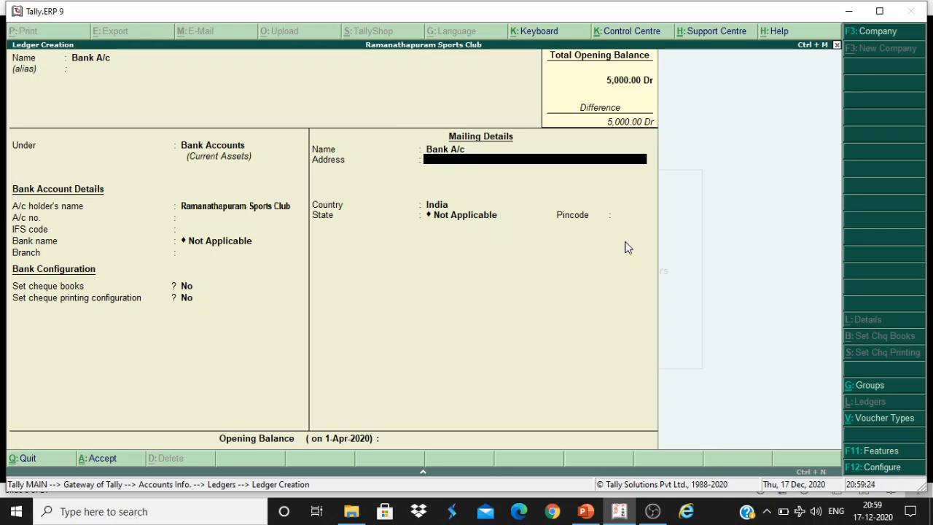
{"action": "key", "text": "Return"}
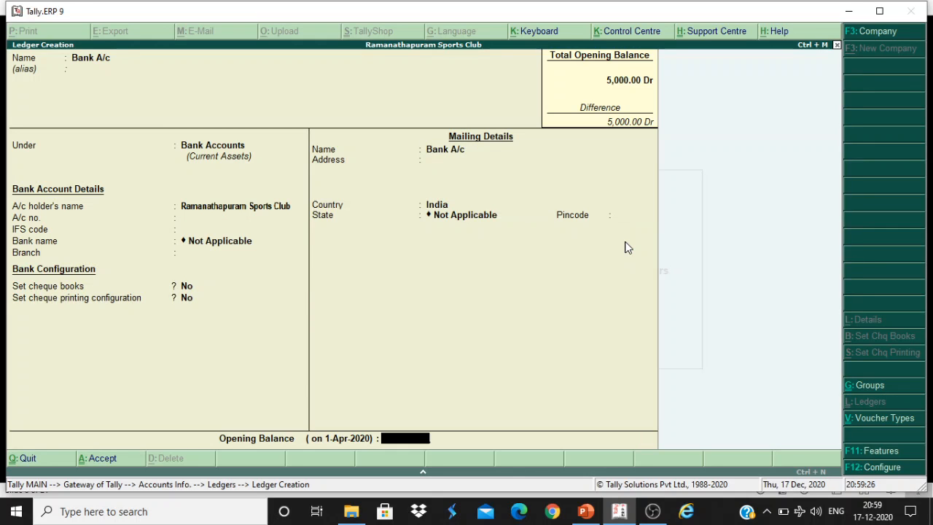
{"action": "type", "text": "10,000"}
{"action": "key", "text": "Return"}
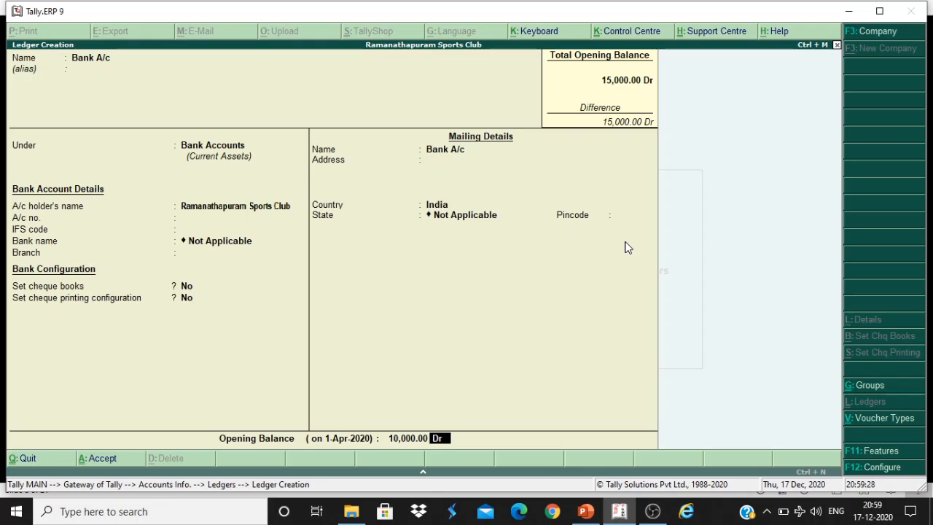
{"action": "key", "text": "Return"}
{"action": "key", "text": "Return"}
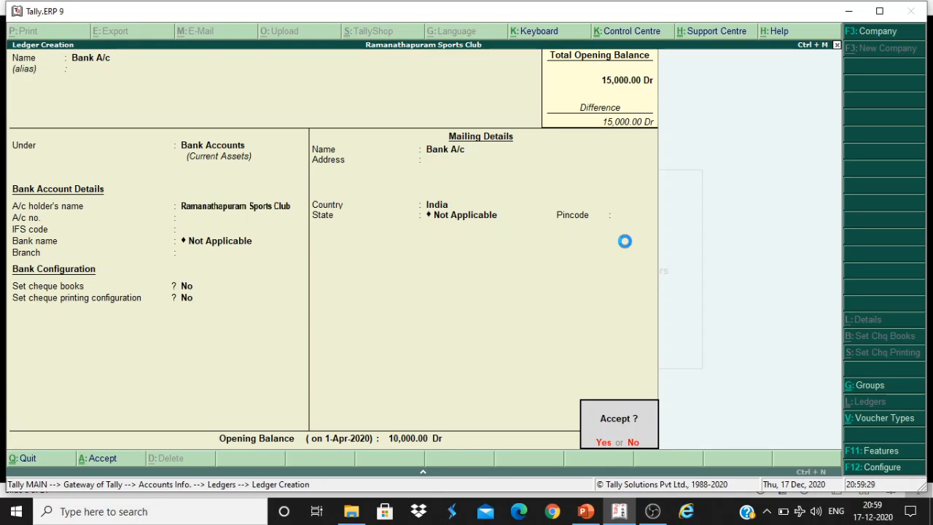
Step: Check the next ledger in PowerPoint and start it in Tally as Subscription (2017) A/c under the Current Assets group
{"action": "left_click", "coordinate": [585, 511]}
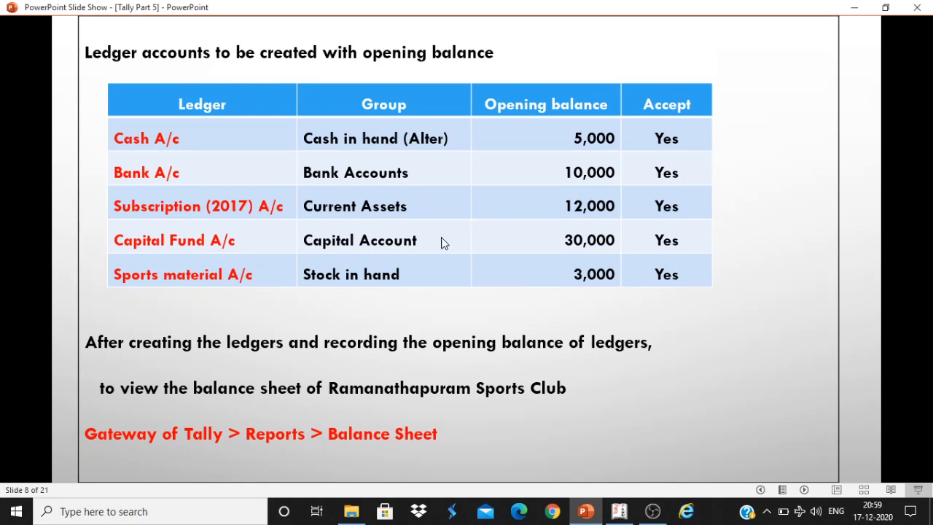
{"action": "left_click", "coordinate": [622, 515]}
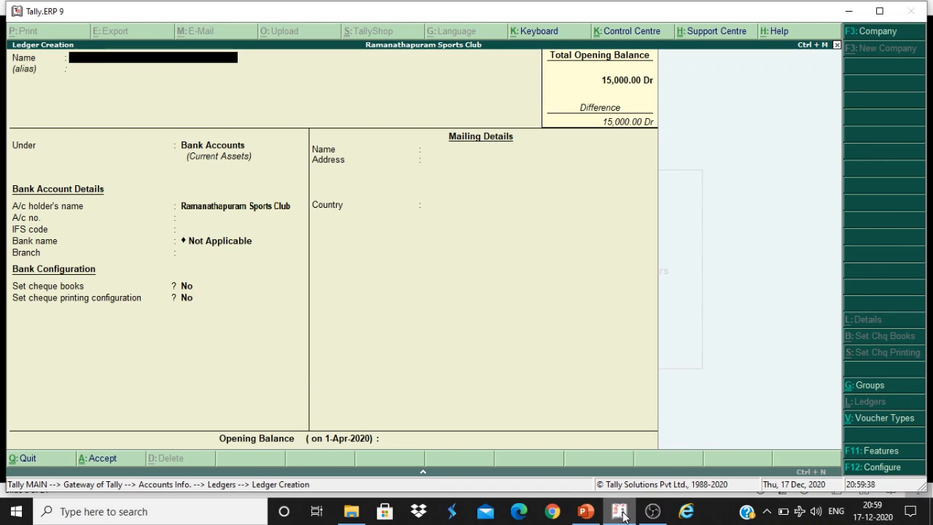
{"action": "type", "text": "Subscriptio"}
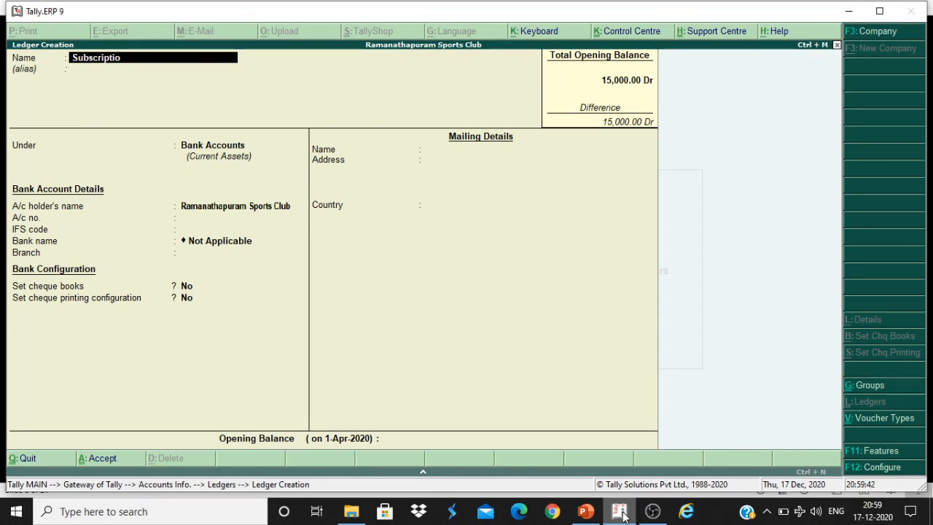
{"action": "type", "text": "n (2017) A/c"}
{"action": "key", "text": "Return"}
{"action": "key", "text": "Return"}
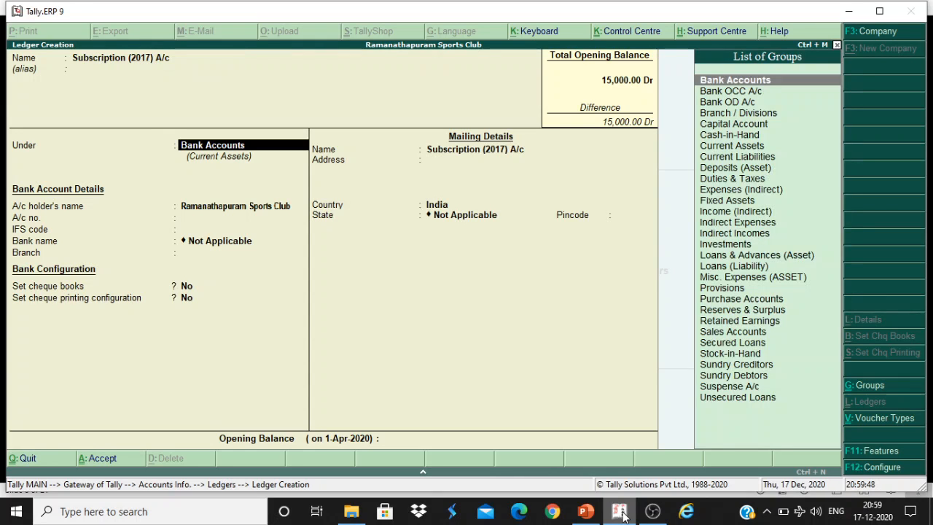
{"action": "type", "text": "C"}
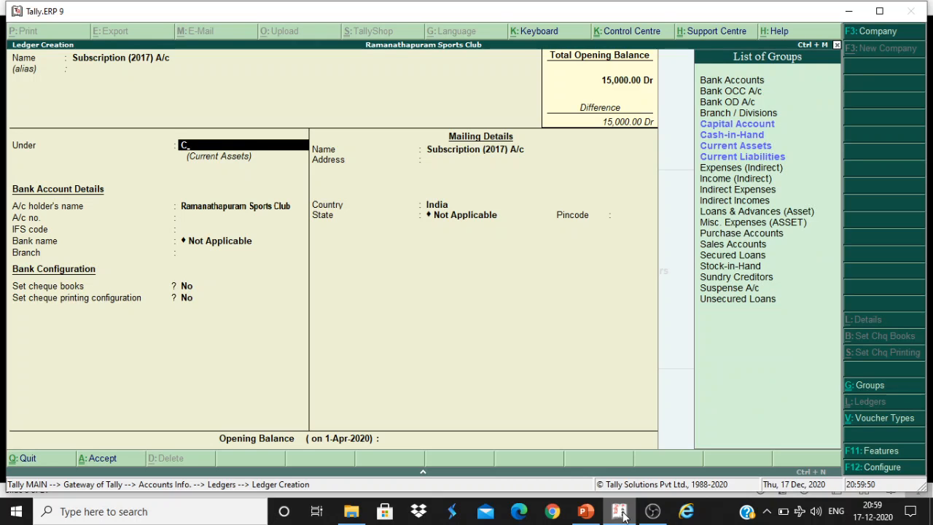
{"action": "left_click", "coordinate": [717, 151]}
{"action": "key", "text": "Return"}
{"action": "key", "text": "Return"}
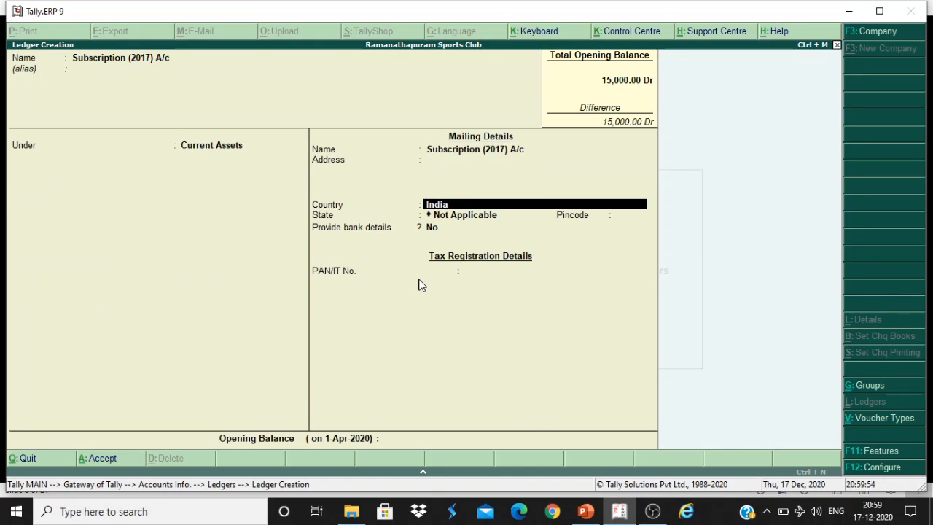
{"action": "key", "text": "Return"}
{"action": "key", "text": "Return"}
{"action": "key", "text": "Return"}
{"action": "key", "text": "Return"}
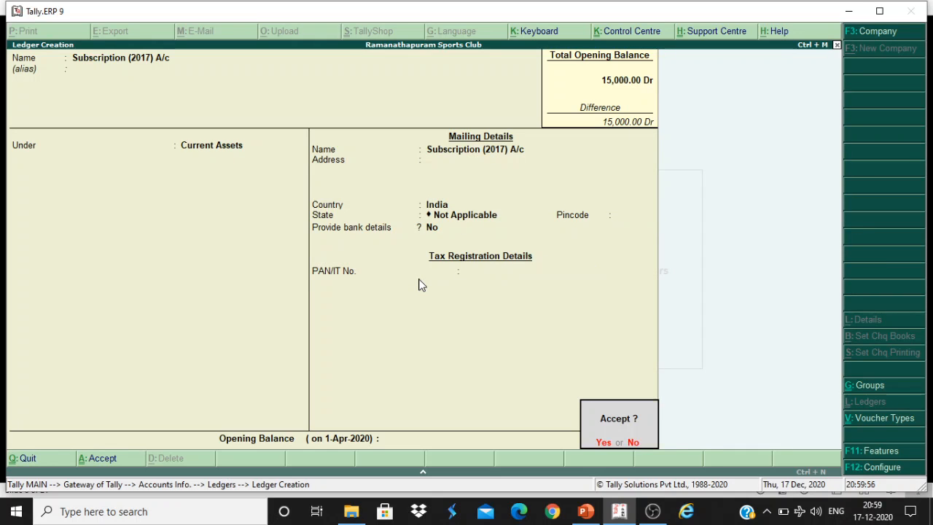
{"action": "key", "text": "n"}
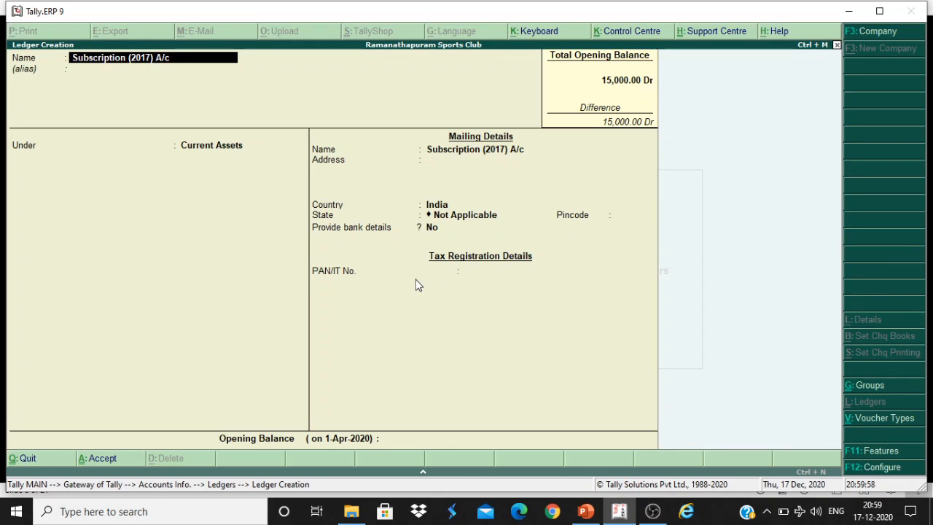
Step: Set Subscription (2017) A/c's opening balance to 12,000 Dr, checking the amount on the PowerPoint slide, and save the ledger in Tally
{"action": "key", "text": "Return"}
{"action": "key", "text": "Return"}
{"action": "key", "text": "Return"}
{"action": "key", "text": "Return"}
{"action": "key", "text": "Return"}
{"action": "key", "text": "Return"}
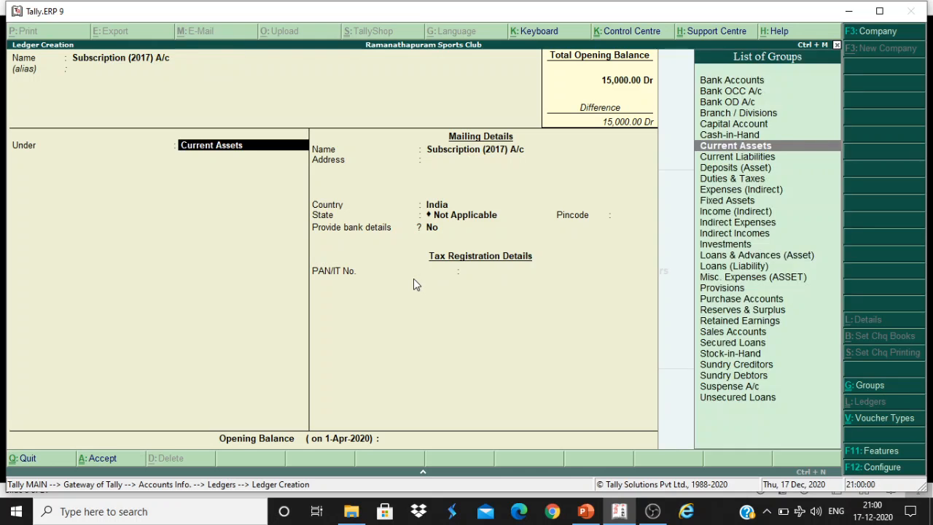
{"action": "key", "text": "Return"}
{"action": "key", "text": "Return"}
{"action": "key", "text": "Return"}
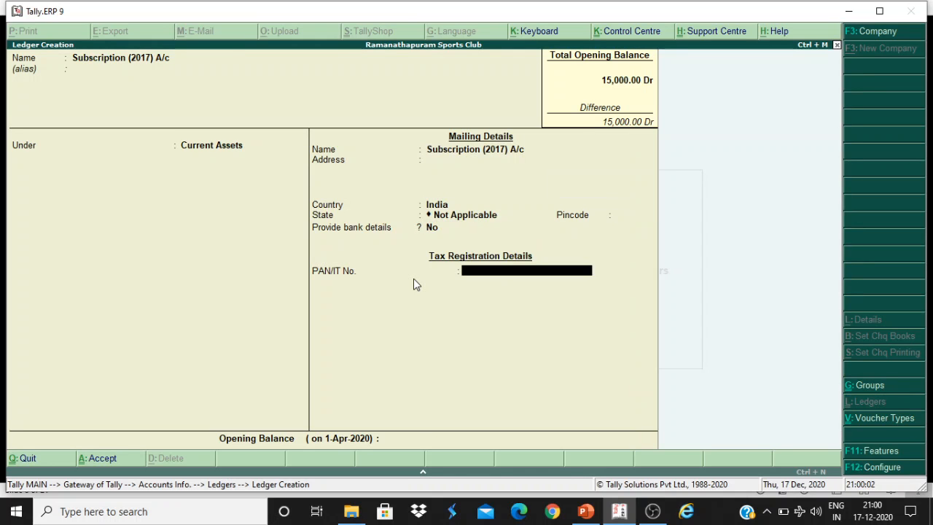
{"action": "left_click", "coordinate": [587, 512]}
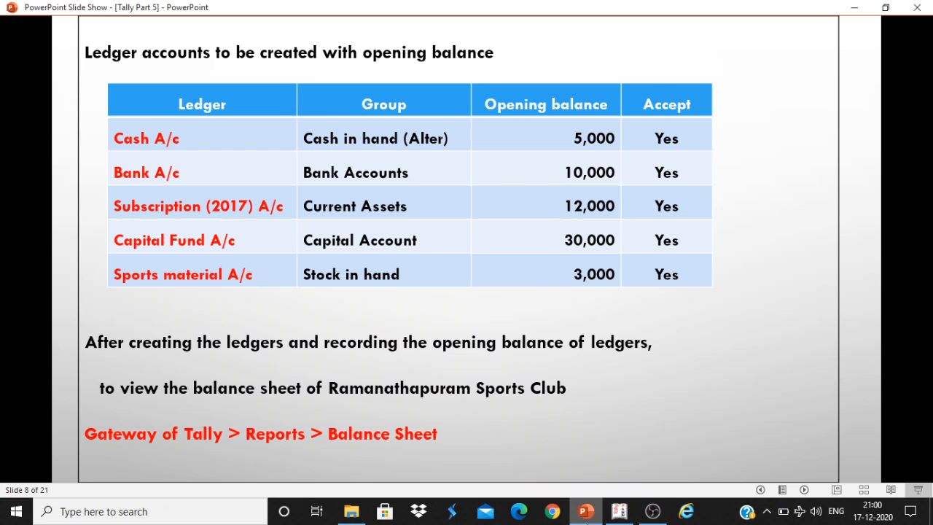
{"action": "left_click", "coordinate": [619, 512]}
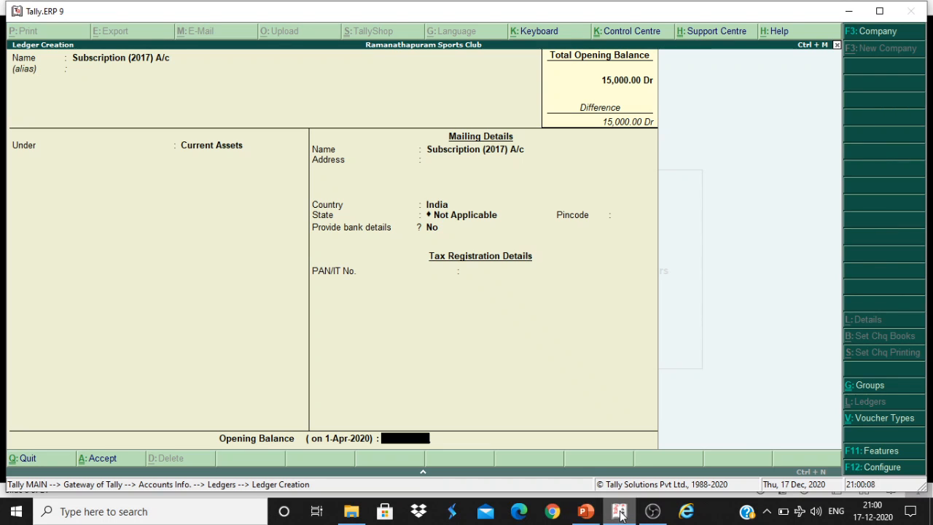
{"action": "type", "text": "12,000"}
{"action": "key", "text": "Return"}
{"action": "key", "text": "Return"}
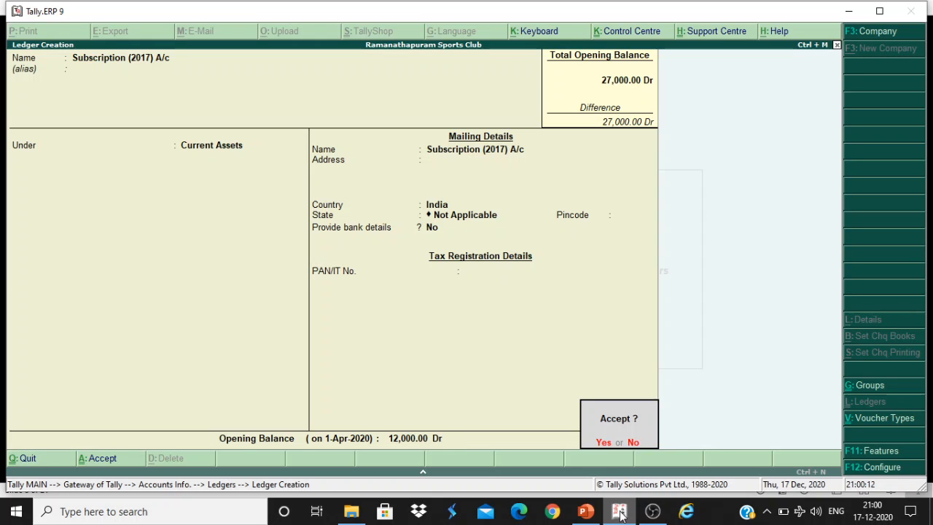
{"action": "key", "text": "Return"}
Step: Check the next ledger in PowerPoint and start it in Tally as Capital Fund A/c under the Capital Account group
{"action": "left_click", "coordinate": [585, 512]}
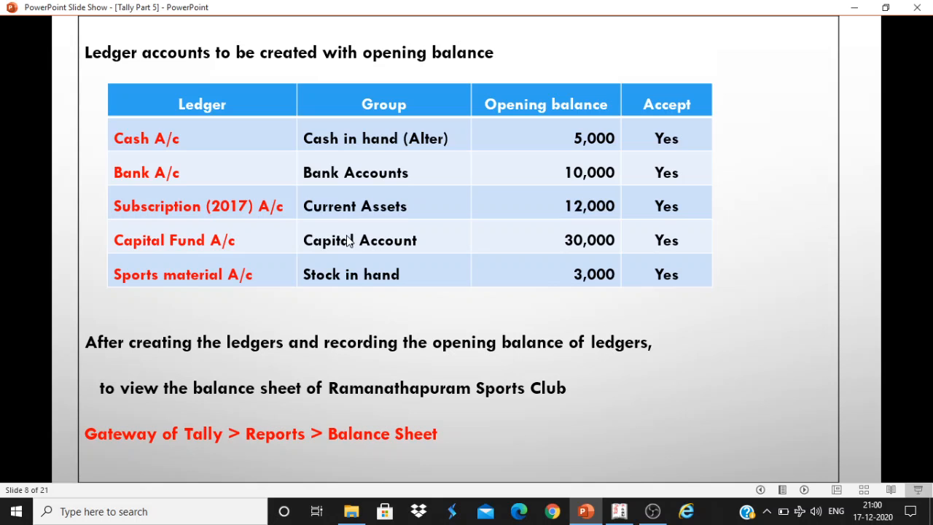
{"action": "left_click", "coordinate": [618, 511]}
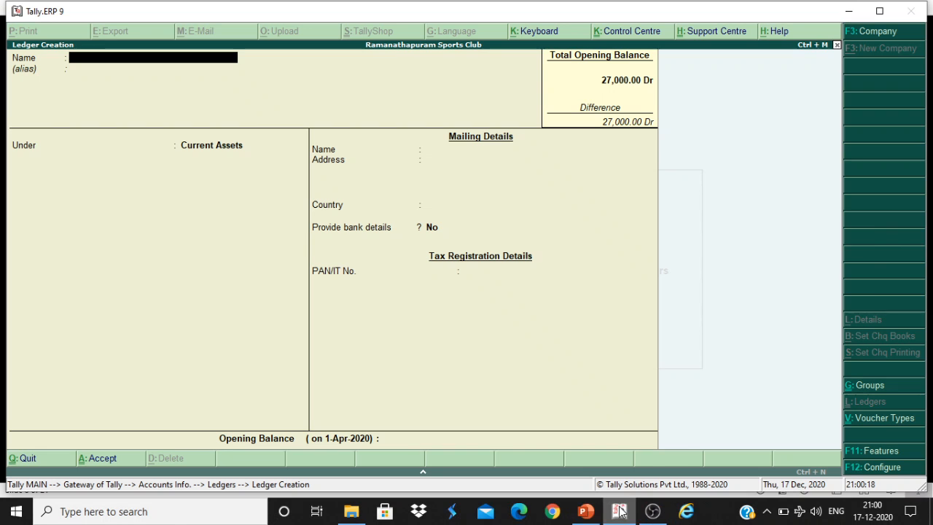
{"action": "type", "text": "Capital Fund A/c"}
{"action": "key", "text": "Return"}
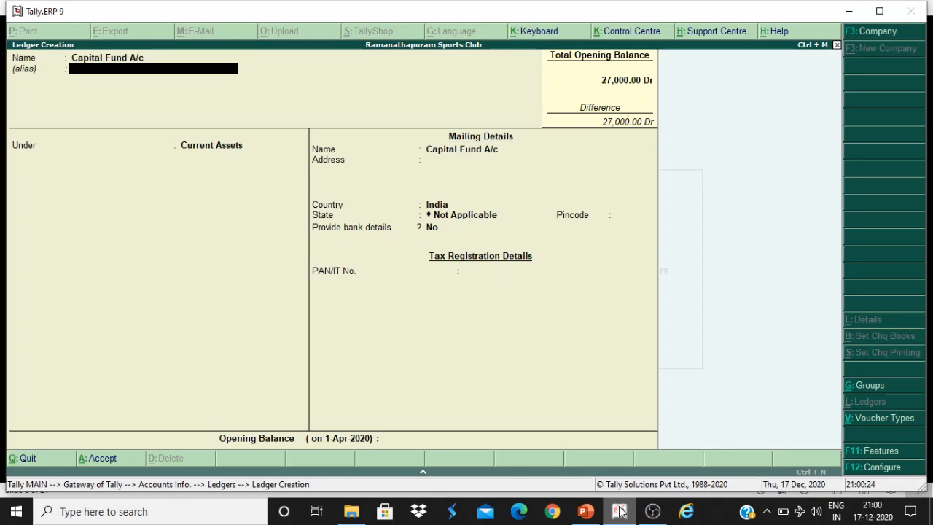
{"action": "key", "text": "Return"}
{"action": "type", "text": "Cap"}
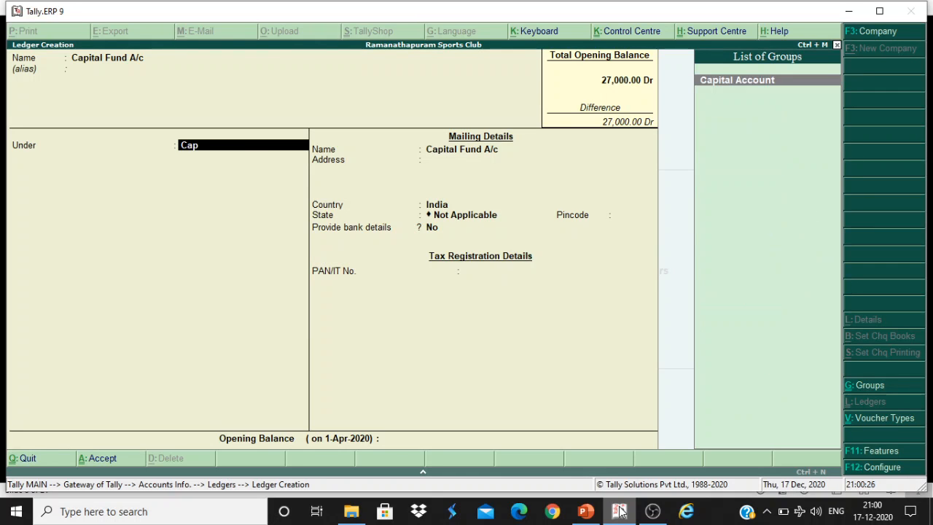
{"action": "key", "text": "Return"}
Step: Keep the default mailing and bank details, set Capital Fund A/c's opening balance to 30,000 Cr and save the ledger
{"action": "key", "text": "Return"}
{"action": "key", "text": "Return"}
{"action": "key", "text": "Return"}
{"action": "key", "text": "Return"}
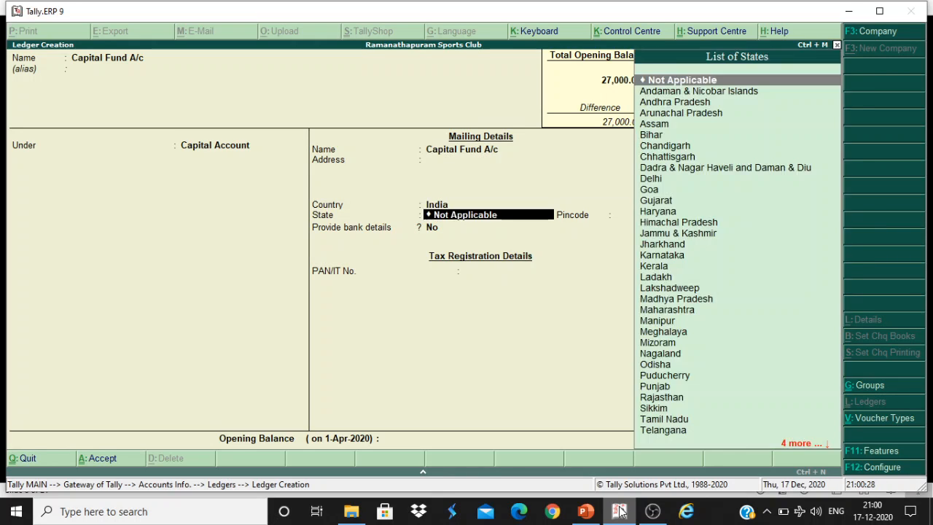
{"action": "key", "text": "Return"}
{"action": "key", "text": "Return"}
{"action": "type", "text": "300000"}
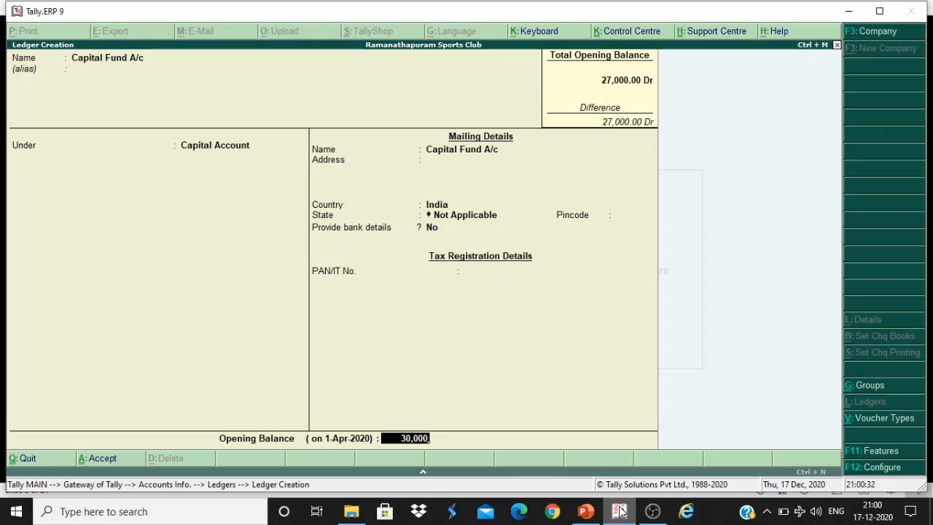
{"action": "key", "text": "Return"}
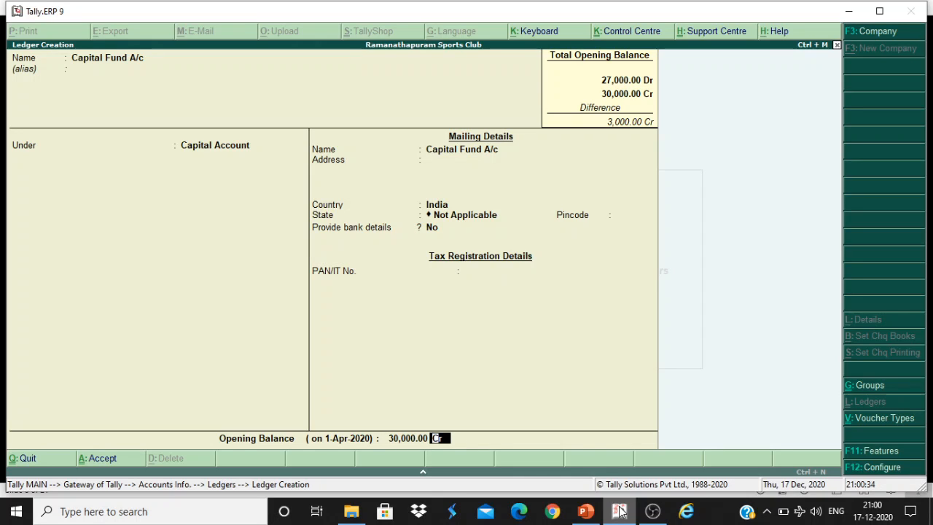
{"action": "key", "text": "Return"}
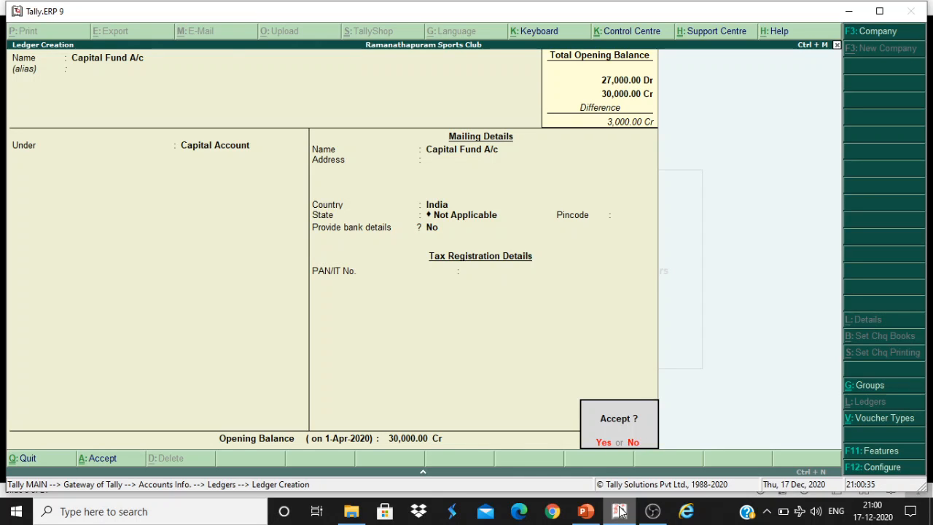
{"action": "key", "text": "Return"}
Step: Consult the last ledger row in PowerPoint and start Sports Materials A/c in Tally under the Stock-in-Hand group
{"action": "left_click", "coordinate": [585, 511]}
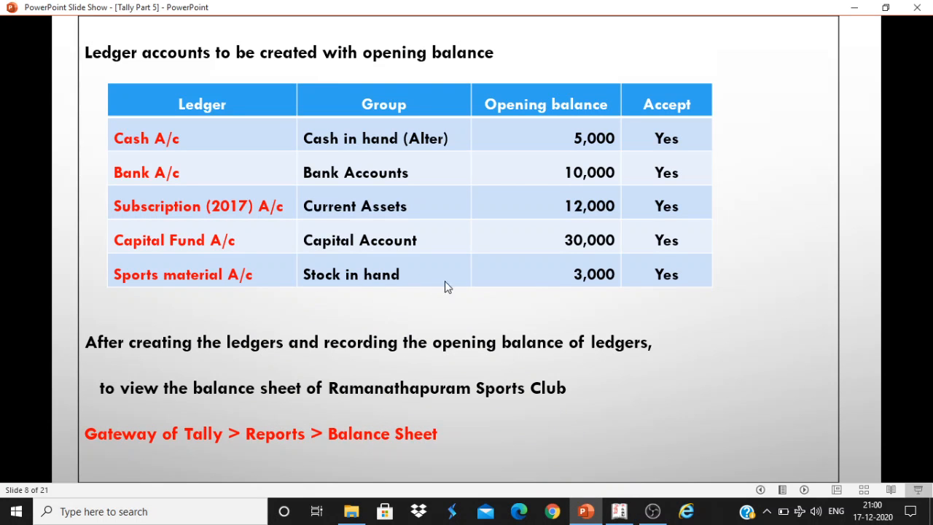
{"action": "left_click", "coordinate": [620, 511]}
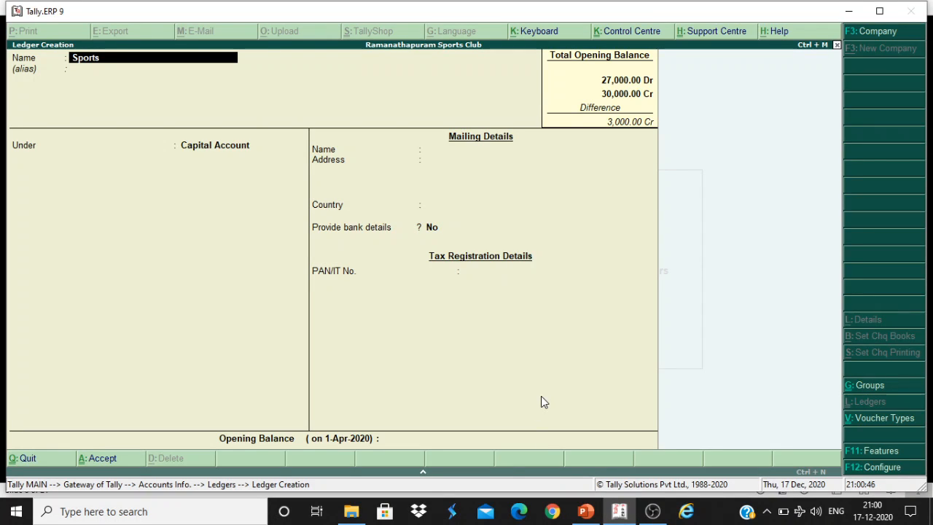
{"action": "type", "text": "Sports Materials A/c"}
{"action": "key", "text": "Return"}
{"action": "key", "text": "Return"}
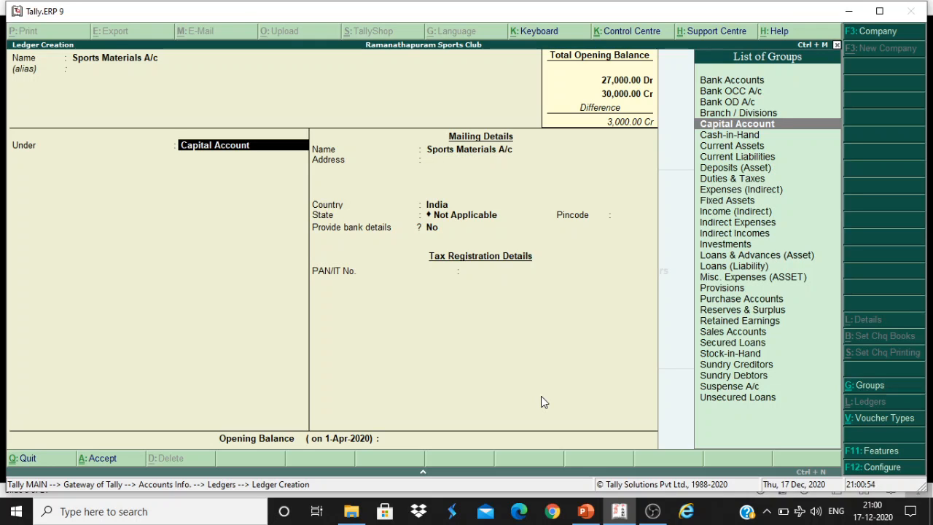
{"action": "left_click", "coordinate": [707, 353]}
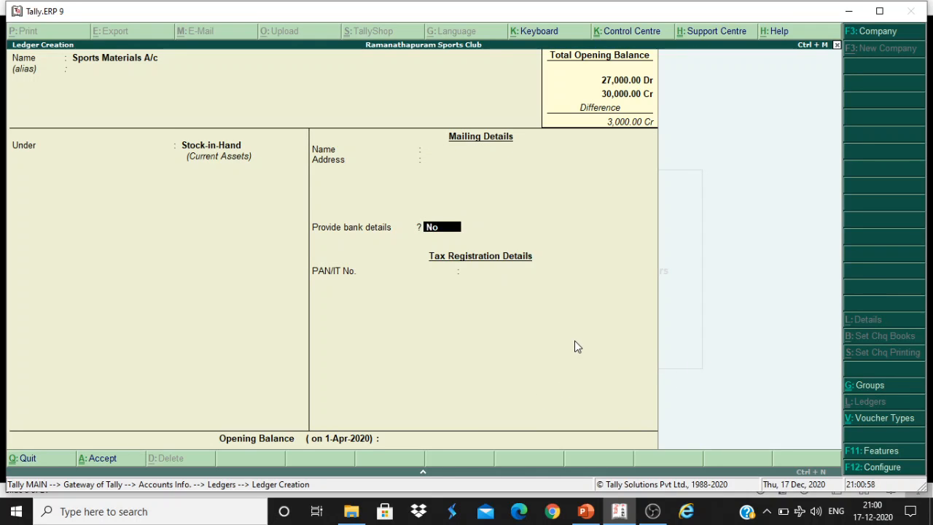
Step: Set Sports Materials A/c's opening balance to 3,000 Dr, checking the amount on the PowerPoint slide, and save the ledger in Tally
{"action": "key", "text": "Return"}
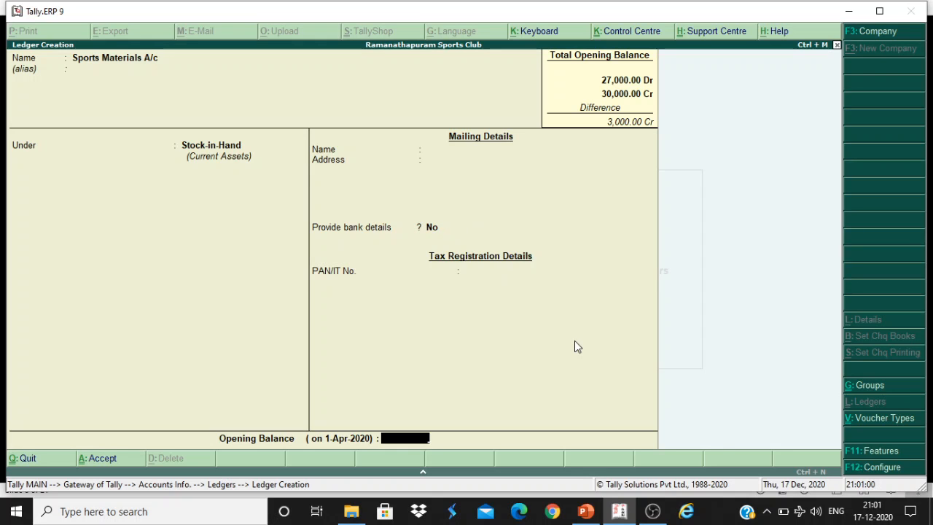
{"action": "left_click", "coordinate": [586, 511]}
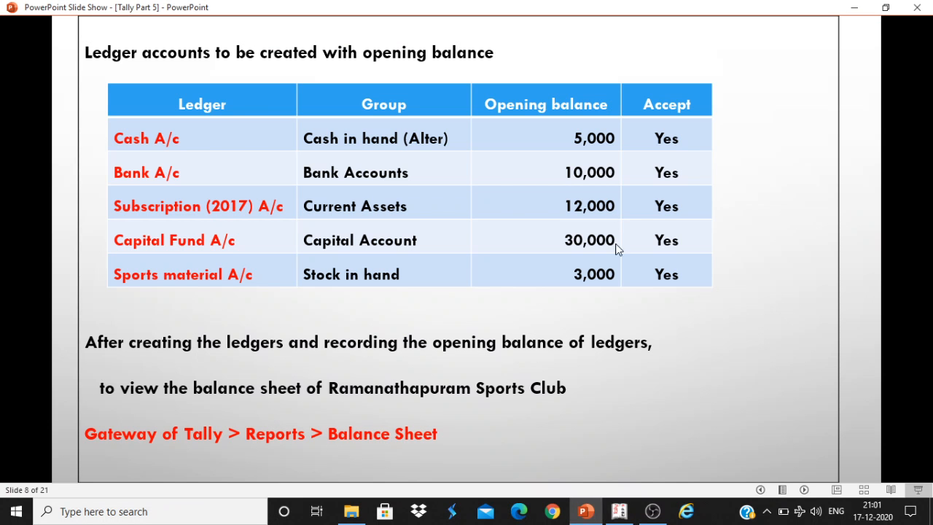
{"action": "left_click", "coordinate": [618, 510]}
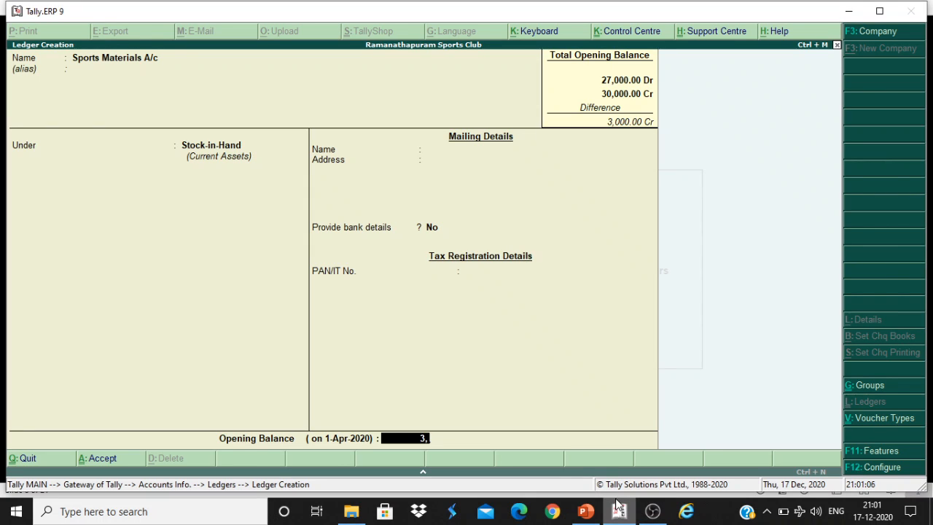
{"action": "type", "text": "000"}
{"action": "key", "text": "Return"}
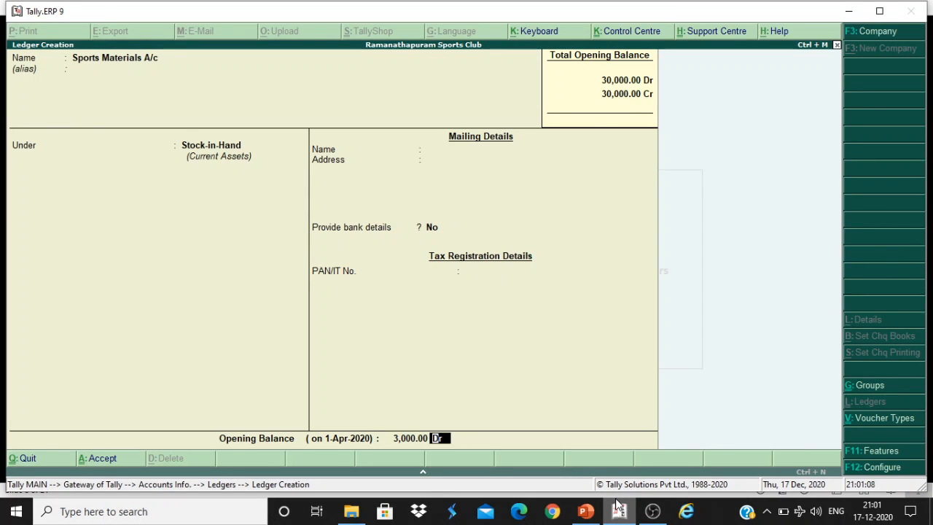
{"action": "key", "text": "Return"}
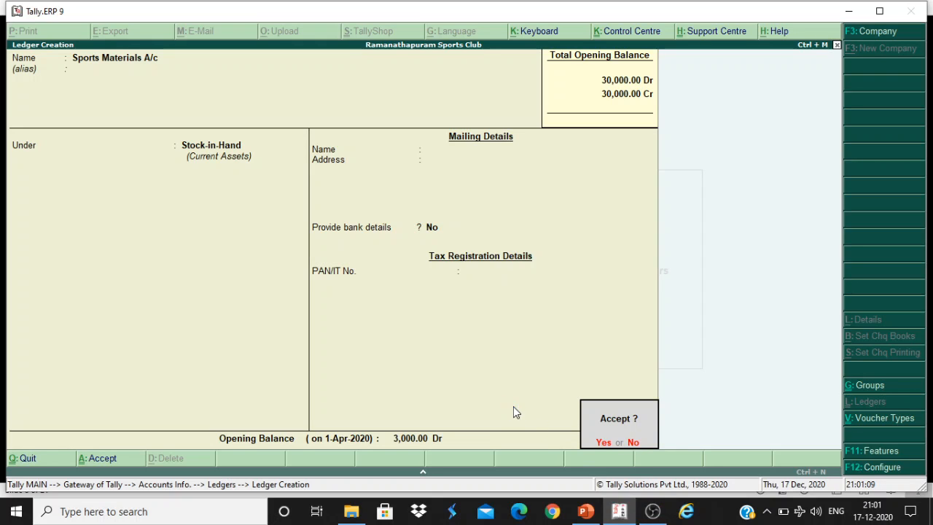
{"action": "key", "text": "Return"}
Step: Review the balance sheet instructions in PowerPoint, leave ledger creation in Tally and open the club's Balance Sheet report
{"action": "left_click", "coordinate": [586, 510]}
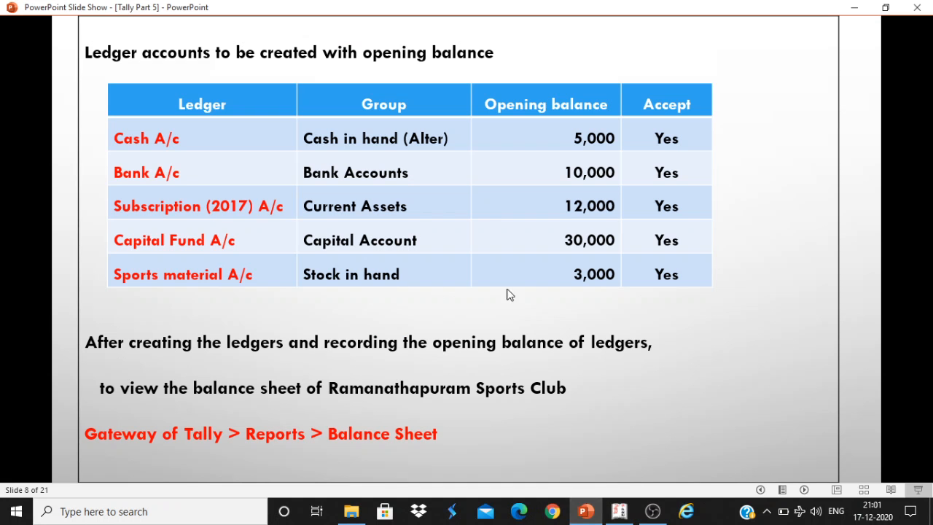
{"action": "left_click", "coordinate": [594, 515]}
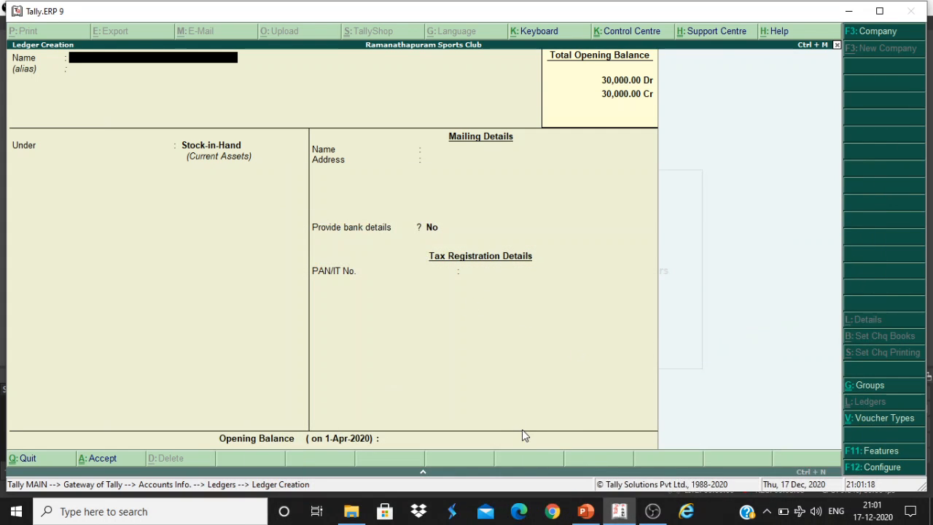
{"action": "key", "text": "Escape"}
{"action": "key", "text": "Return"}
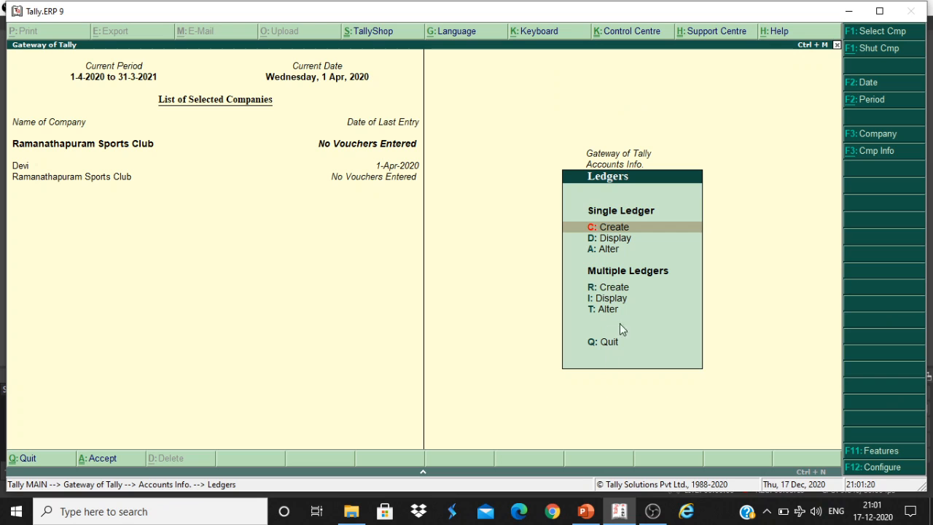
{"action": "key", "text": "Escape"}
{"action": "key", "text": "Escape"}
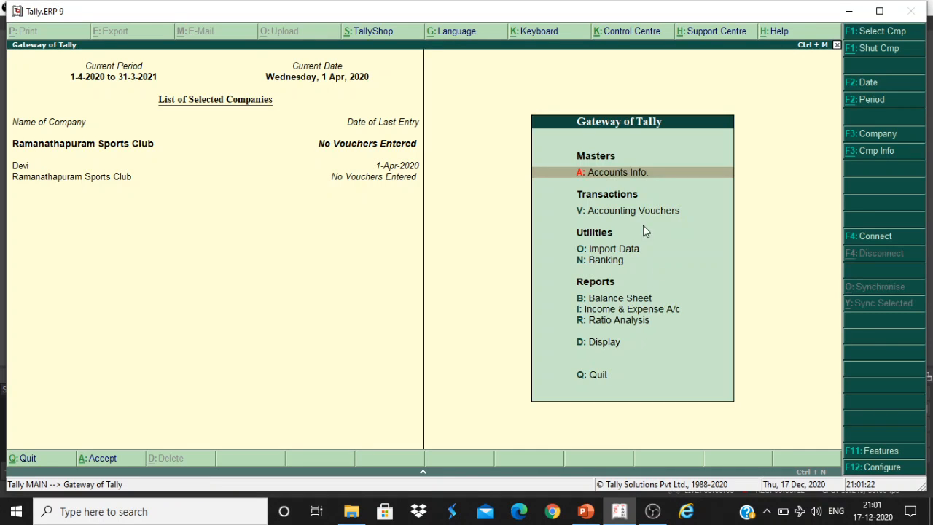
{"action": "left_click", "coordinate": [606, 299]}
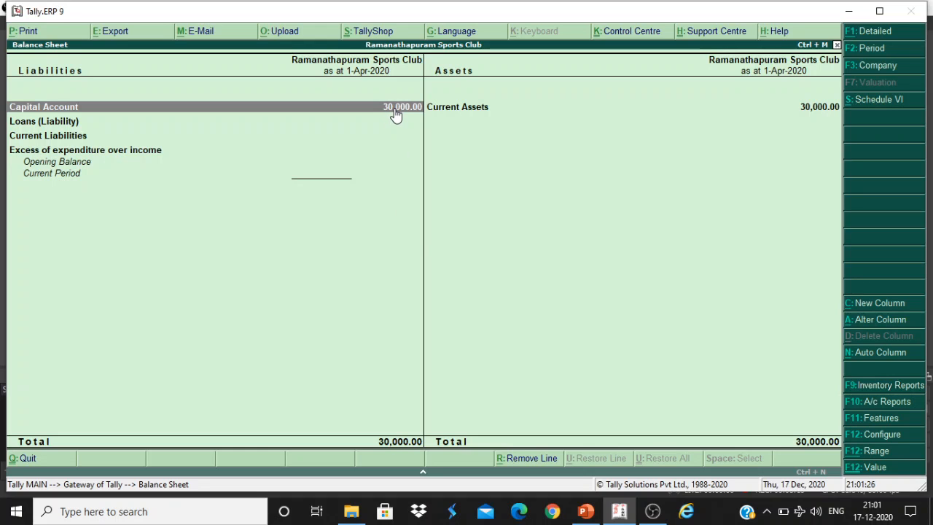
Step: Examine the ledgers behind Capital Account and Current Assets, including Closing Stock, and return to the Balance Sheet
{"action": "double_click", "coordinate": [341, 111]}
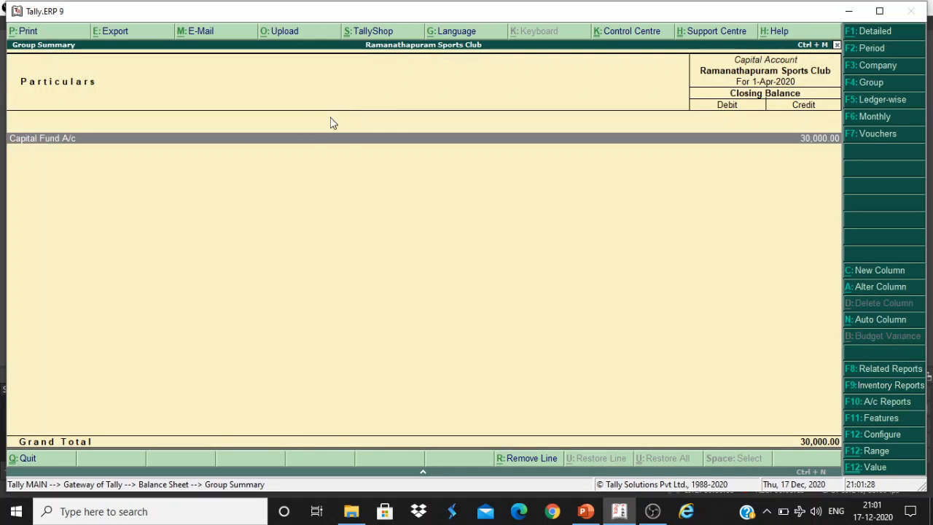
{"action": "key", "text": "Escape"}
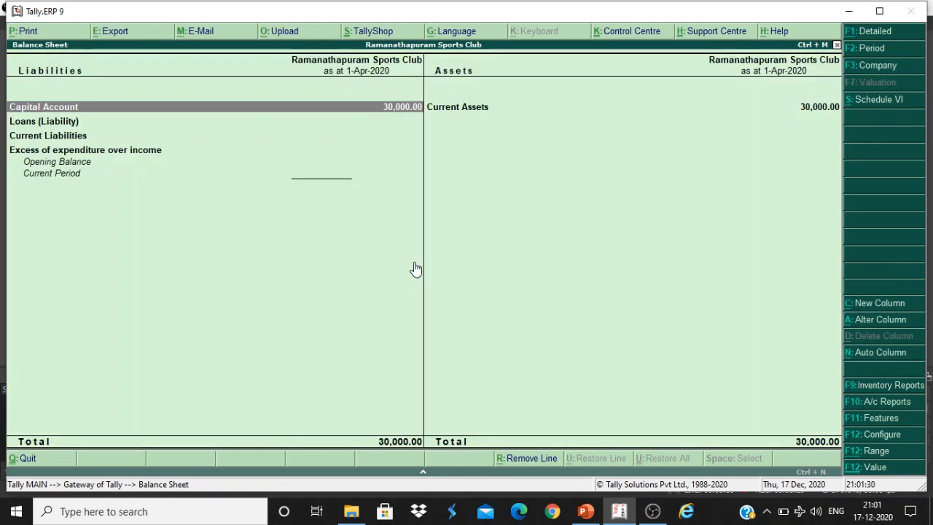
{"action": "double_click", "coordinate": [486, 115]}
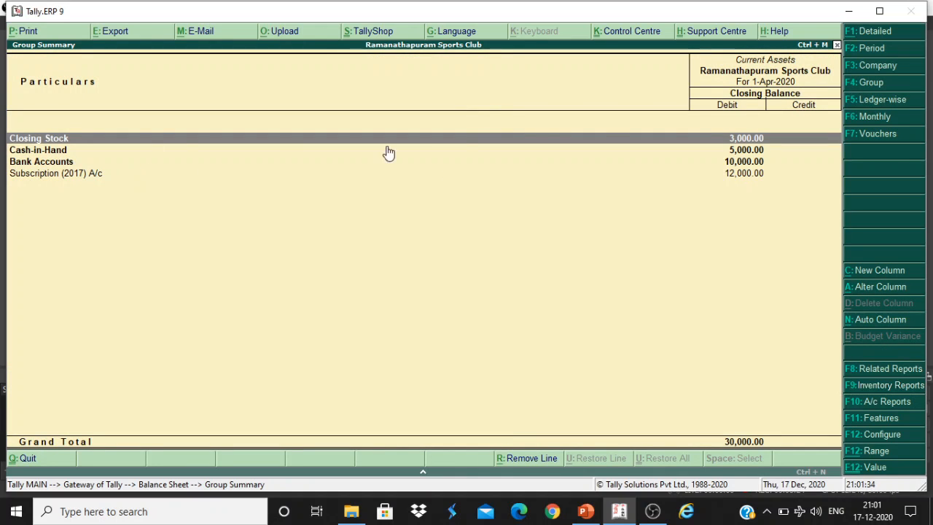
{"action": "double_click", "coordinate": [81, 141]}
{"action": "key", "text": "Escape"}
{"action": "key", "text": "Escape"}
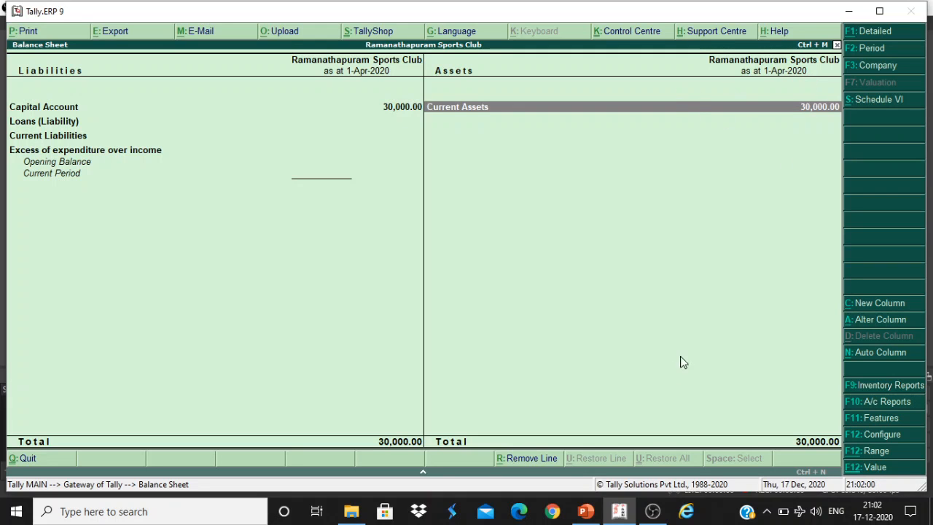
Step: Review the list of further ledgers in PowerPoint, then leave the Balance Sheet in Tally and open single-ledger creation
{"action": "left_click", "coordinate": [592, 516]}
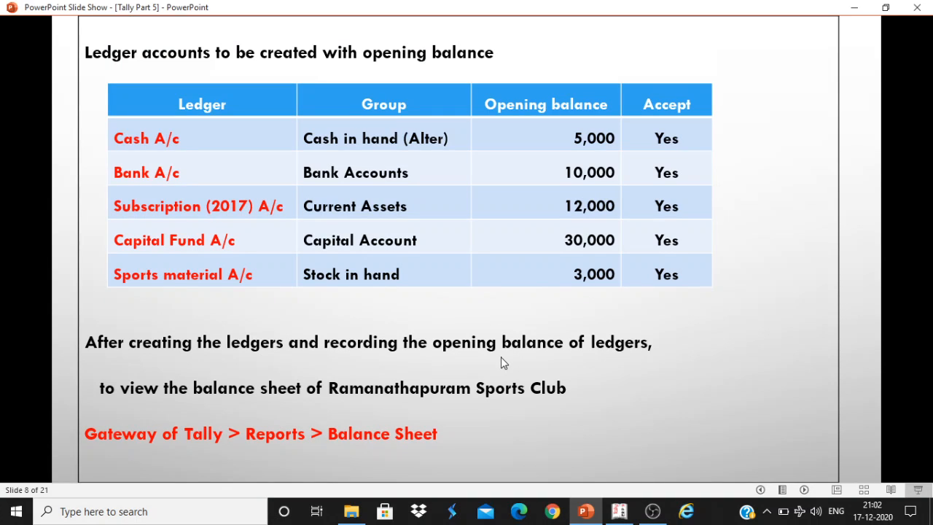
{"action": "left_click", "coordinate": [929, 424]}
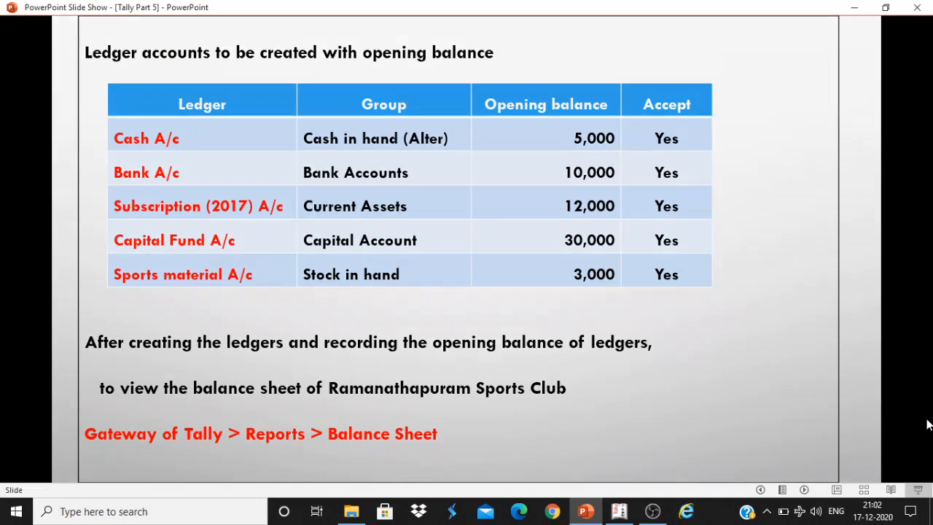
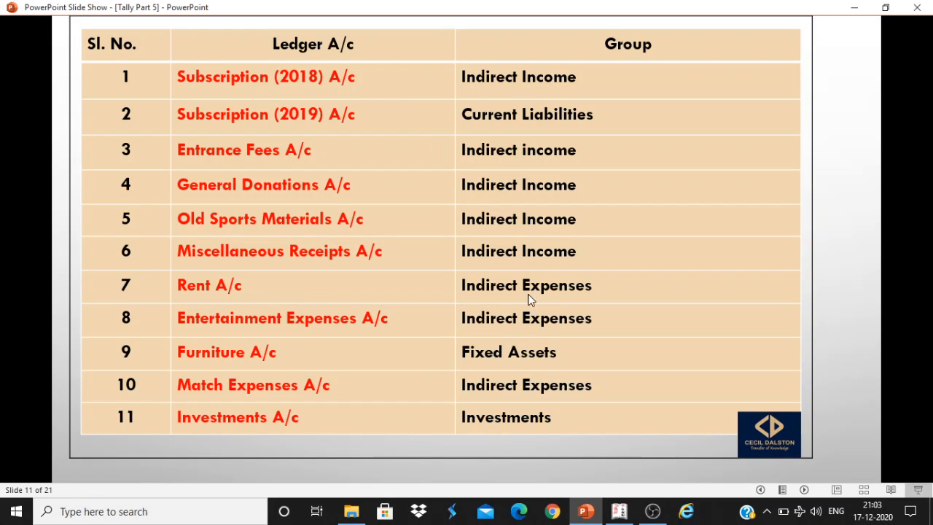
{"action": "mouse_move", "coordinate": [620, 514]}
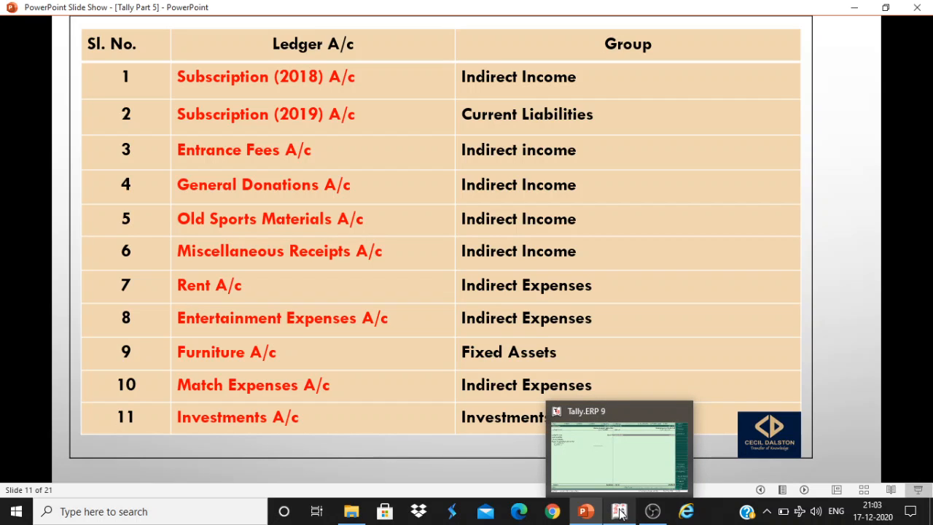
{"action": "left_click", "coordinate": [585, 466]}
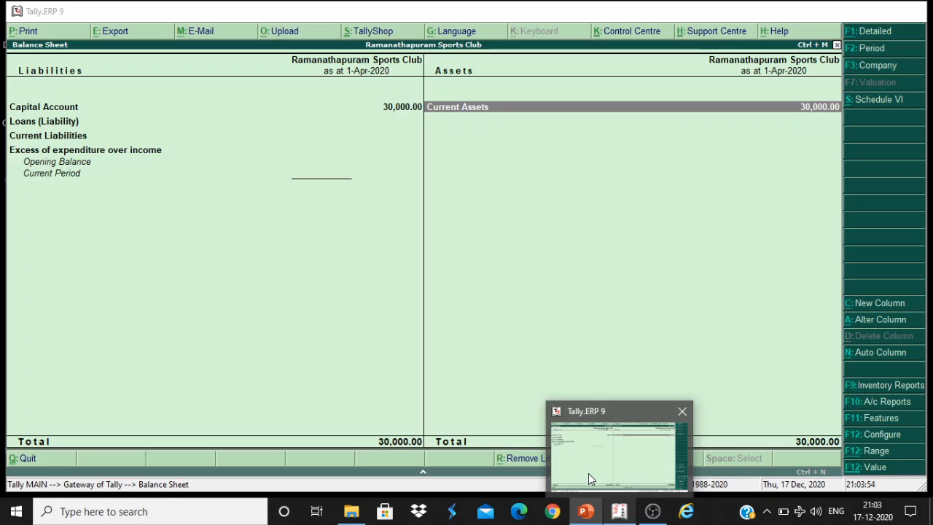
{"action": "left_click", "coordinate": [588, 473]}
{"action": "key", "text": "Escape"}
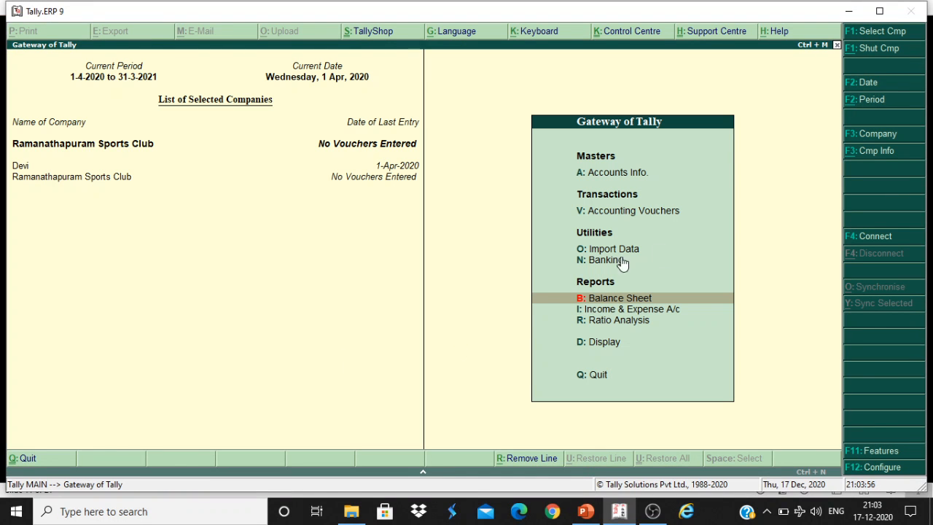
{"action": "left_click", "coordinate": [613, 181]}
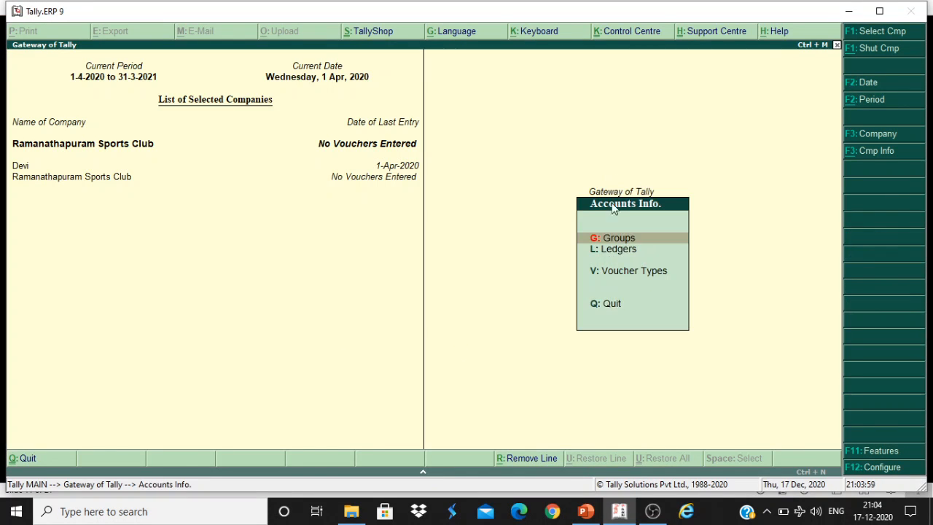
{"action": "left_click", "coordinate": [617, 249]}
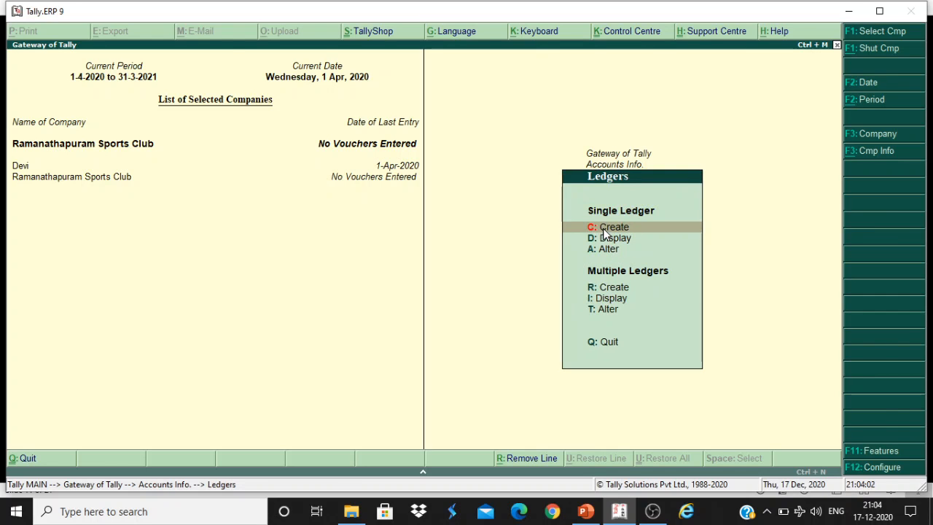
{"action": "left_click", "coordinate": [604, 230]}
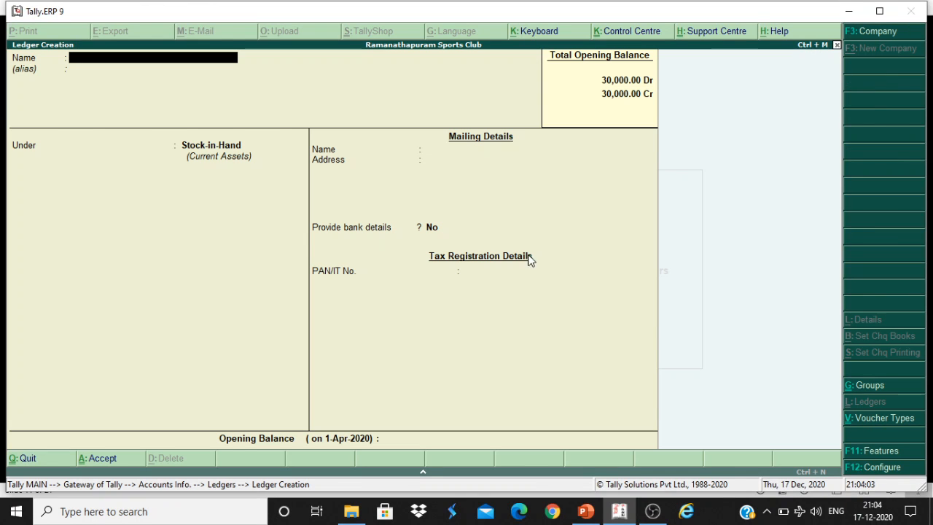
Step: Consult the first ledger row on the PowerPoint slide and name the new Tally ledger Subscription (2018) A/c
{"action": "left_click", "coordinate": [586, 511]}
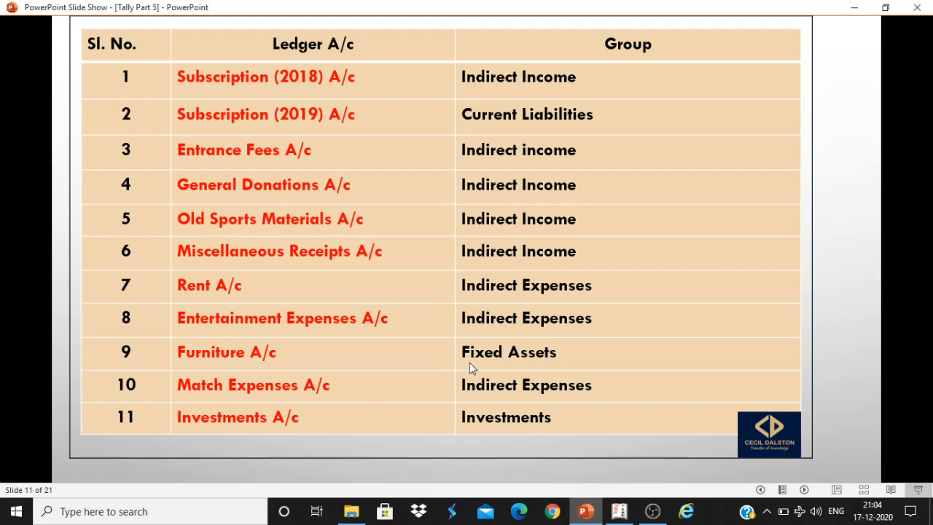
{"action": "left_click", "coordinate": [619, 510]}
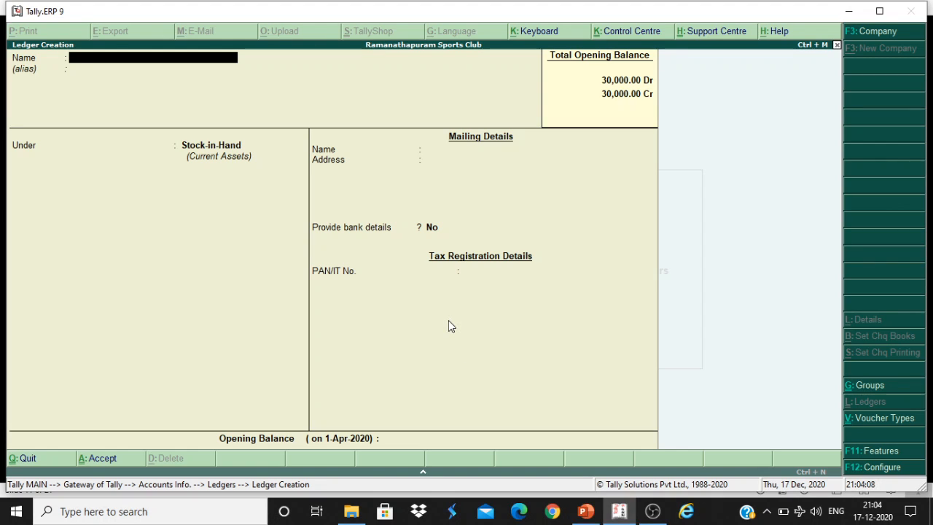
{"action": "type", "text": "Subscription ("}
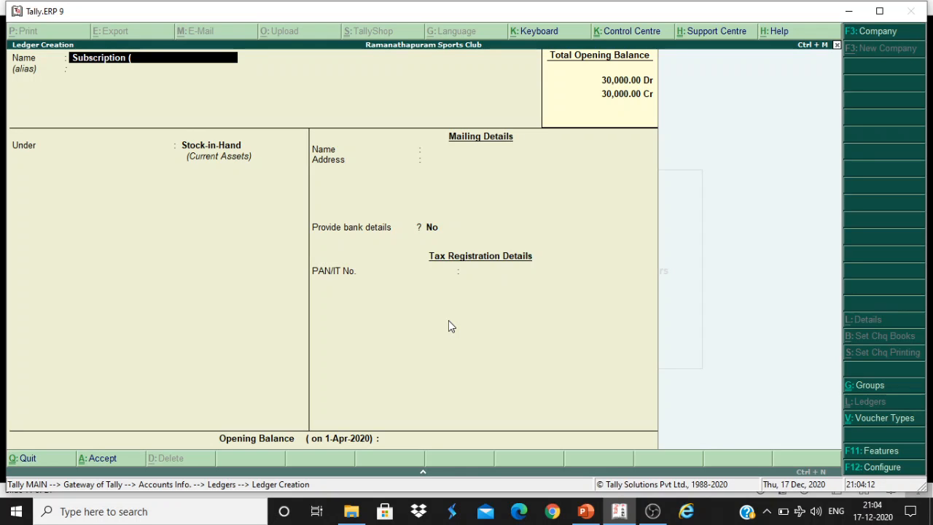
{"action": "type", "text": "2018"}
{"action": "type", "text": ") S"}
{"action": "type", "text": "A/c"}
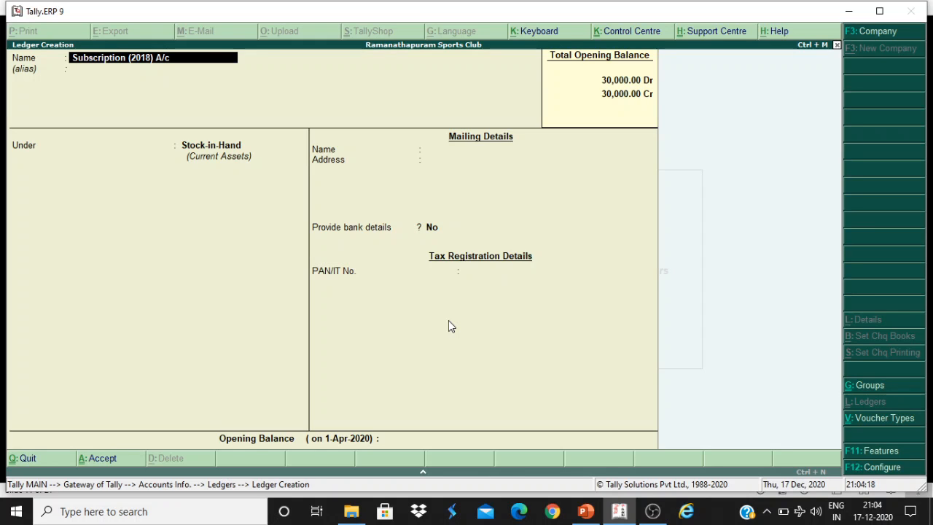
{"action": "key", "text": "Return"}
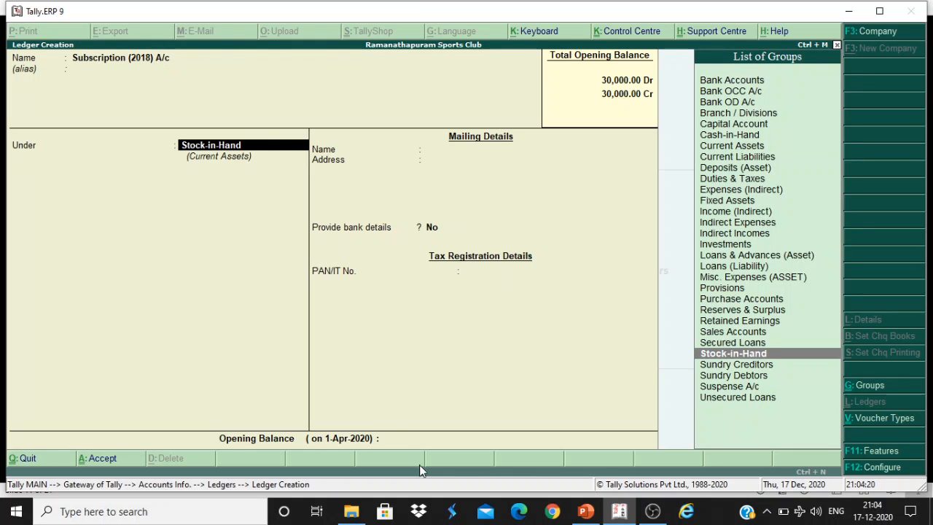
Step: Place Subscription (2018) A/c under Indirect Incomes with ledger type Not Applicable and save it
{"action": "left_click", "coordinate": [727, 234]}
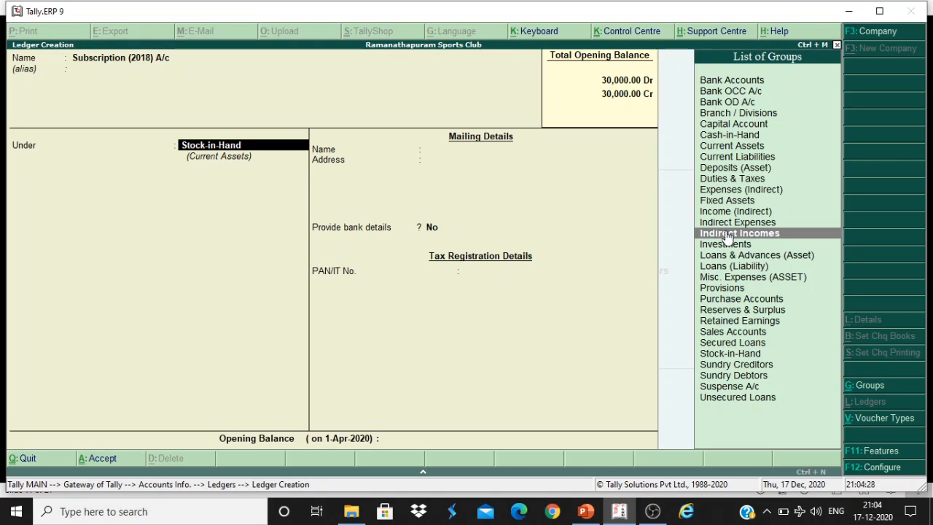
{"action": "left_click", "coordinate": [728, 235]}
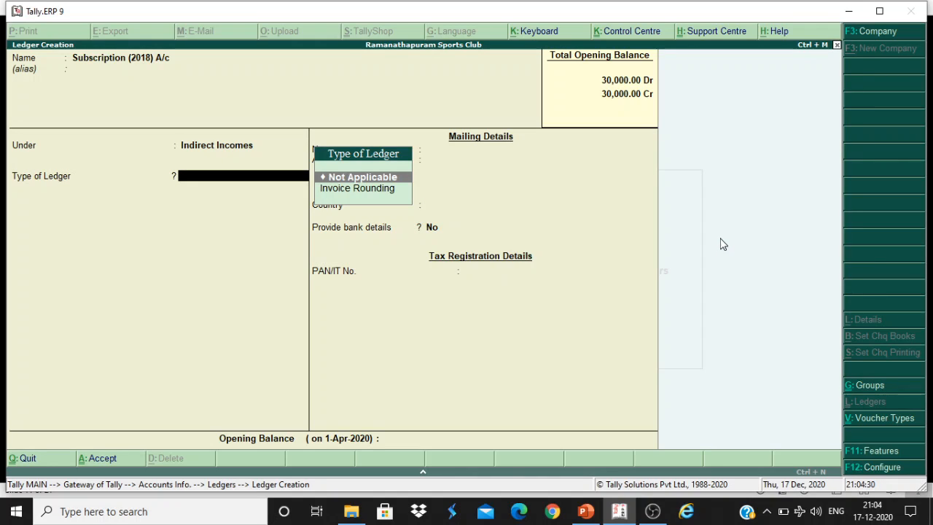
{"action": "key", "text": "Return"}
{"action": "key", "text": "Return"}
{"action": "key", "text": "Return"}
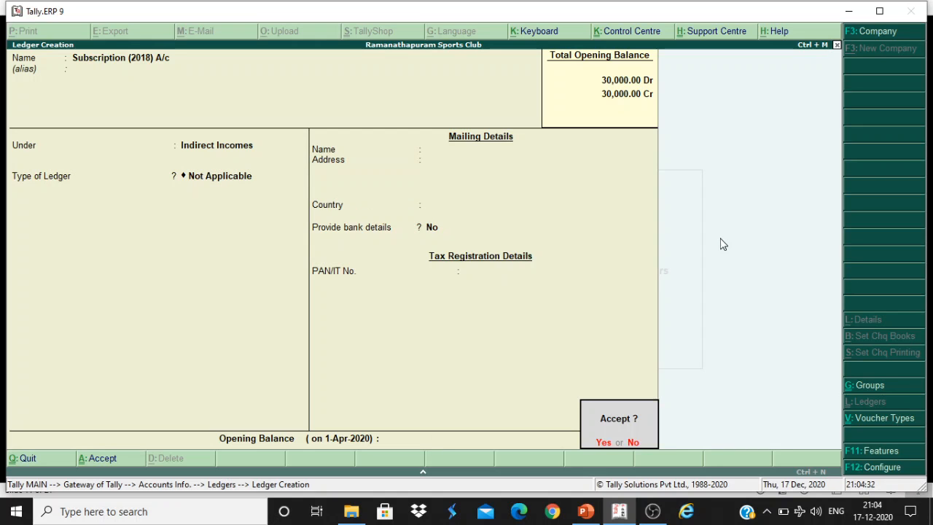
{"action": "key", "text": "Return"}
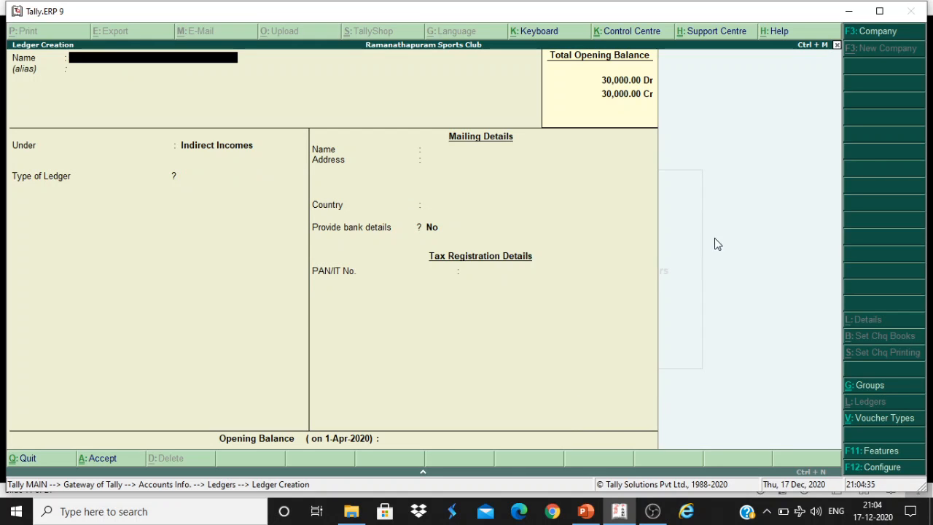
Step: Check the second ledger row in PowerPoint and name the next Tally ledger Subscription (2019) A/c
{"action": "left_click", "coordinate": [586, 512]}
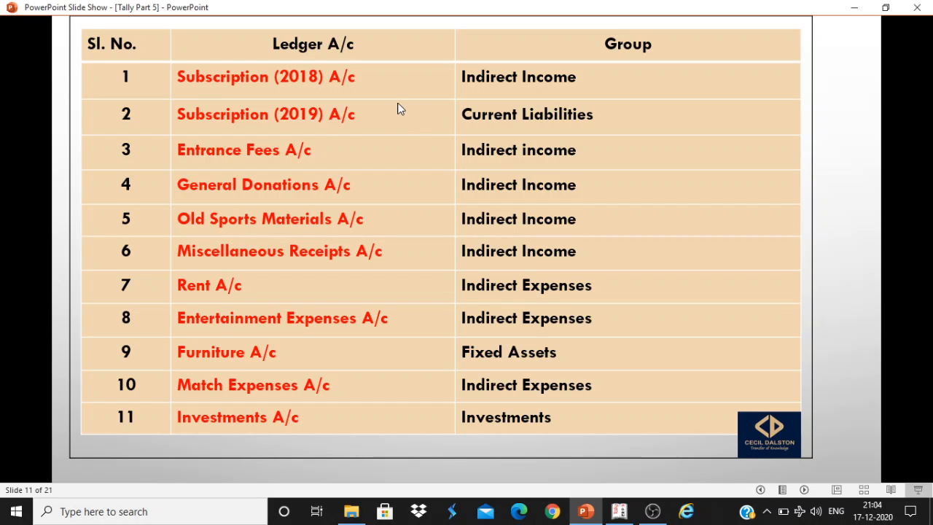
{"action": "left_click", "coordinate": [618, 511]}
{"action": "type", "text": "Subscription"}
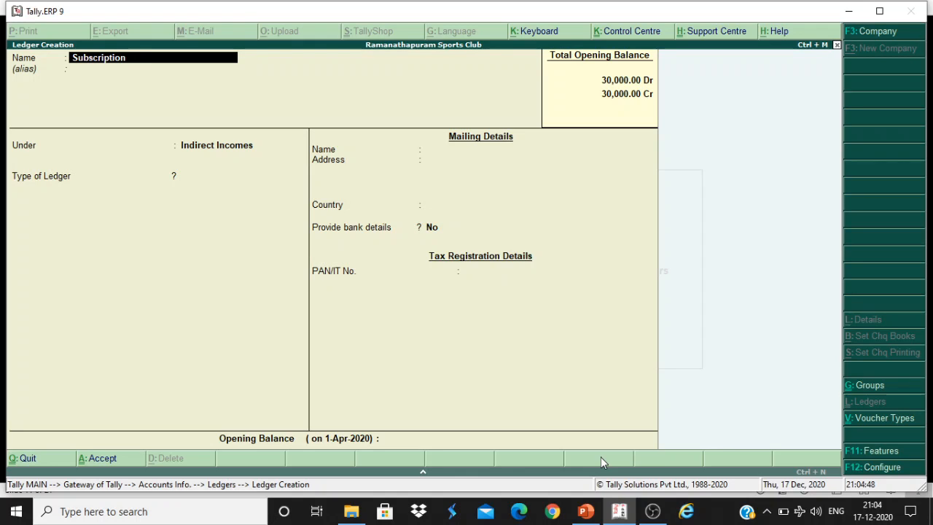
{"action": "type", "text": " (2019) A/c"}
{"action": "key", "text": "Return"}
Step: Assign Subscription (2019) A/c to the Current Liabilities group, leave its mailing details at their defaults and save the ledger
{"action": "type", "text": "Cur"}
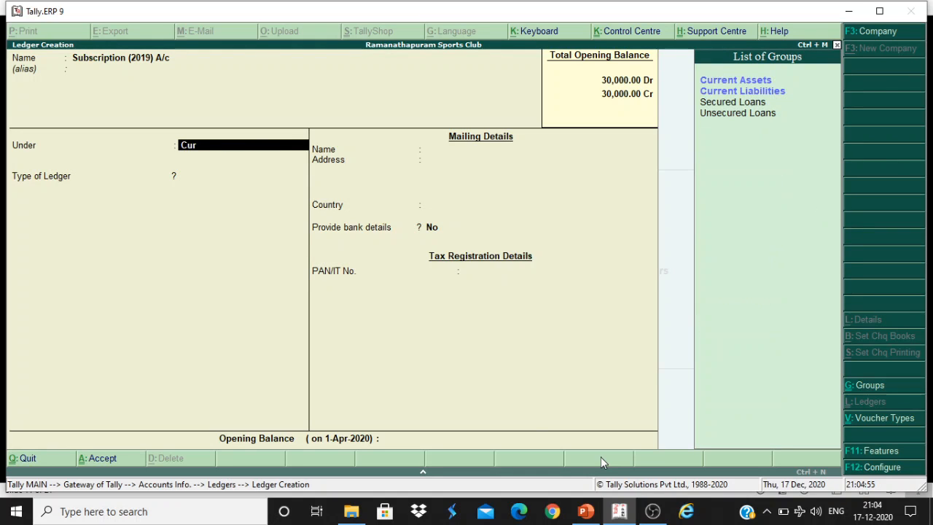
{"action": "left_click", "coordinate": [749, 90]}
{"action": "key", "text": "Return"}
{"action": "key", "text": "Return"}
{"action": "key", "text": "Return"}
{"action": "key", "text": "Return"}
{"action": "key", "text": "Return"}
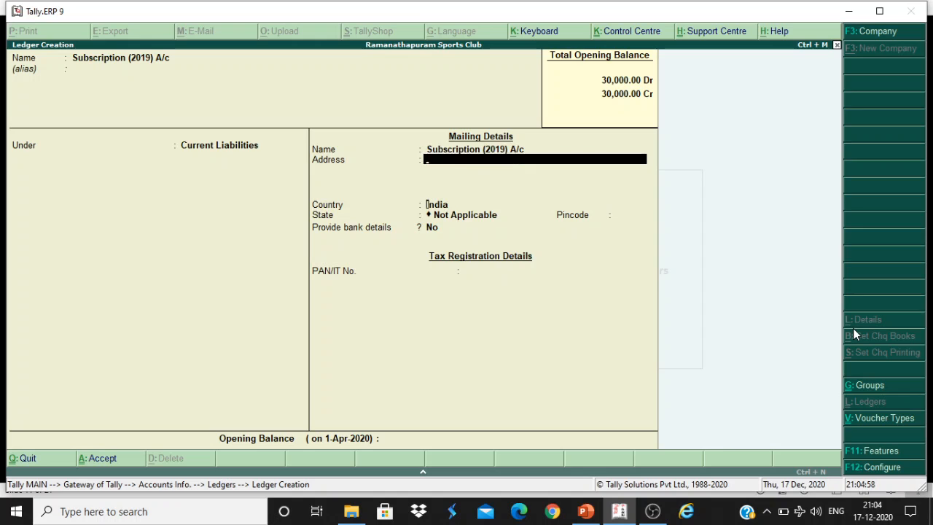
{"action": "key", "text": "Return"}
{"action": "key", "text": "Return"}
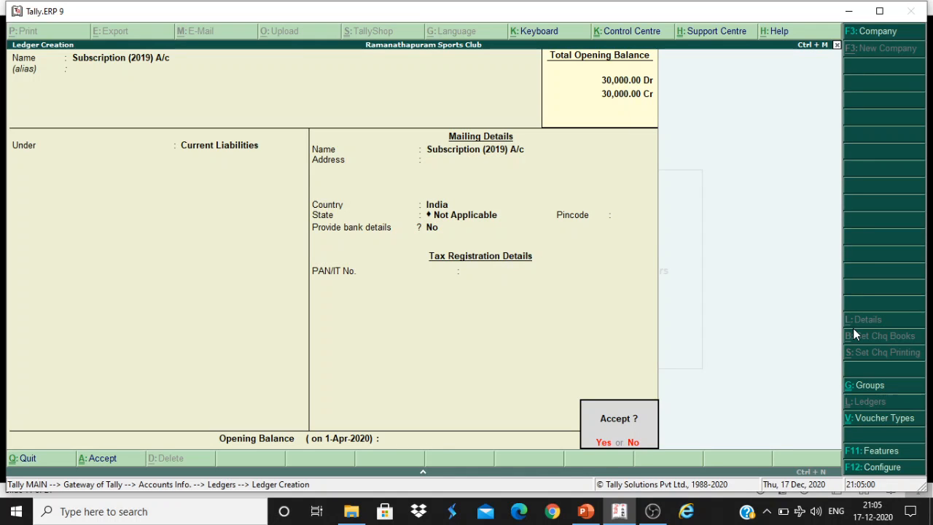
{"action": "key", "text": "Return"}
Step: Consult the third ledger row in PowerPoint and create Entrance Fees A/c in Tally under Indirect Incomes, type Not Applicable
{"action": "left_click", "coordinate": [585, 512]}
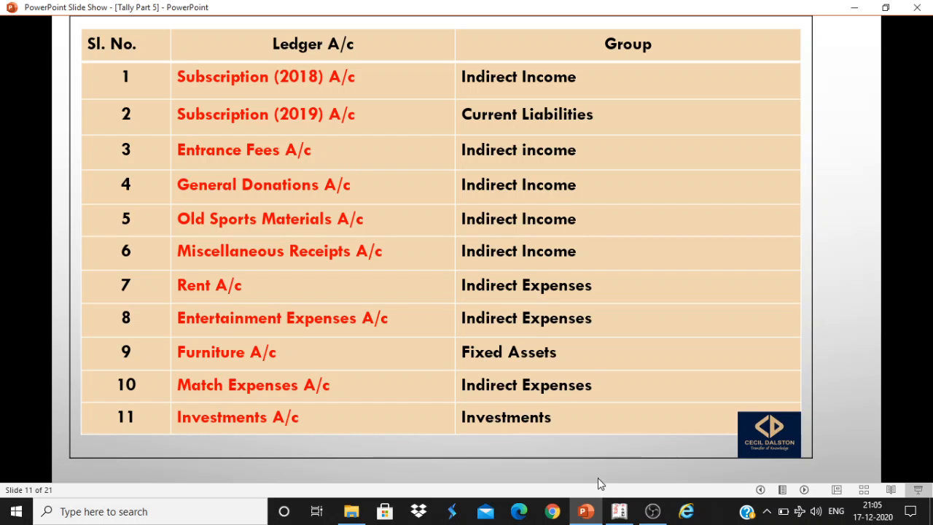
{"action": "left_click", "coordinate": [618, 512]}
{"action": "type", "text": "Entrance Fees A/c"}
{"action": "key", "text": "Return"}
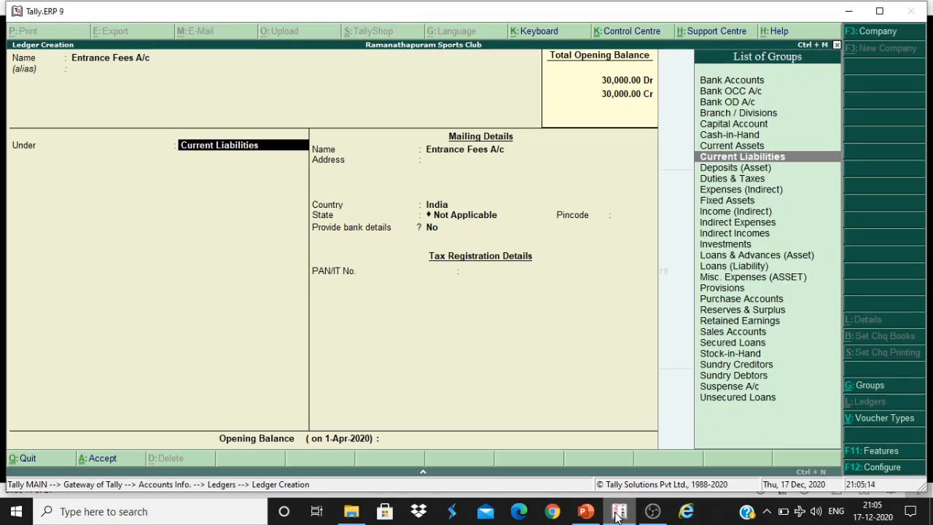
{"action": "type", "text": "Ind"}
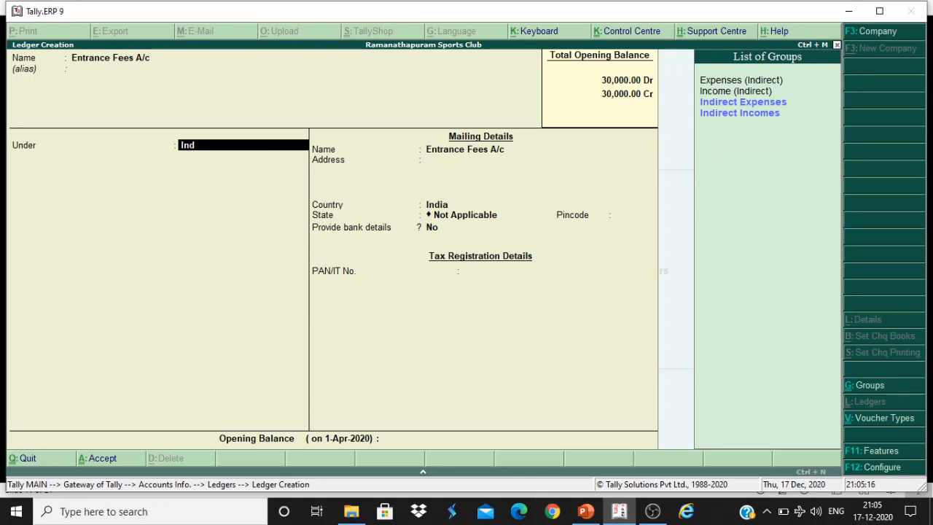
{"action": "left_click", "coordinate": [716, 117]}
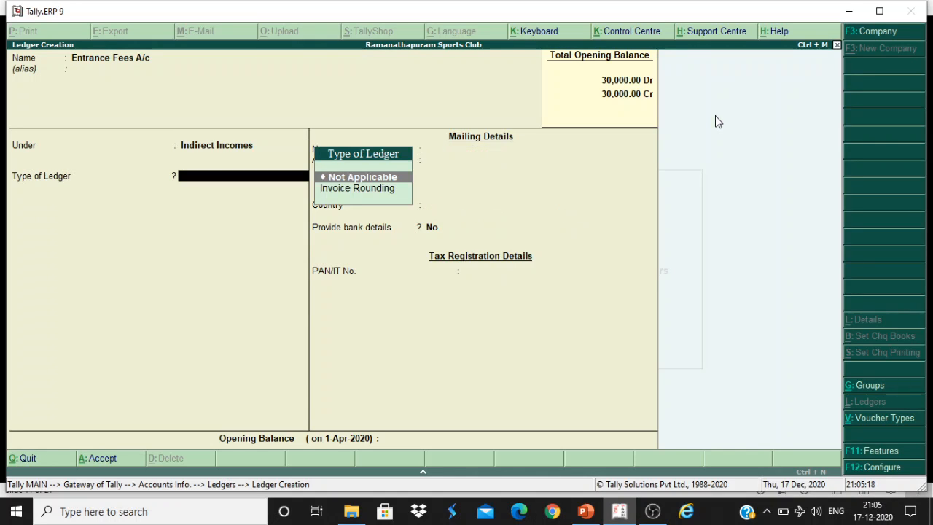
{"action": "key", "text": "Return"}
{"action": "key", "text": "Return"}
{"action": "key", "text": "Return"}
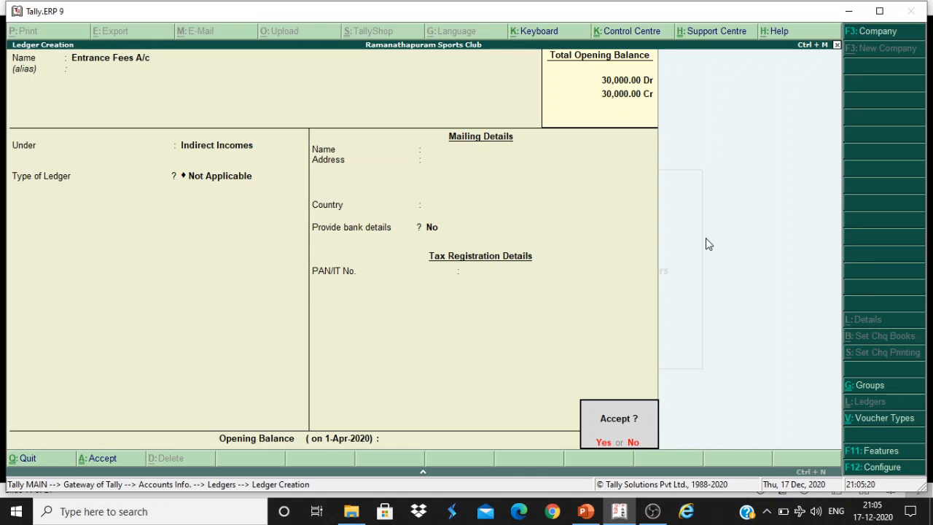
{"action": "key", "text": "Return"}
Step: Check the fourth ledger row in PowerPoint and create General Donations A/c in Tally under Indirect Incomes, type Not Applicable
{"action": "left_click", "coordinate": [596, 512]}
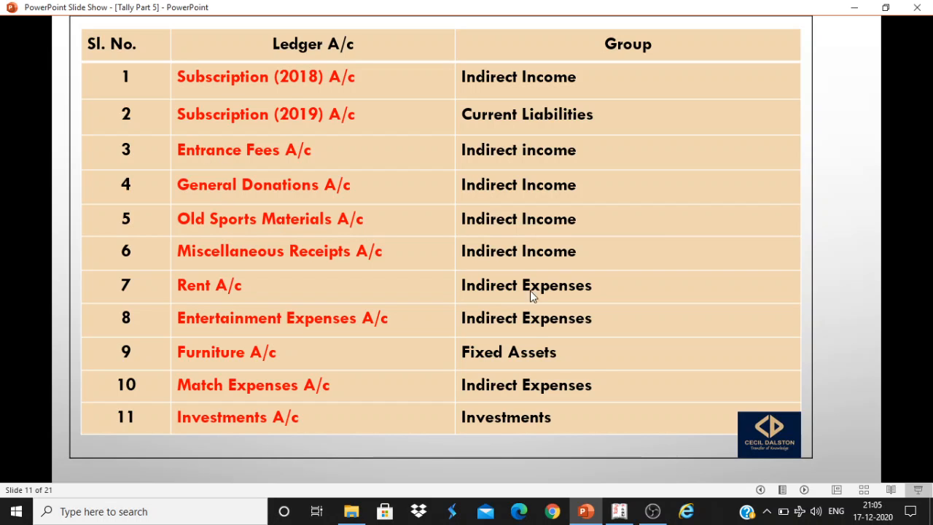
{"action": "left_click", "coordinate": [619, 512]}
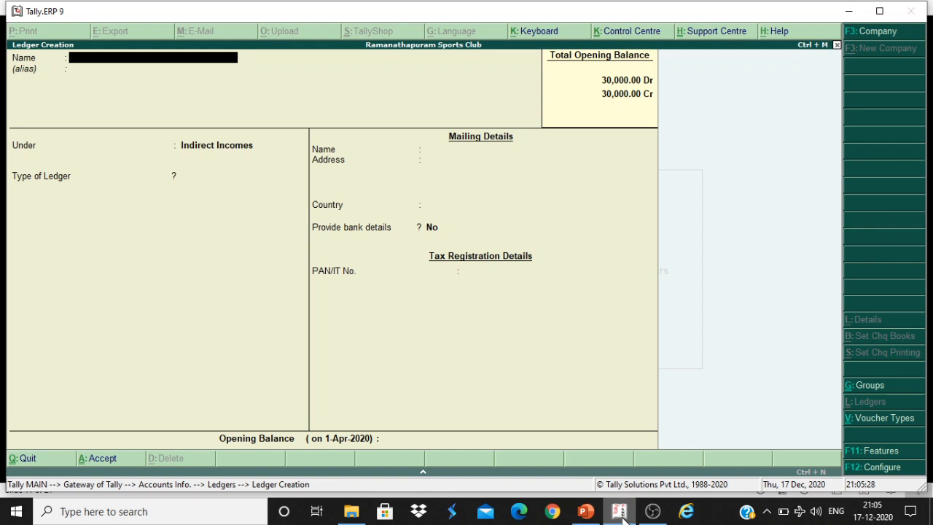
{"action": "type", "text": "General"}
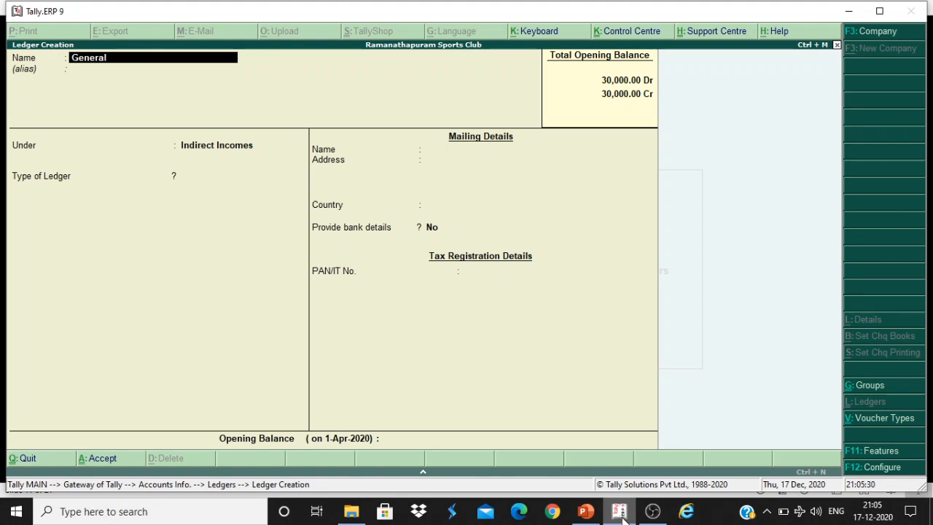
{"action": "type", "text": " Donations A/c"}
{"action": "key", "text": "Return"}
{"action": "key", "text": "Return"}
{"action": "key", "text": "Return"}
{"action": "key", "text": "Return"}
{"action": "key", "text": "Return"}
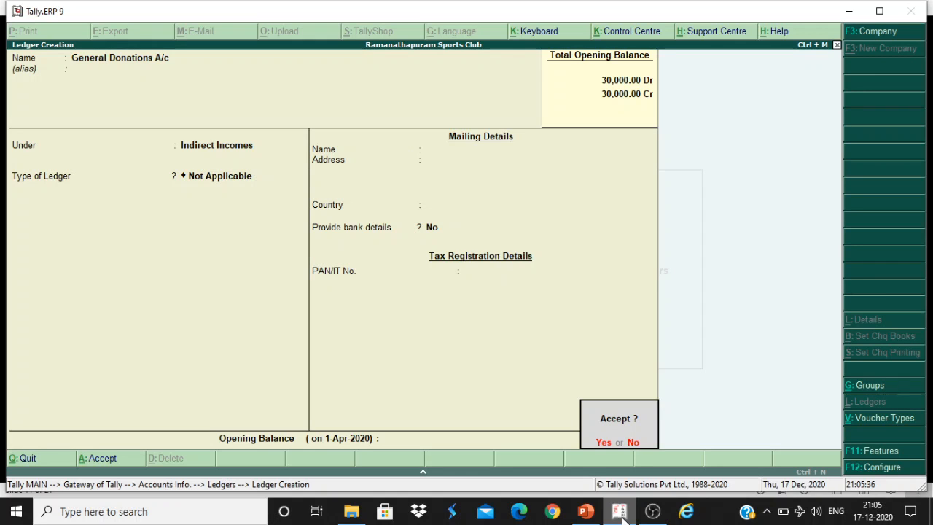
{"action": "key", "text": "Return"}
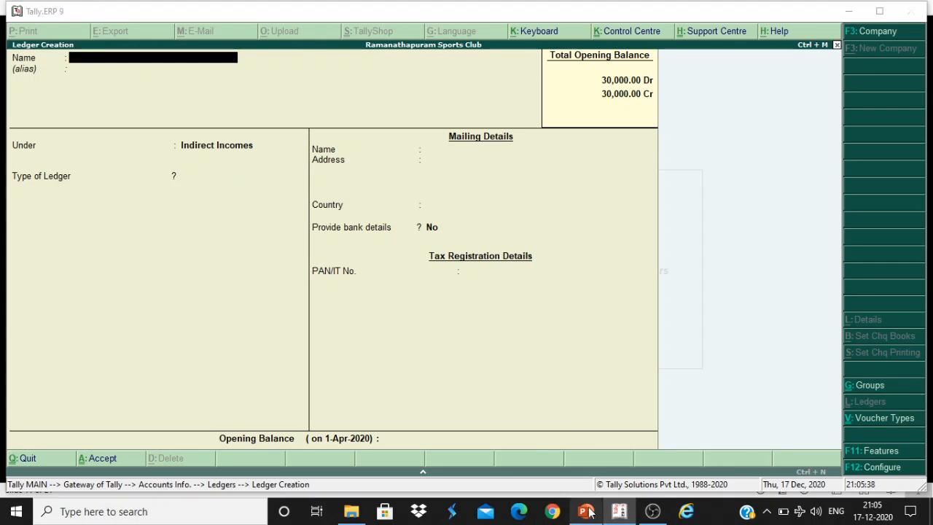
Step: Check the fifth ledger row in PowerPoint and create Old Sports Materials A/c in Tally under Indirect Incomes, type Not Applicable
{"action": "left_click", "coordinate": [586, 511]}
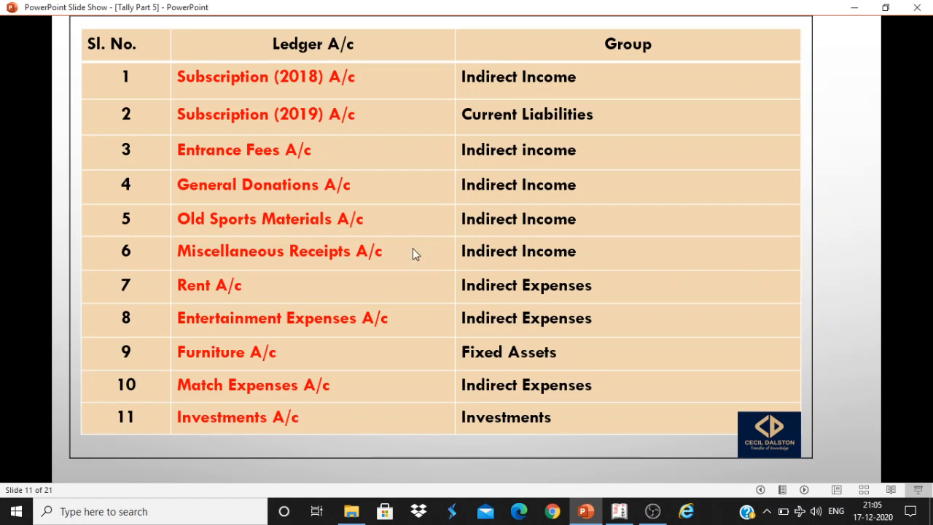
{"action": "left_click", "coordinate": [618, 510]}
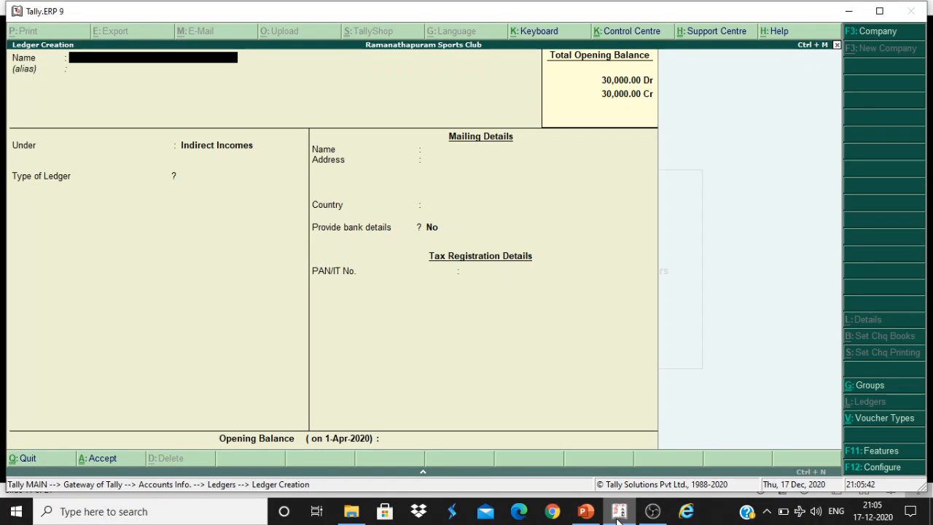
{"action": "type", "text": "Old Sports Materials A"}
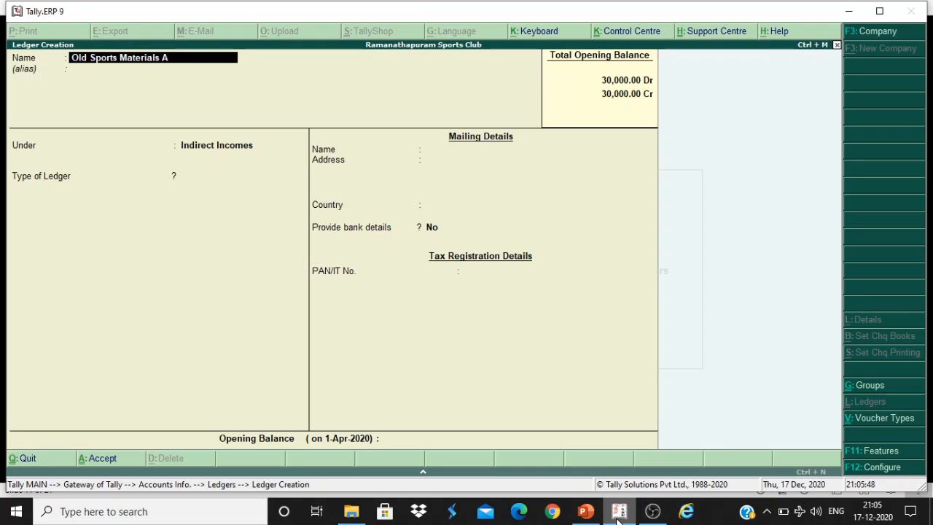
{"action": "type", "text": "/c"}
{"action": "key", "text": "Return"}
{"action": "key", "text": "Return"}
{"action": "key", "text": "Return"}
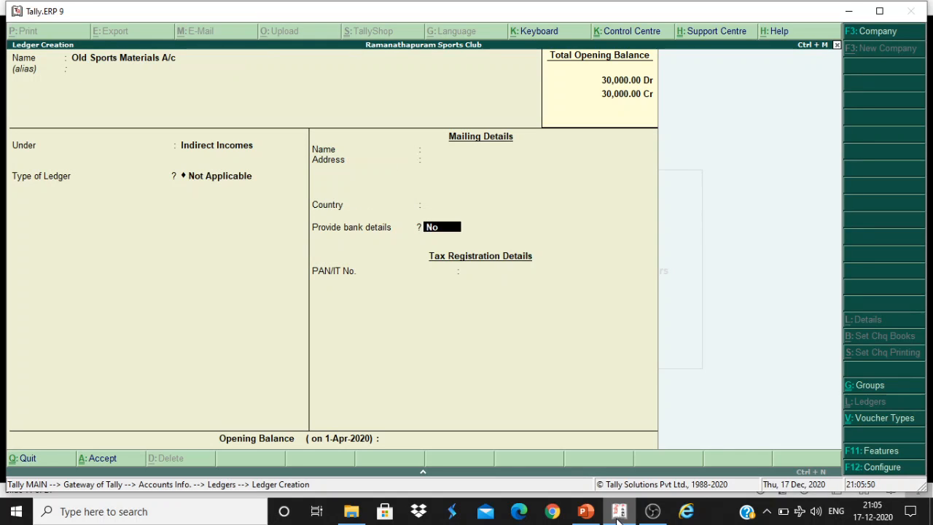
{"action": "key", "text": "Return"}
{"action": "key", "text": "Return"}
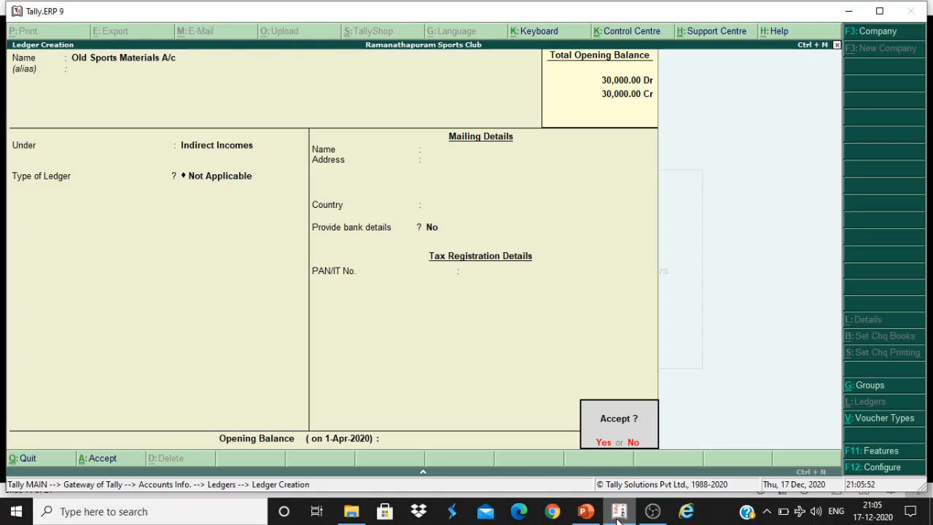
{"action": "key", "text": "Return"}
Step: Consult the sixth ledger row in PowerPoint and create Miscellaneous Receipts A/c in Tally under Indirect Incomes, type Not Applicable
{"action": "left_click", "coordinate": [586, 511]}
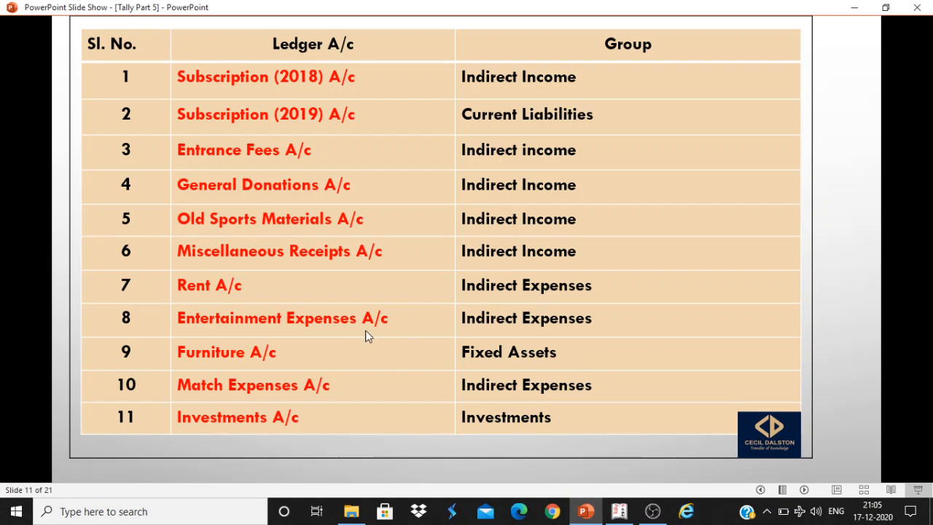
{"action": "left_click", "coordinate": [618, 512]}
{"action": "type", "text": "Mi"}
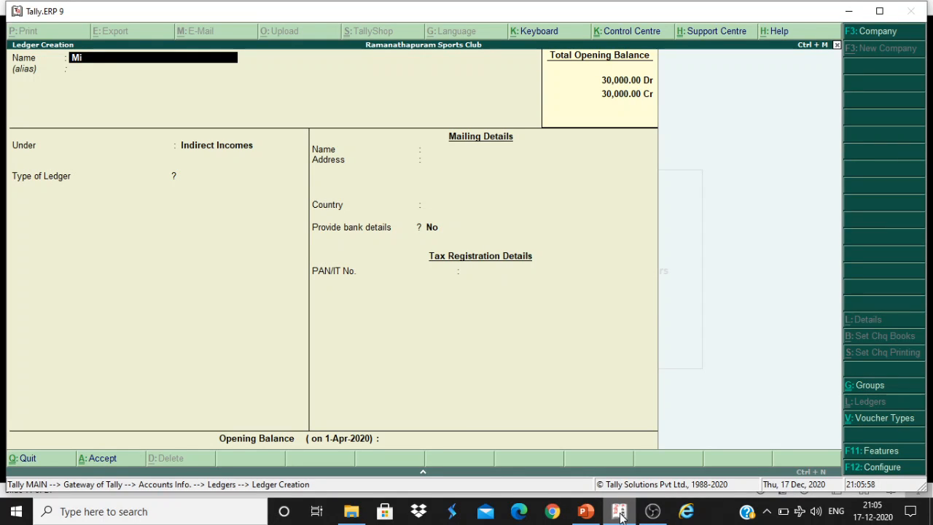
{"action": "type", "text": "scellaneous Receipts A/"}
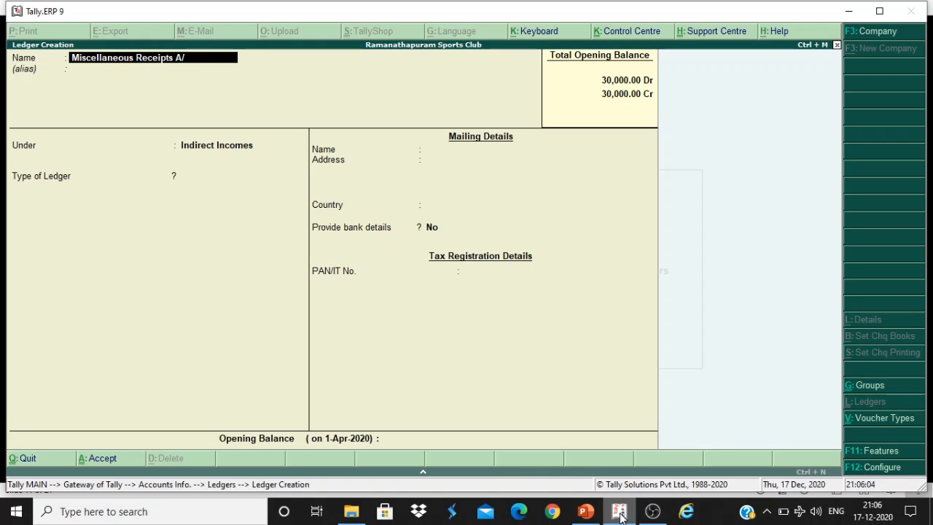
{"action": "type", "text": "c"}
{"action": "key", "text": "Return"}
{"action": "key", "text": "Return"}
{"action": "key", "text": "Return"}
{"action": "key", "text": "Return"}
{"action": "key", "text": "Return"}
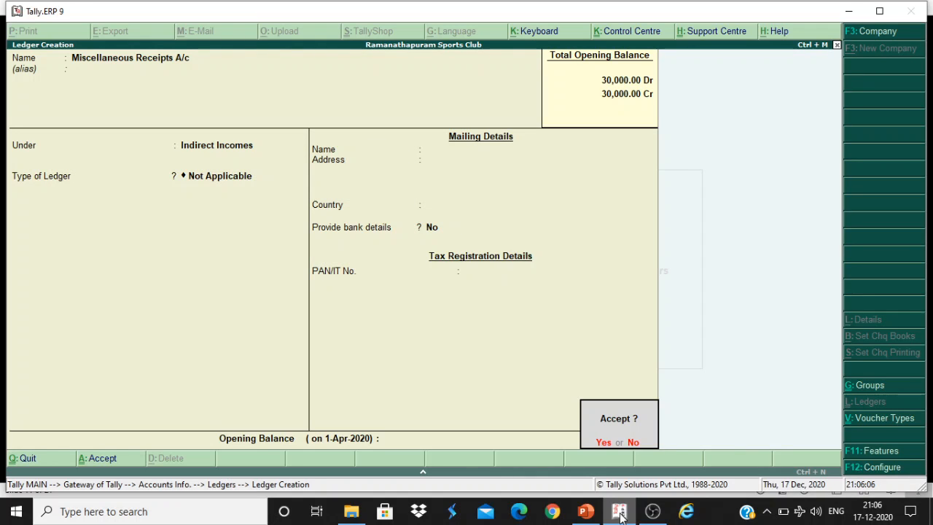
{"action": "key", "text": "Return"}
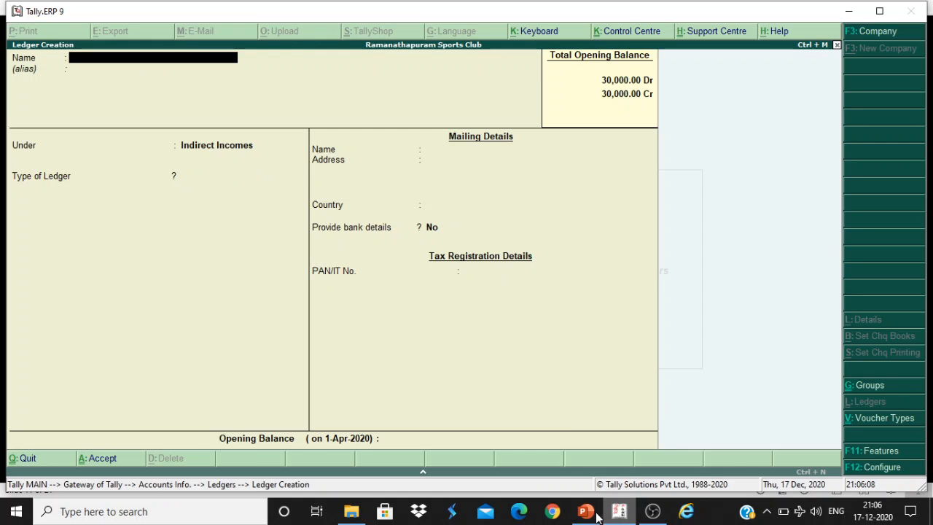
Step: Check the seventh ledger row in PowerPoint and create Rent A/c in Tally under Indirect Expenses, type Not Applicable
{"action": "left_click", "coordinate": [585, 510]}
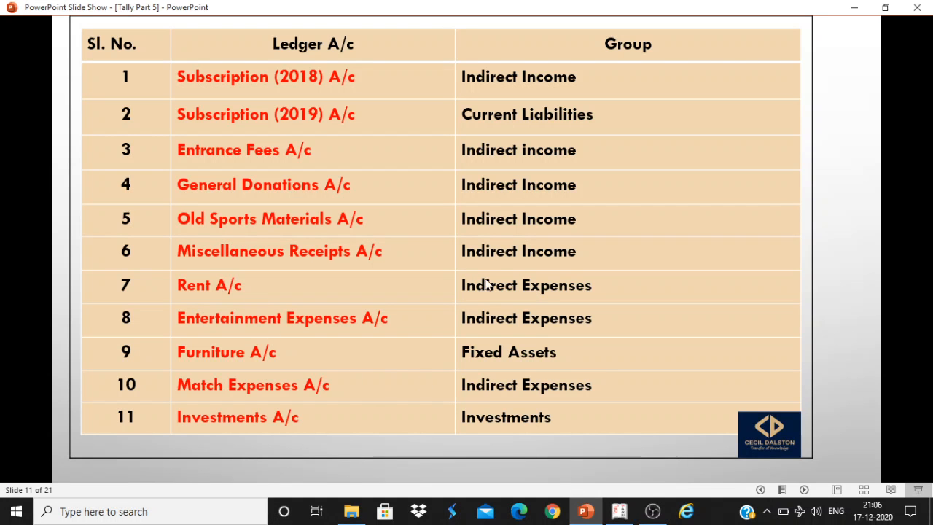
{"action": "left_click", "coordinate": [618, 513]}
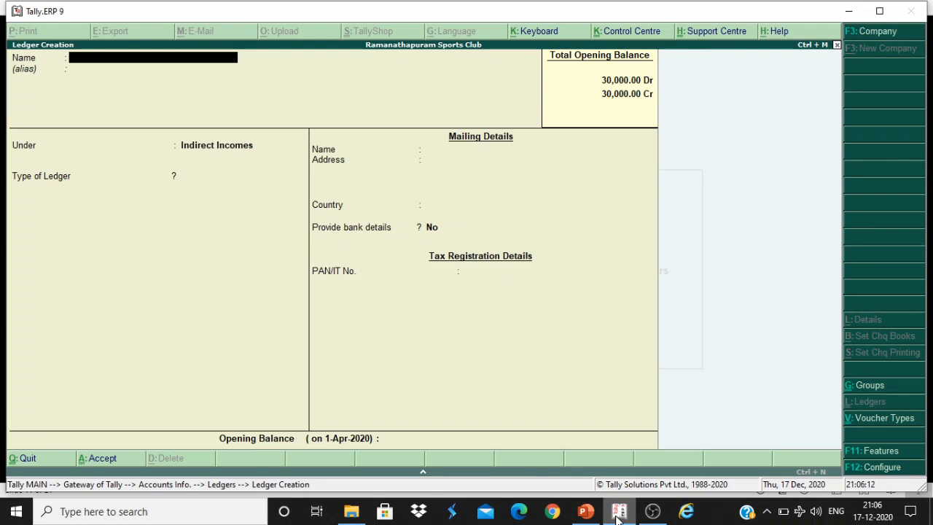
{"action": "type", "text": "Rent A/c"}
{"action": "key", "text": "Return"}
{"action": "key", "text": "Return"}
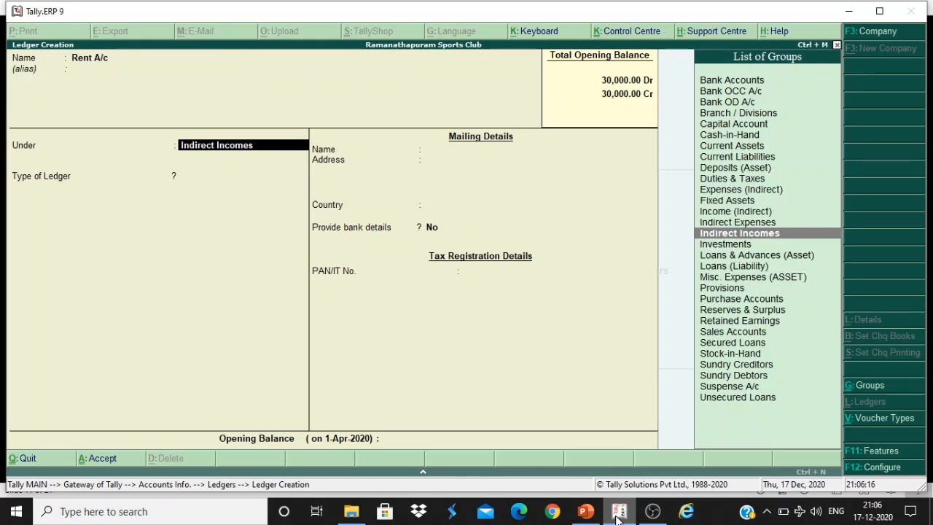
{"action": "type", "text": "Ind"}
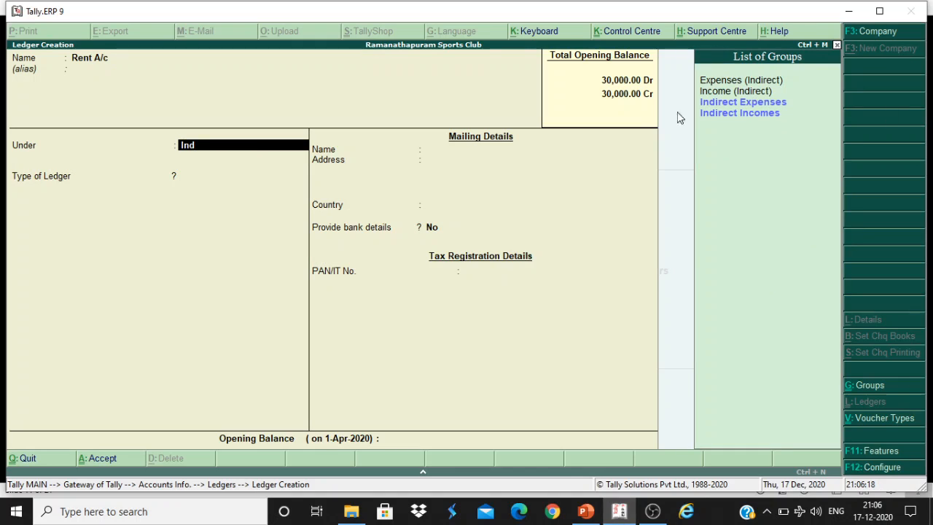
{"action": "left_click", "coordinate": [702, 104]}
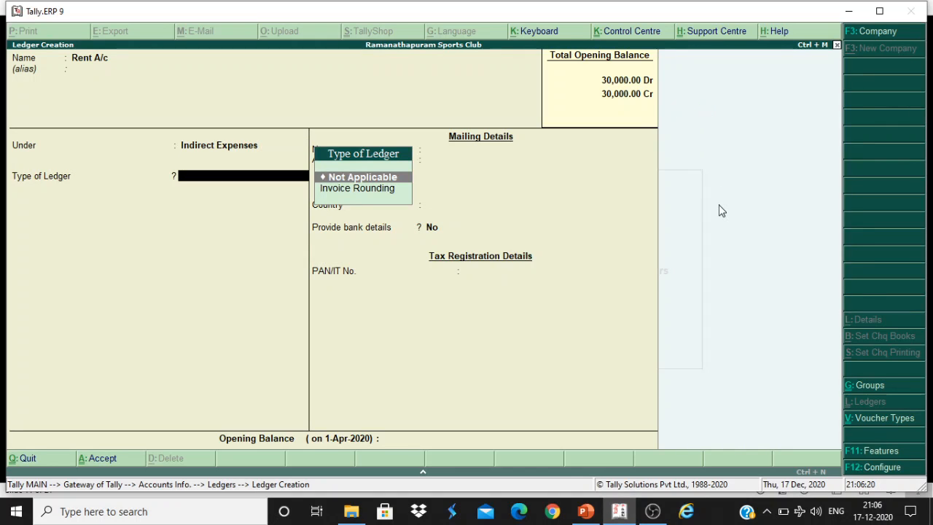
{"action": "key", "text": "Return"}
{"action": "key", "text": "Return"}
{"action": "key", "text": "Return"}
{"action": "key", "text": "Return"}
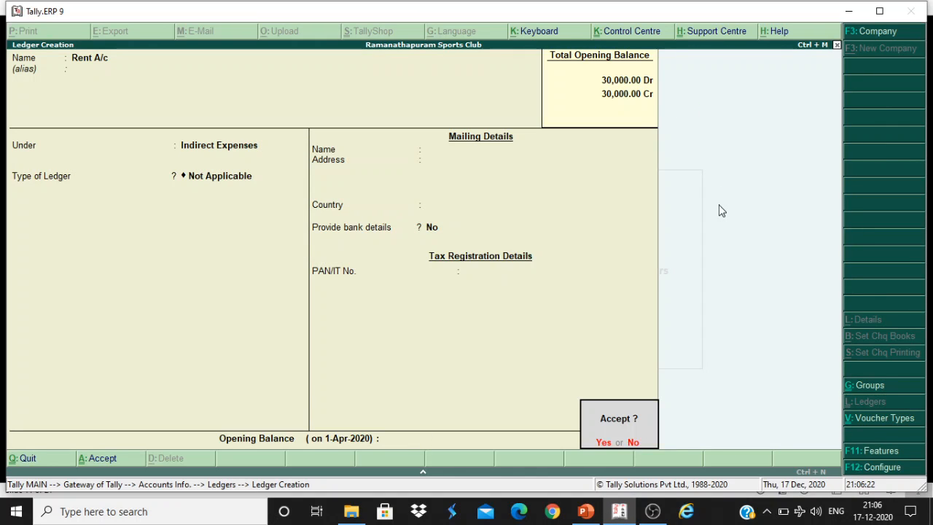
{"action": "key", "text": "Return"}
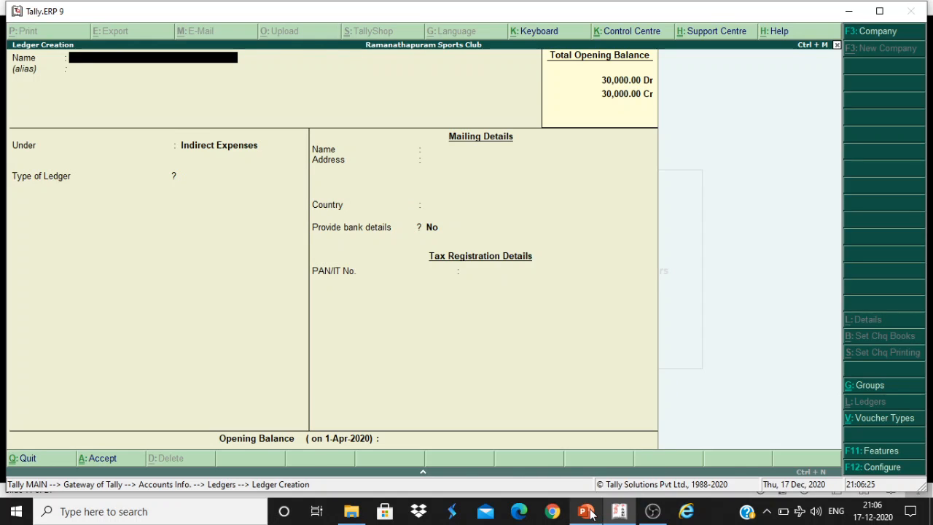
Step: Check the eighth ledger row in PowerPoint and create Entertainment Expenses A/c in Tally under Indirect Expenses, type Not Applicable
{"action": "key", "text": "alt+Tab"}
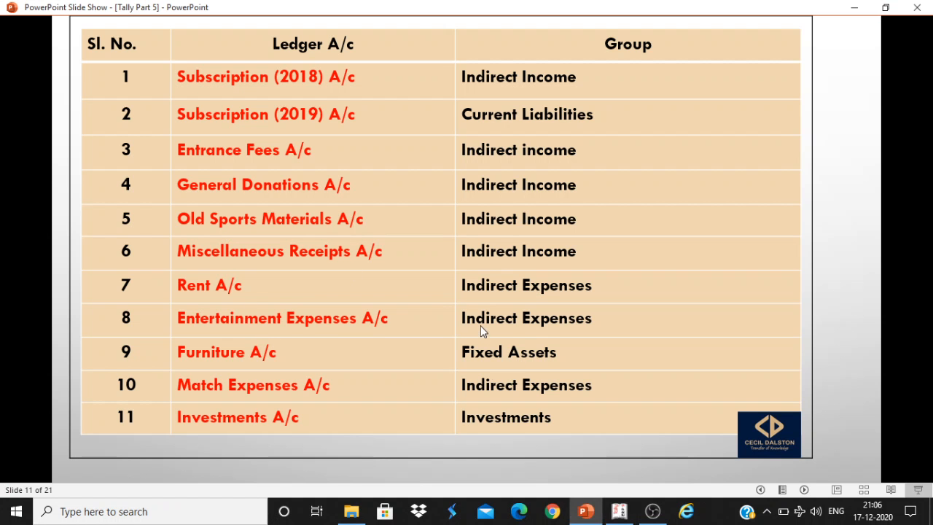
{"action": "left_click", "coordinate": [619, 511]}
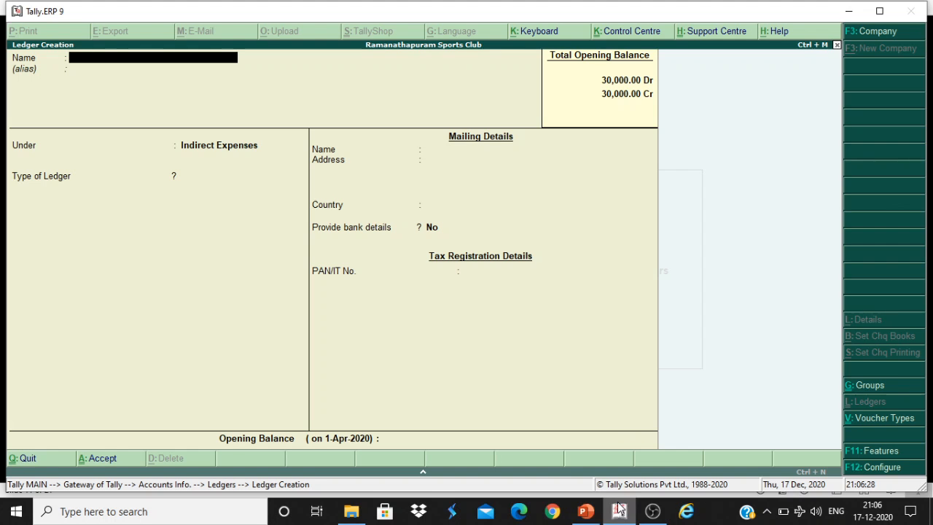
{"action": "type", "text": "Entertainment A"}
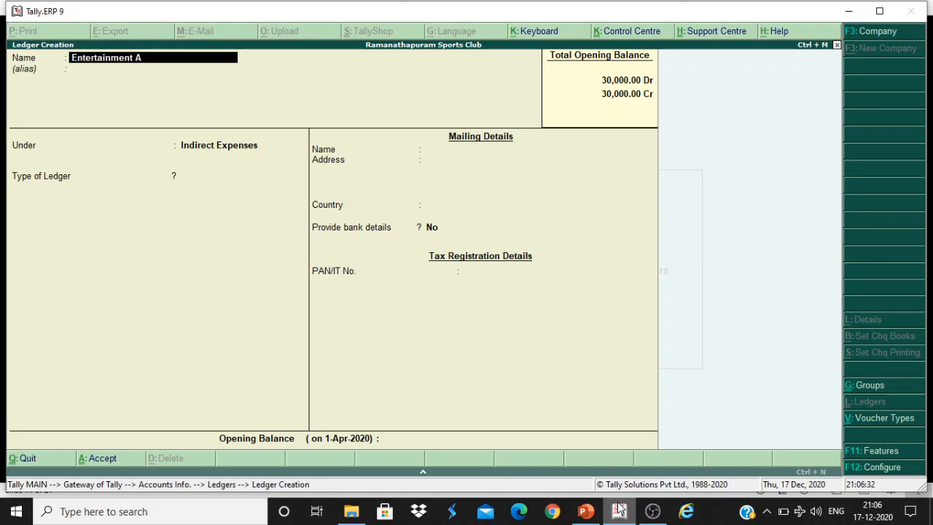
{"action": "key", "text": "BackSpace"}
{"action": "type", "text": "Expenses A"}
{"action": "key", "text": "Return"}
{"action": "key", "text": "Return"}
{"action": "key", "text": "Return"}
{"action": "key", "text": "Return"}
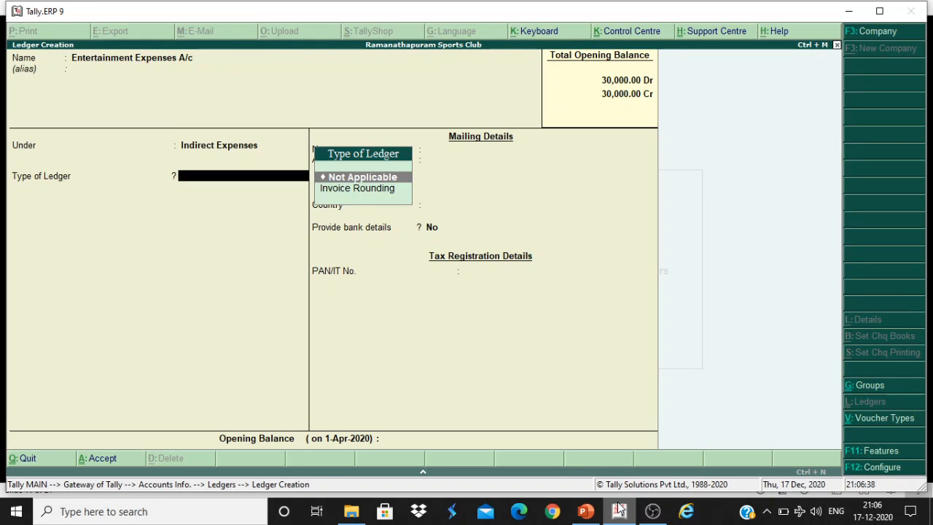
{"action": "key", "text": "Return"}
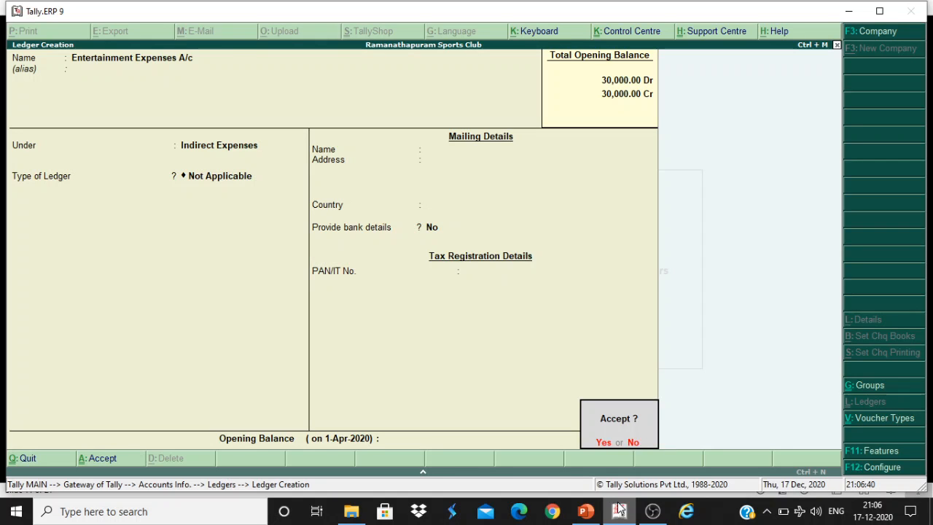
{"action": "key", "text": "Return"}
Step: Consult the ninth ledger row in PowerPoint and create Furniture A/c in Tally under Fixed Assets, keeping the default mailing details
{"action": "left_click", "coordinate": [589, 512]}
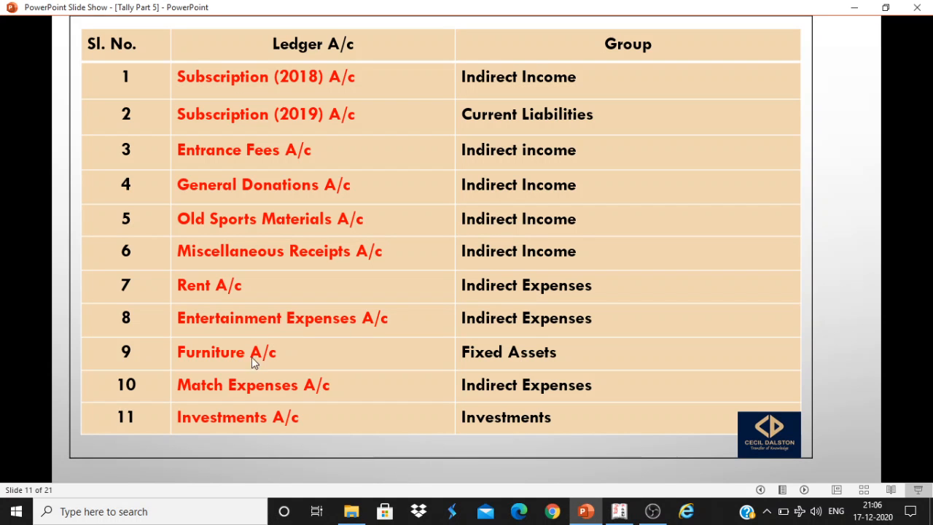
{"action": "left_click", "coordinate": [619, 511]}
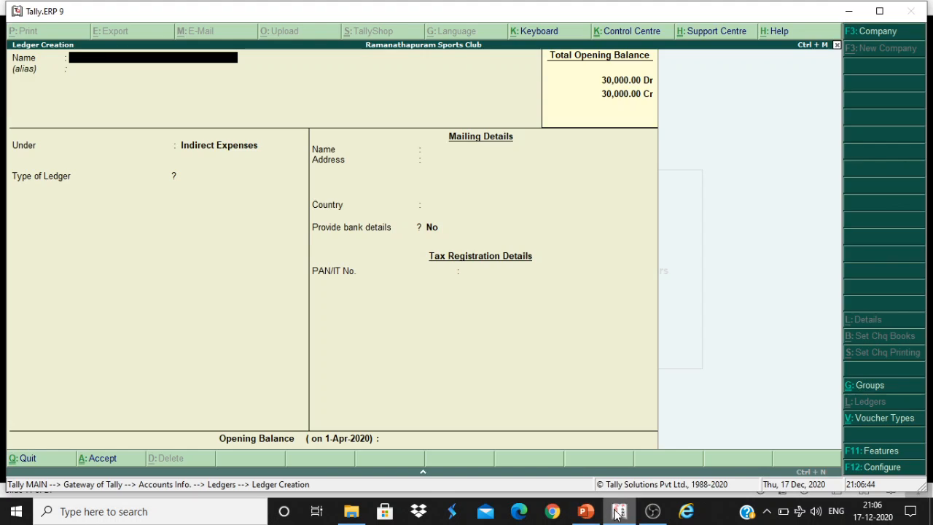
{"action": "type", "text": "Furniture A/c"}
{"action": "key", "text": "Return"}
{"action": "key", "text": "Return"}
{"action": "type", "text": "Fix"}
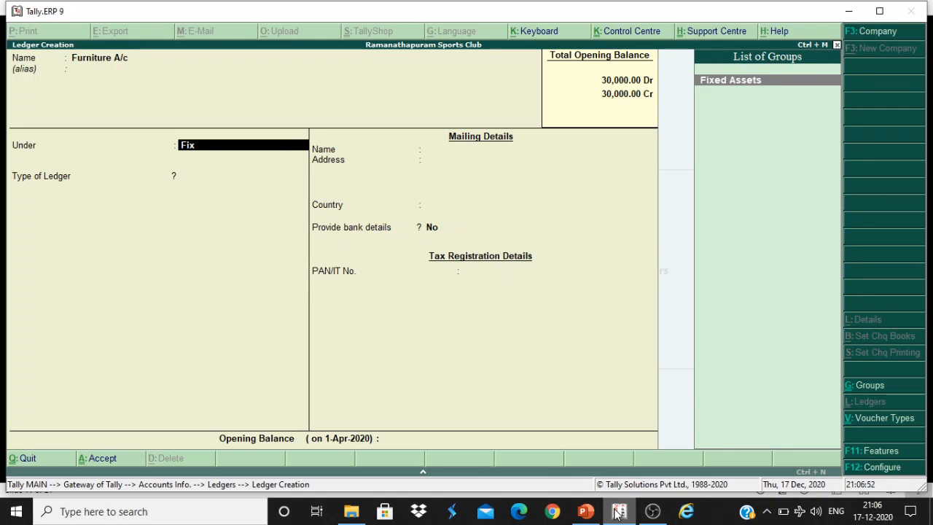
{"action": "key", "text": "Return"}
{"action": "key", "text": "Return"}
{"action": "key", "text": "Return"}
{"action": "key", "text": "Return"}
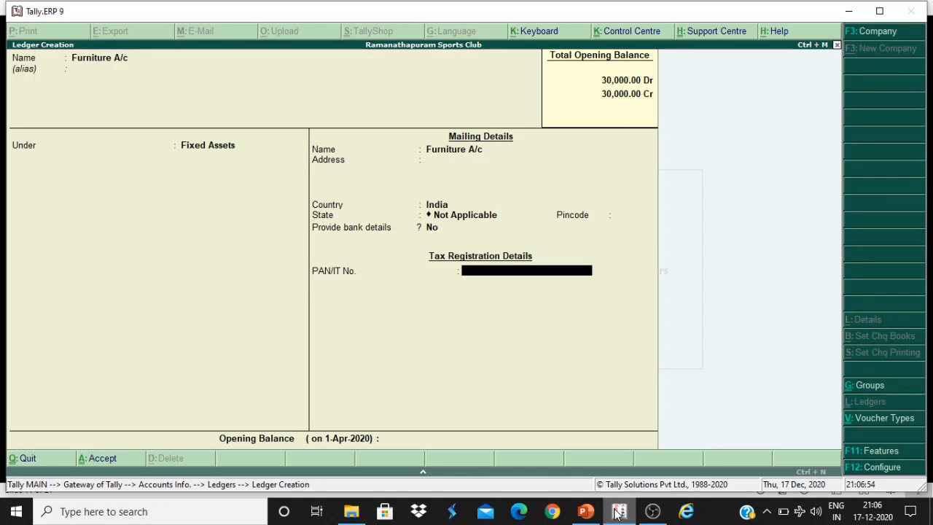
{"action": "key", "text": "Return"}
{"action": "key", "text": "Return"}
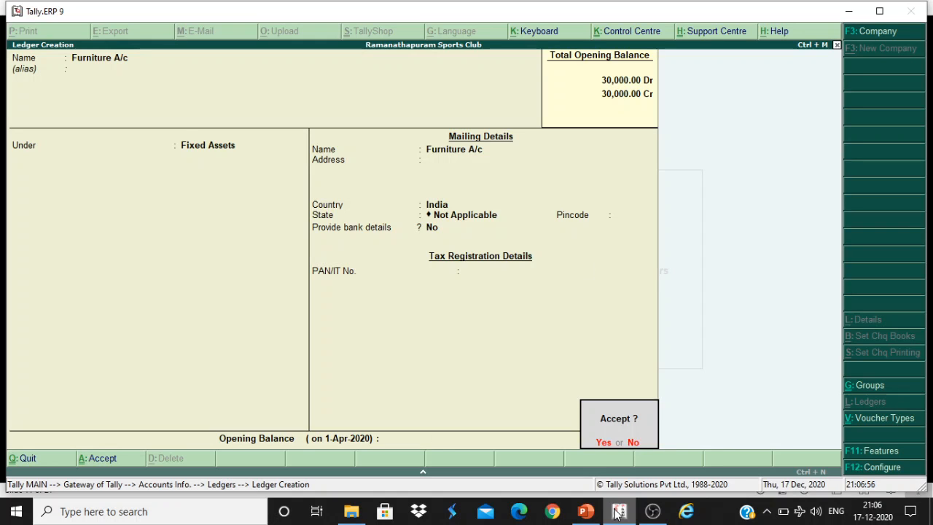
Step: Check the tenth ledger row in PowerPoint and name the next Tally ledger Match Expenses A/c
{"action": "left_click", "coordinate": [596, 510]}
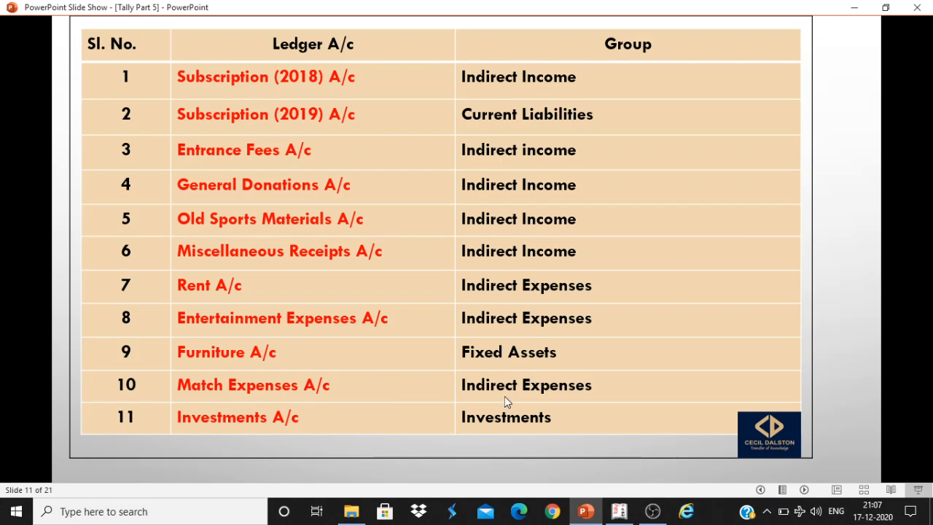
{"action": "left_click", "coordinate": [620, 512]}
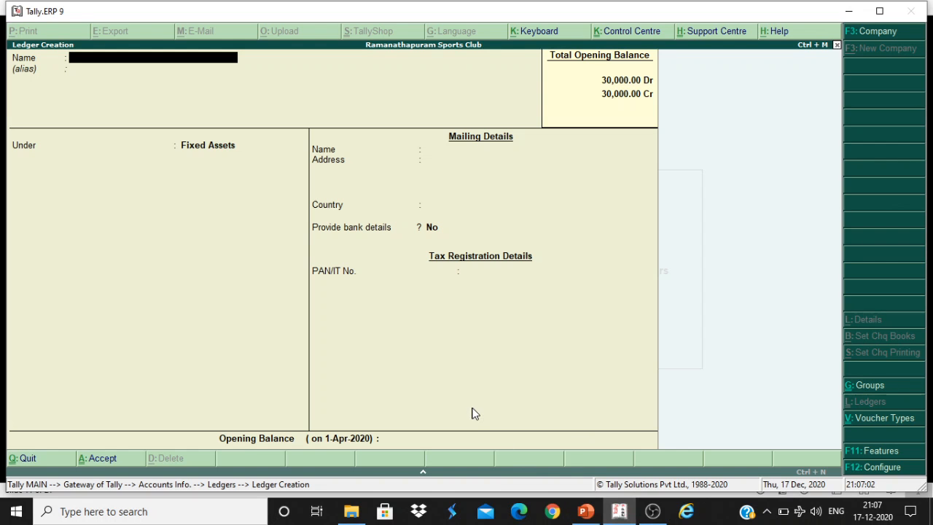
{"action": "type", "text": "Match Expenses A/c"}
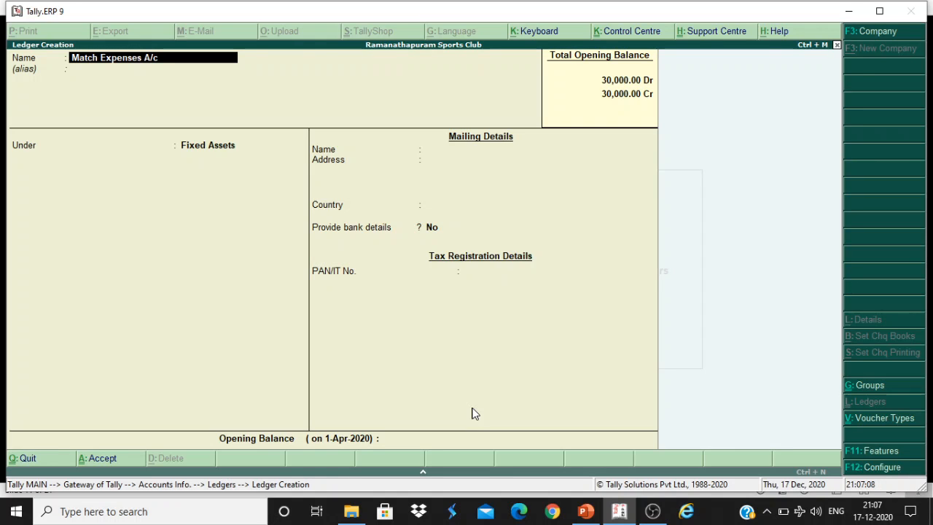
{"action": "key", "text": "Return"}
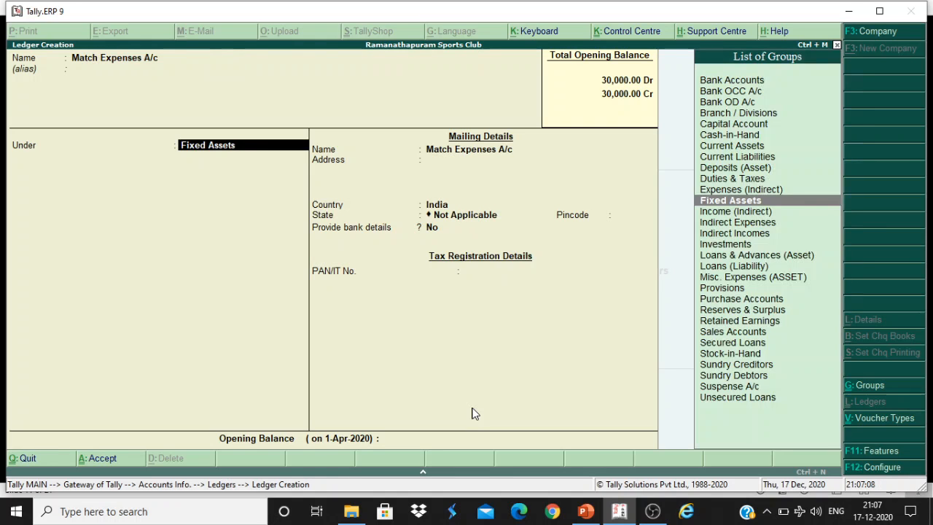
{"action": "type", "text": "Ind"}
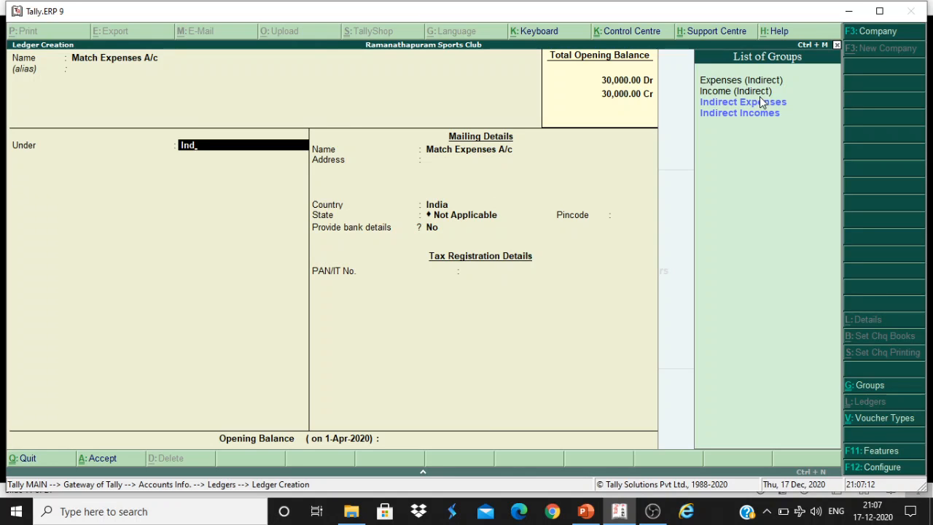
{"action": "left_click", "coordinate": [742, 113]}
{"action": "key", "text": "Return"}
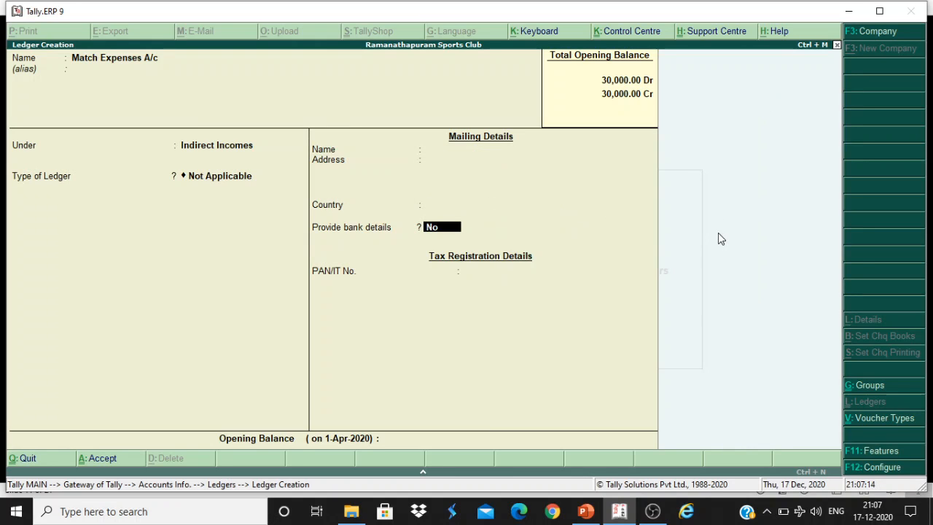
Step: Place the Match Expenses A/c ledger under Indirect Expenses, type Not Applicable, and save it without an opening balance
{"action": "left_click", "coordinate": [246, 146]}
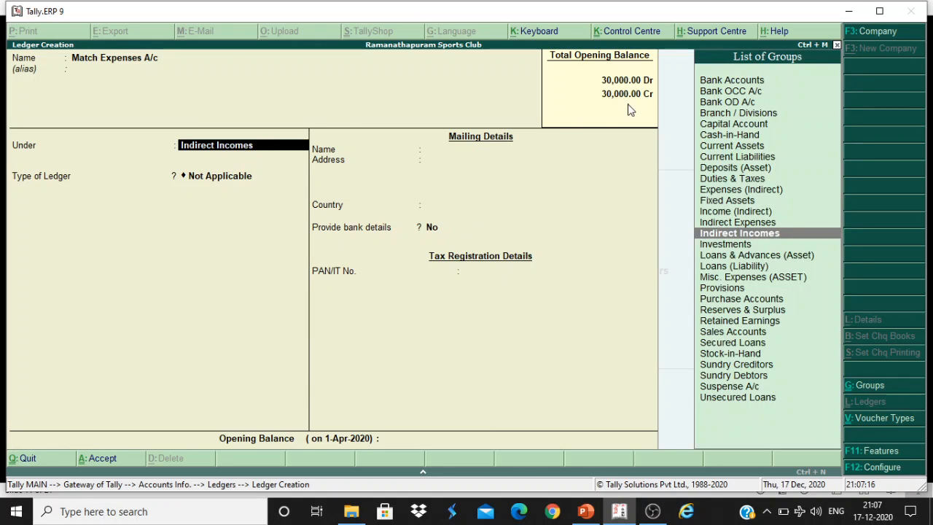
{"action": "left_click", "coordinate": [729, 222]}
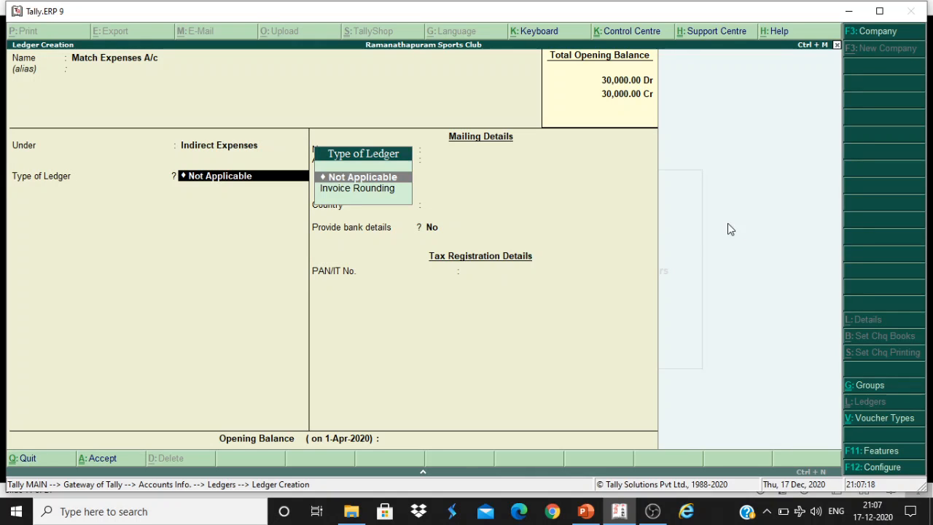
{"action": "key", "text": "Return"}
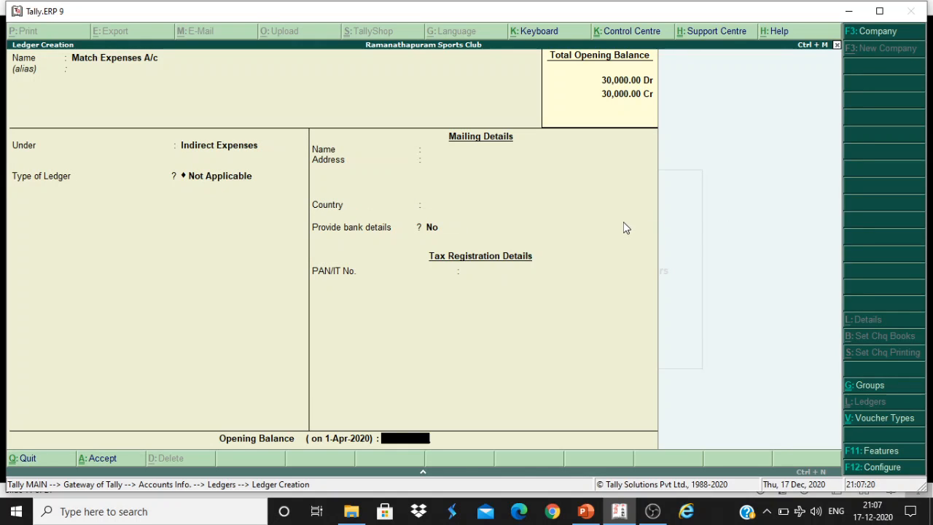
{"action": "key", "text": "Return"}
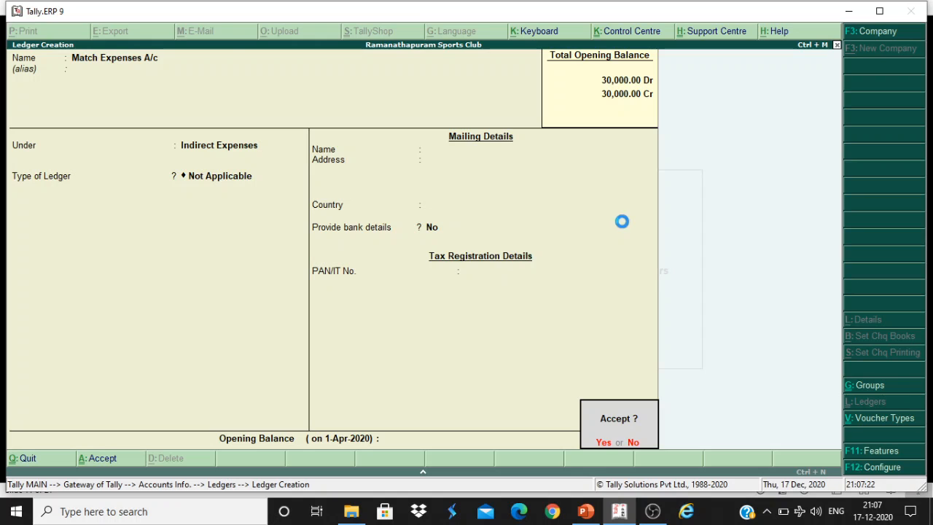
{"action": "key", "text": "Return"}
Step: Check the eleventh ledger row in PowerPoint and create Investments A/c in Tally under Investments, keeping the default mailing details
{"action": "left_click", "coordinate": [585, 511]}
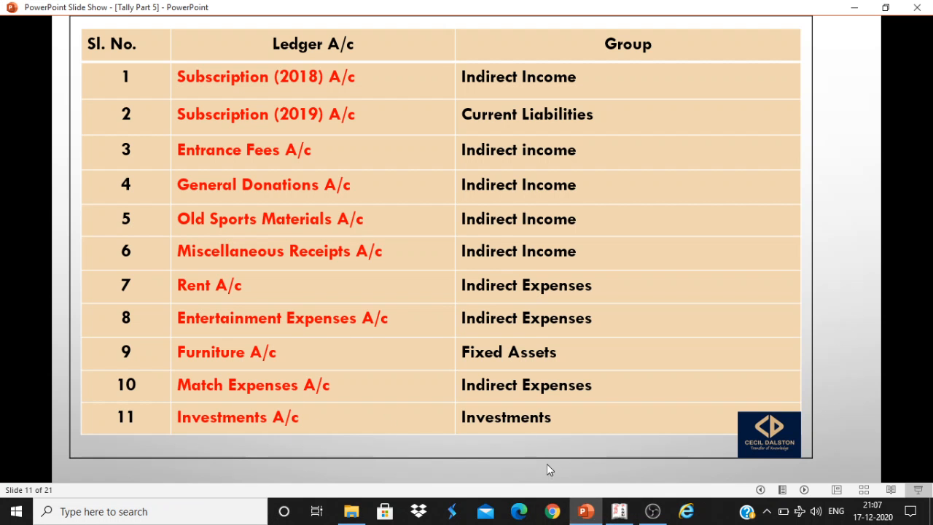
{"action": "left_click", "coordinate": [614, 513]}
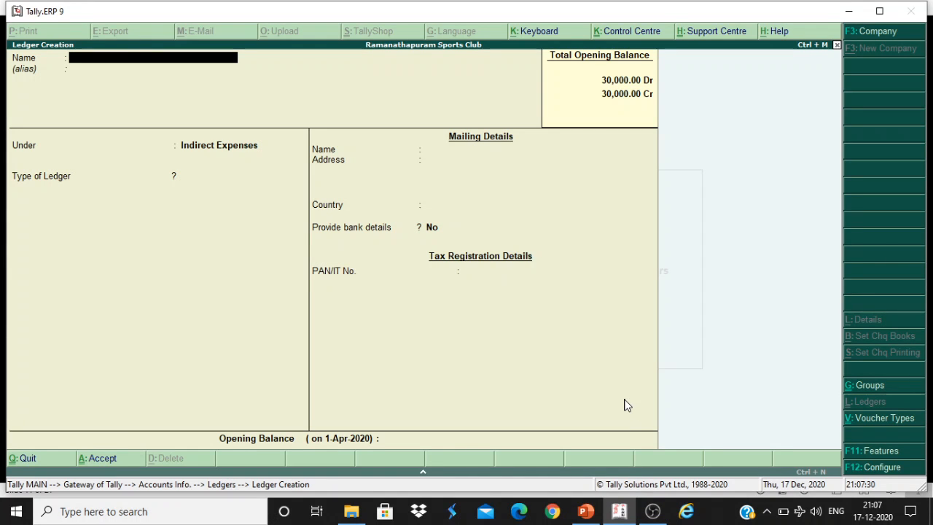
{"action": "type", "text": "Investments A/c"}
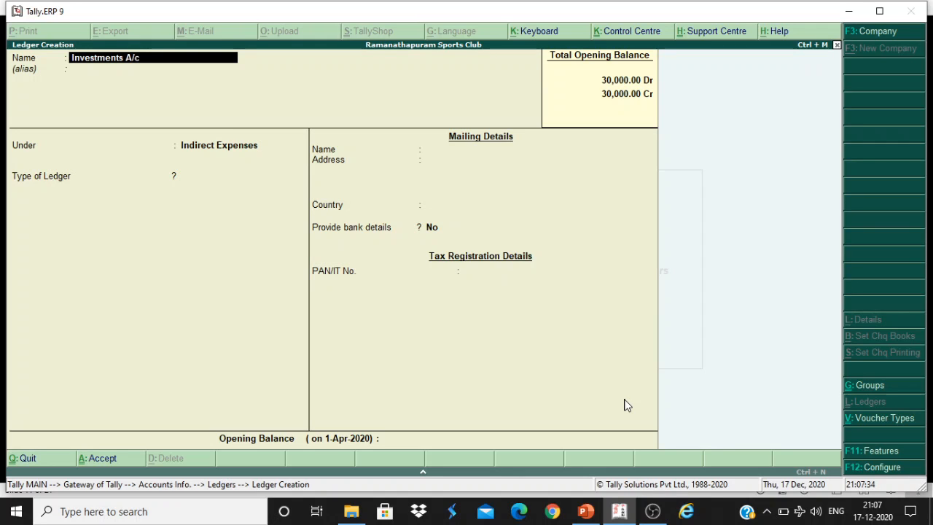
{"action": "key", "text": "Return"}
{"action": "key", "text": "Return"}
{"action": "type", "text": "Inv"}
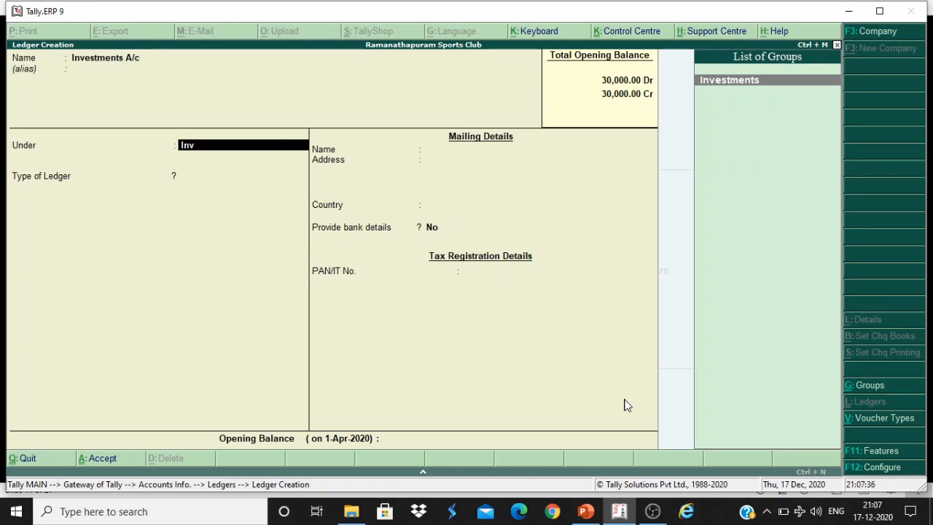
{"action": "key", "text": "Return"}
{"action": "key", "text": "Return"}
{"action": "key", "text": "Return"}
{"action": "key", "text": "Return"}
{"action": "key", "text": "Return"}
{"action": "key", "text": "Return"}
{"action": "key", "text": "Return"}
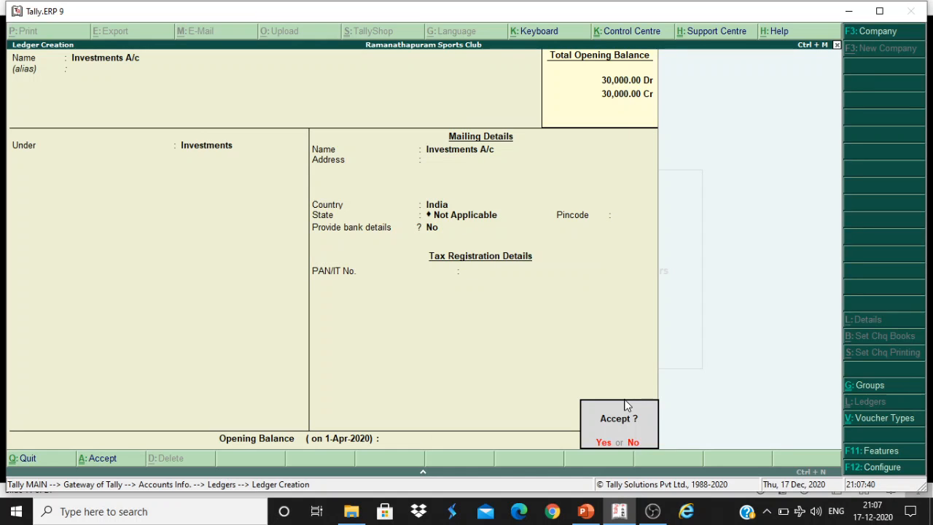
{"action": "key", "text": "Return"}
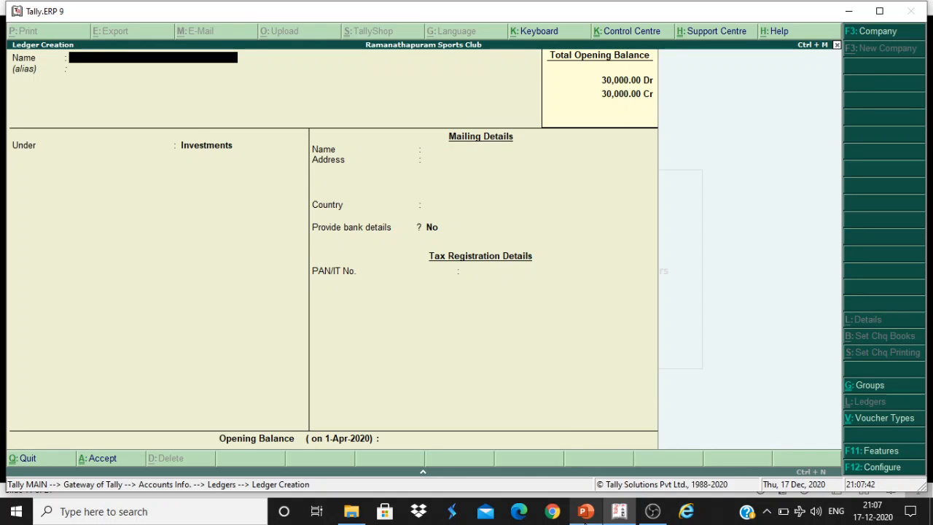
Step: Switch to PowerPoint and review the slide on recording the first two subscription transactions in Tally
{"action": "left_click", "coordinate": [586, 511]}
{"action": "left_click", "coordinate": [454, 416]}
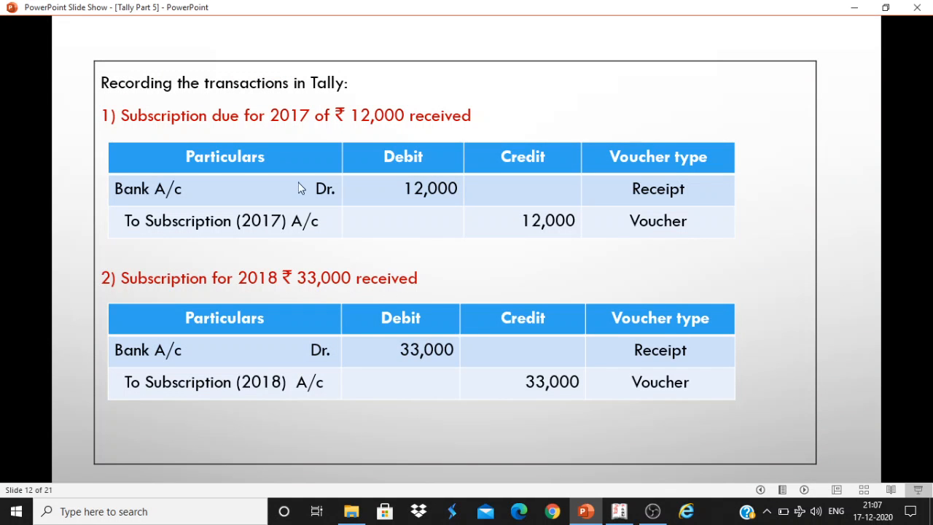
{"action": "key", "text": "Left"}
{"action": "key", "text": "Right"}
Step: Return to Tally, leave ledger creation and open a new Receipt voucher
{"action": "left_click", "coordinate": [619, 510]}
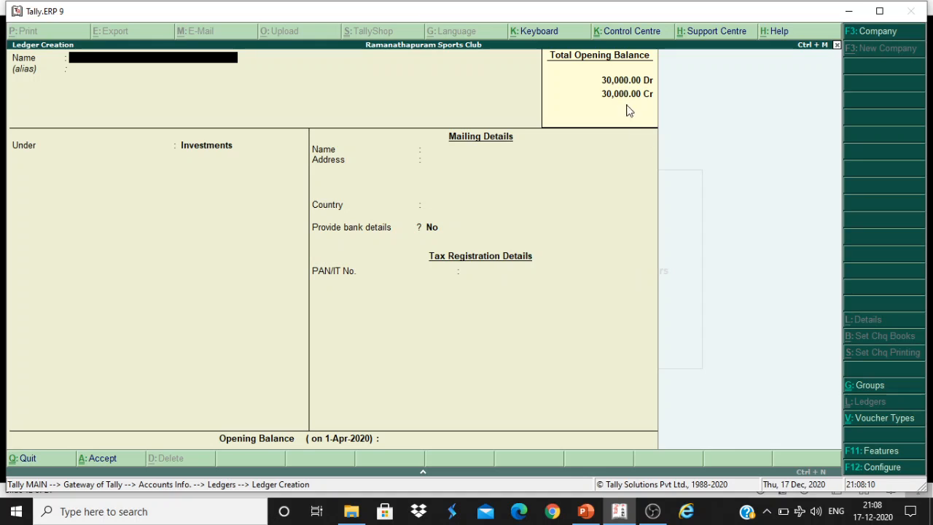
{"action": "key", "text": "Escape"}
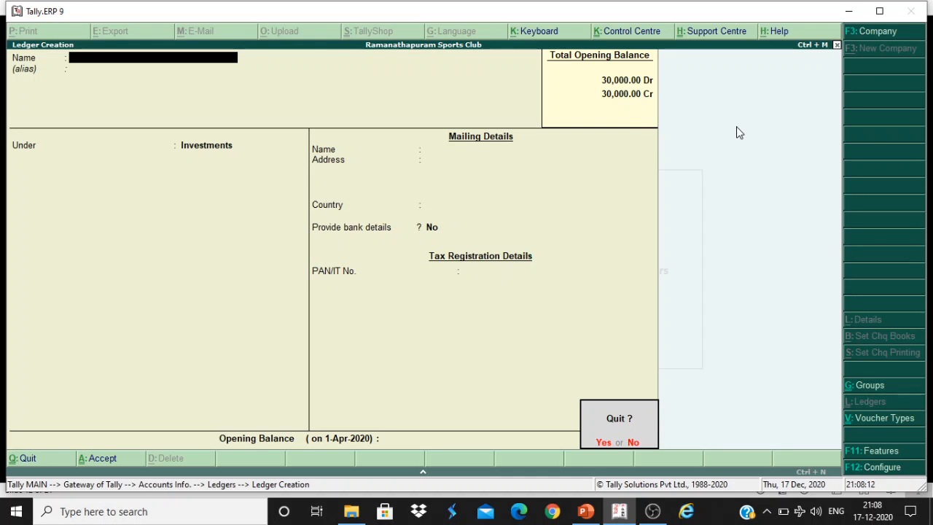
{"action": "key", "text": "y"}
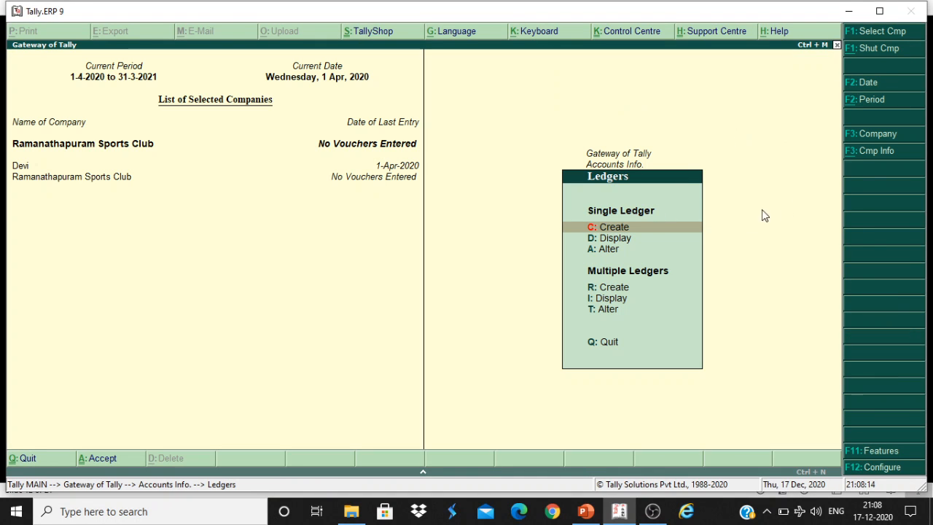
{"action": "key", "text": "Escape"}
{"action": "key", "text": "Escape"}
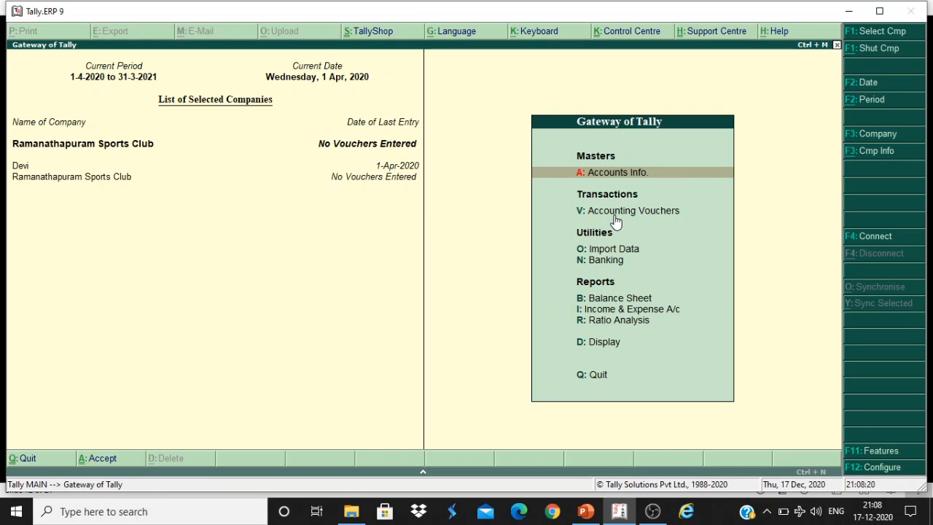
{"action": "left_click", "coordinate": [615, 219]}
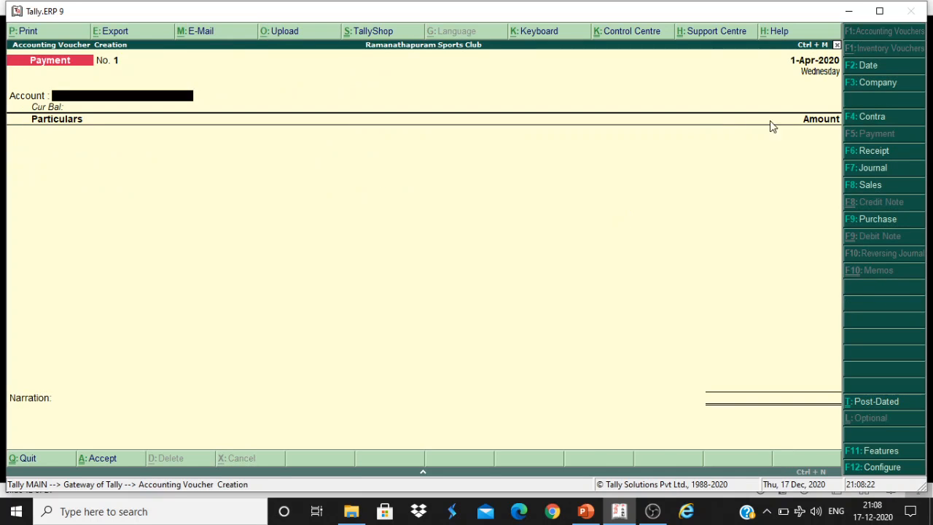
{"action": "left_click", "coordinate": [874, 151]}
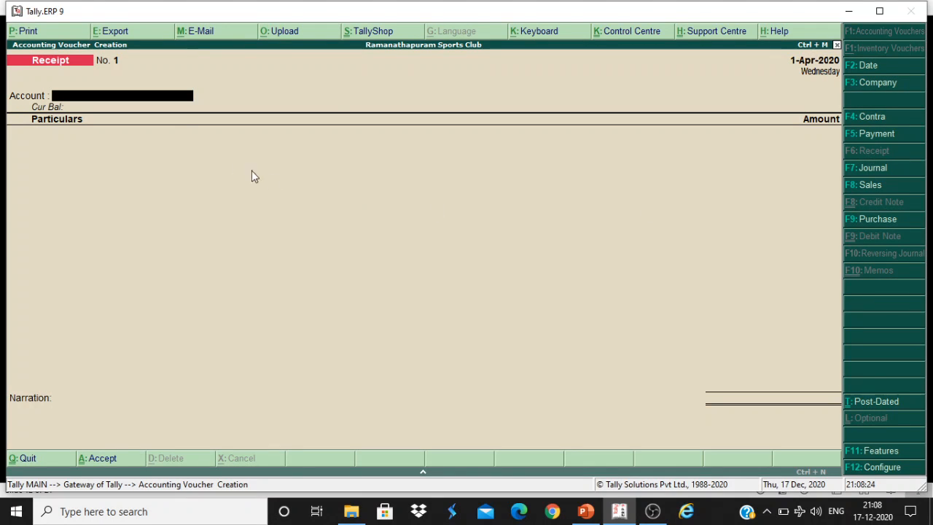
Step: Set Bank A/c as the receipt voucher's account and Subscription (2017) A/c as its particulars
{"action": "type", "text": "Ba"}
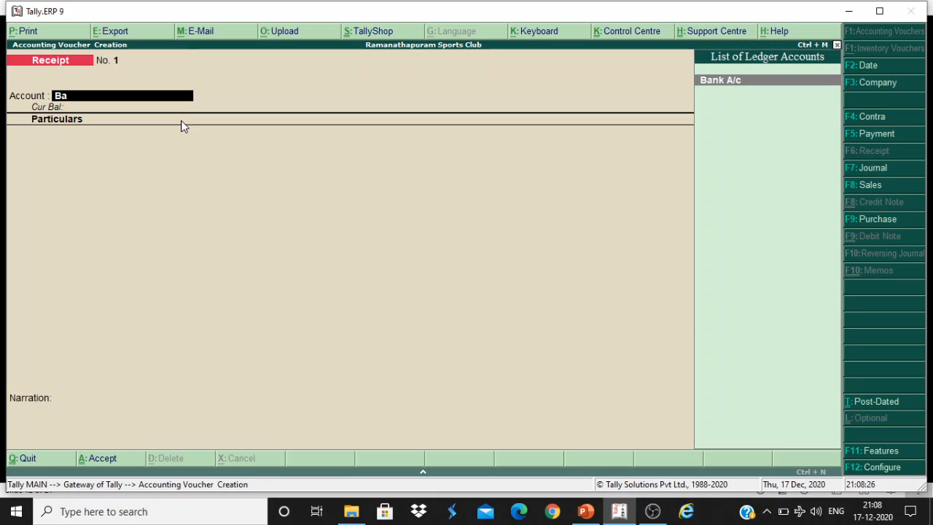
{"action": "key", "text": "Return"}
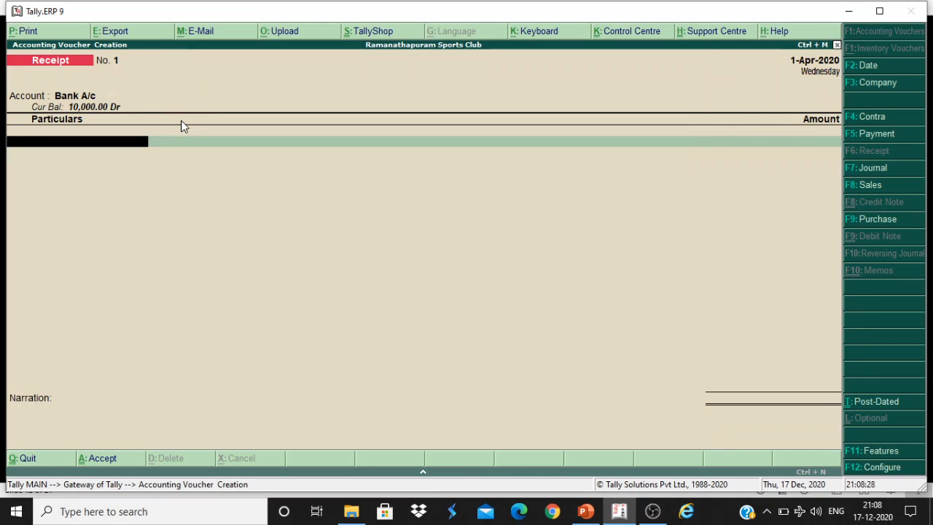
{"action": "type", "text": "Sub"}
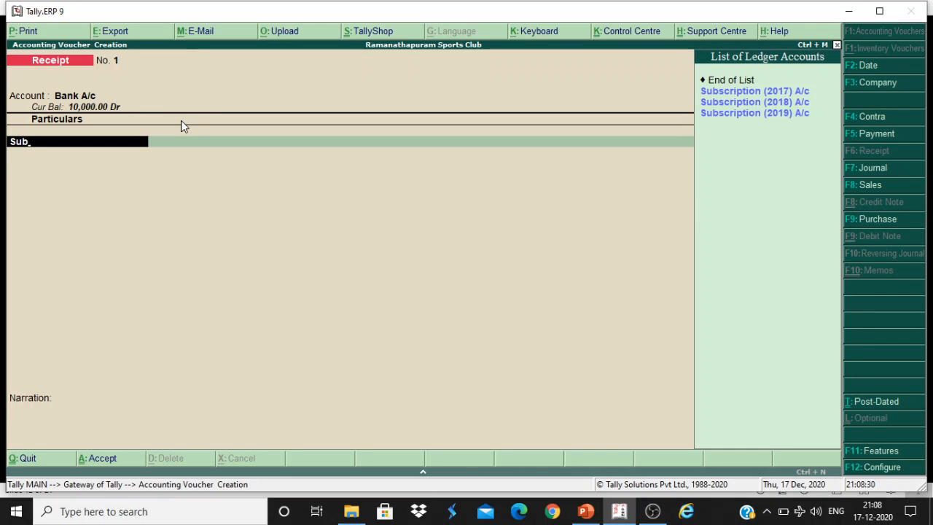
{"action": "left_click", "coordinate": [759, 92]}
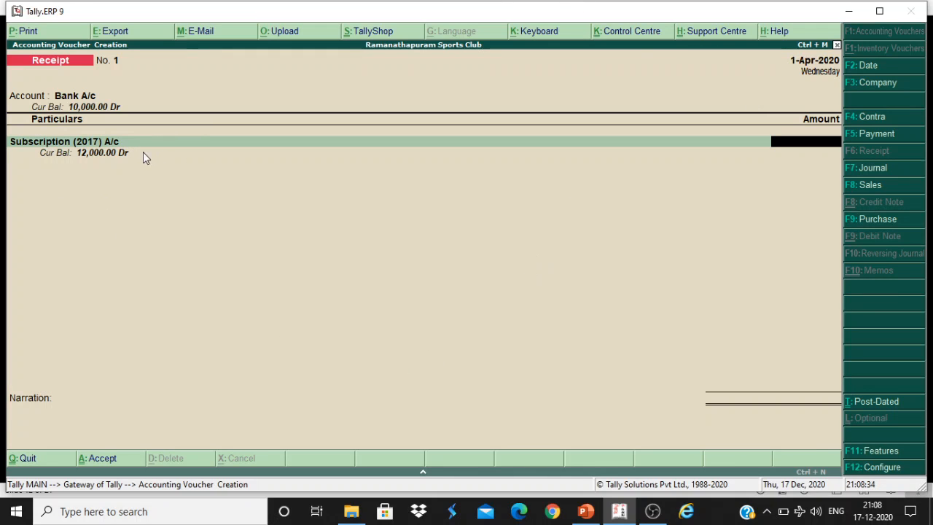
Step: Check the first transaction's amount in PowerPoint, enter 12,000 for Subscription (2017) A/c in Tally and save the receipt with default bank allocations
{"action": "left_click", "coordinate": [585, 511]}
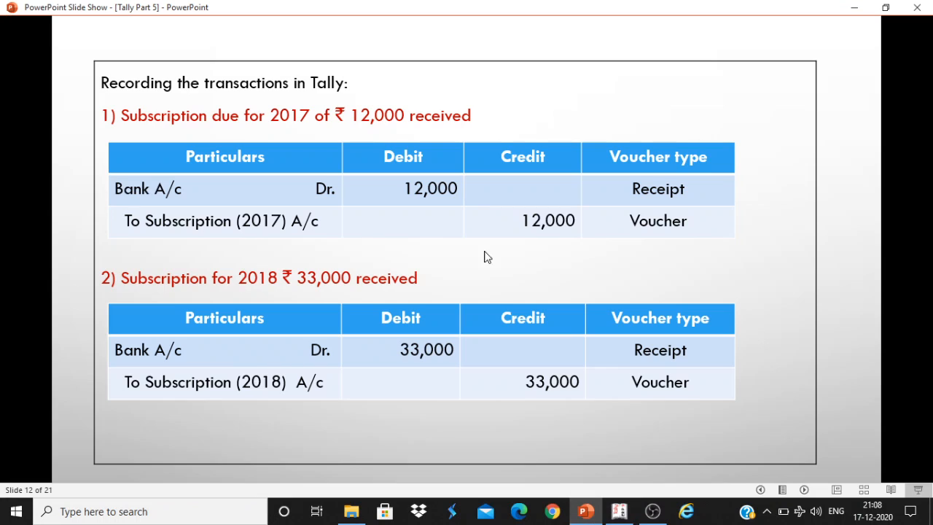
{"action": "left_click", "coordinate": [620, 511]}
{"action": "type", "text": "12,000"}
{"action": "key", "text": "Return"}
{"action": "key", "text": "Return"}
{"action": "key", "text": "Return"}
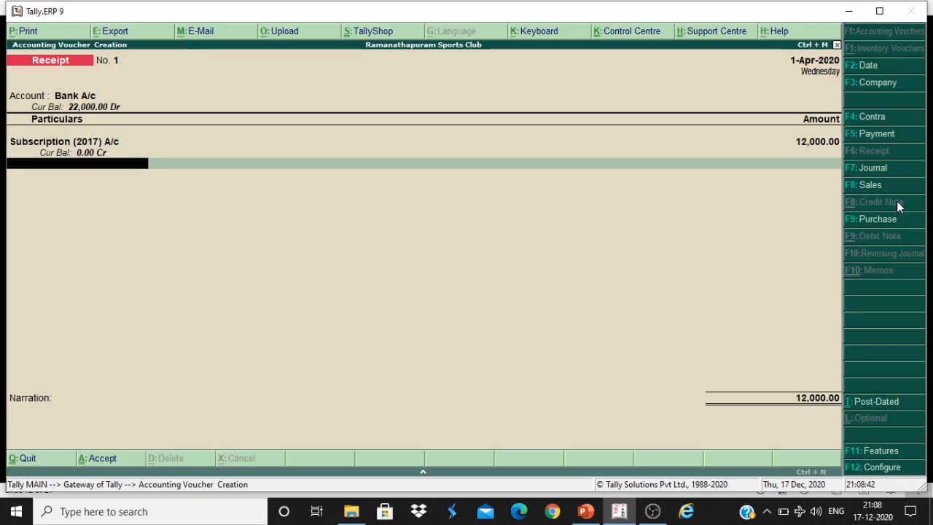
{"action": "key", "text": "Return"}
{"action": "key", "text": "Return"}
{"action": "key", "text": "Return"}
{"action": "key", "text": "Return"}
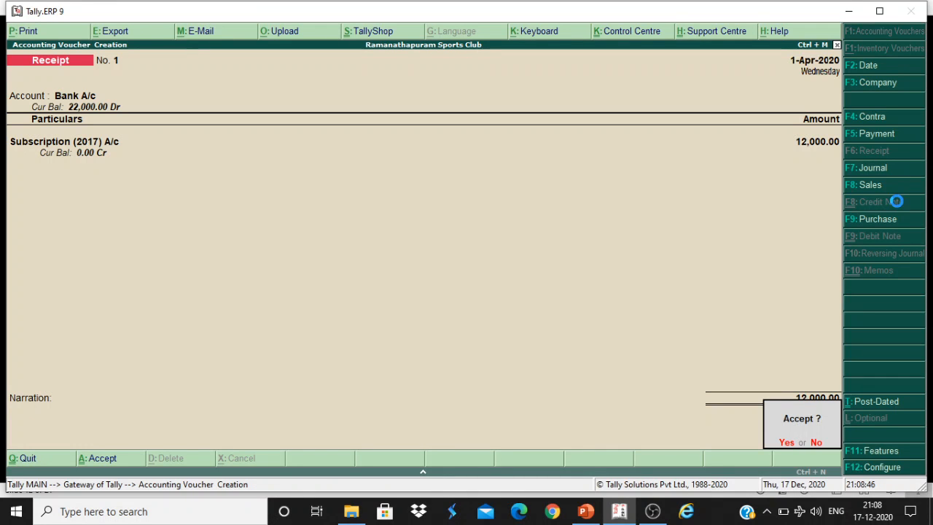
{"action": "key", "text": "Return"}
Step: Check the second transaction in PowerPoint and start its Tally receipt with account Bank A/c and particulars Subscription (2018) A/c
{"action": "left_click", "coordinate": [586, 512]}
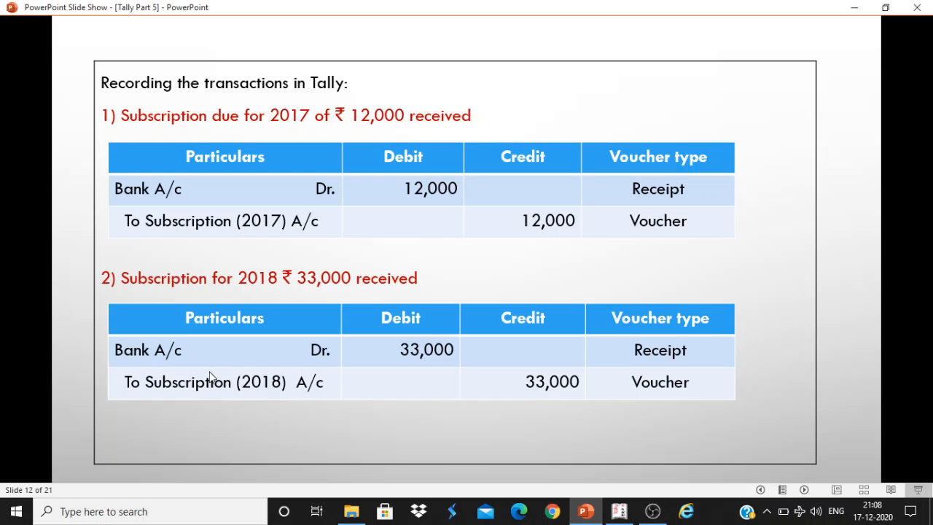
{"action": "left_click", "coordinate": [618, 510]}
{"action": "type", "text": "B"}
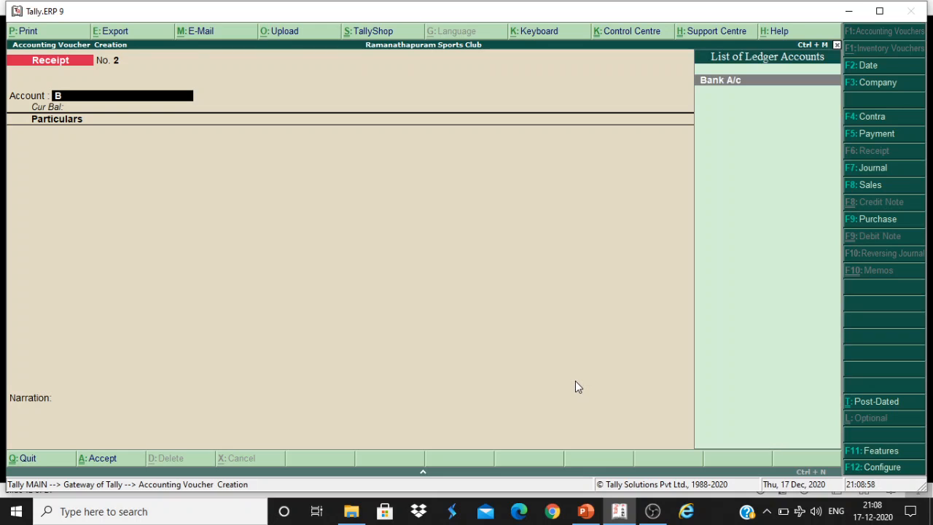
{"action": "key", "text": "Return"}
{"action": "type", "text": "Sub"}
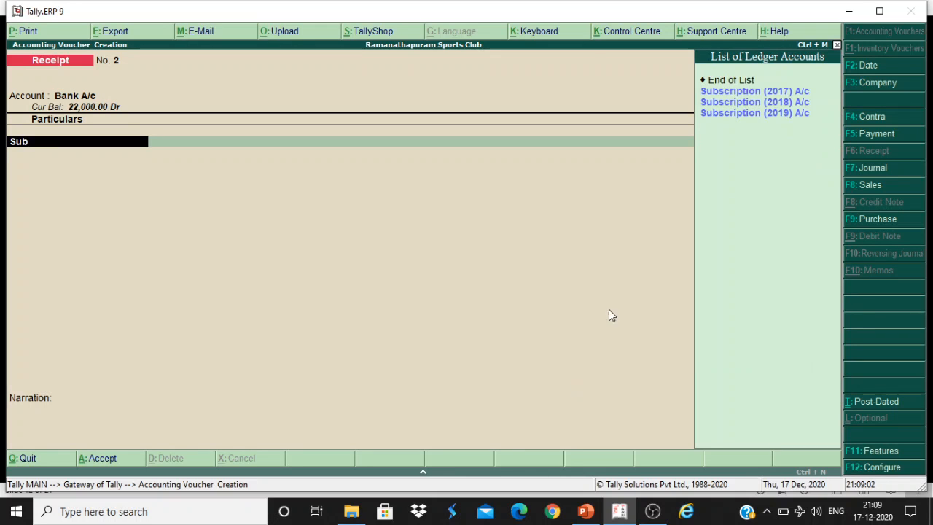
{"action": "left_click", "coordinate": [752, 103]}
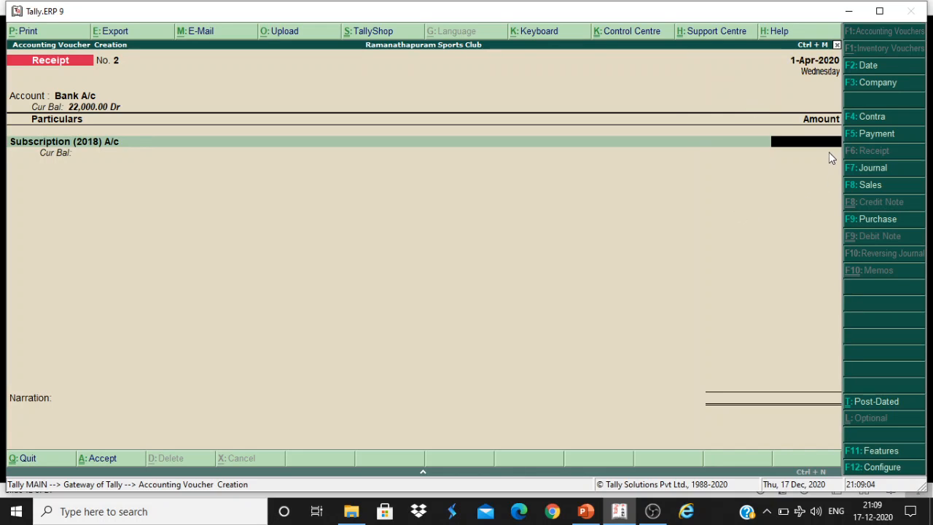
Step: Enter 33,000 for Subscription (2018) A/c, verify it against PowerPoint, and save the Tally receipt with the default Cheque/DD bank allocation
{"action": "type", "text": "33,000"}
{"action": "left_click", "coordinate": [585, 511]}
{"action": "left_click", "coordinate": [618, 513]}
{"action": "key", "text": "Return"}
{"action": "key", "text": "Return"}
{"action": "key", "text": "Return"}
{"action": "key", "text": "Return"}
{"action": "key", "text": "Return"}
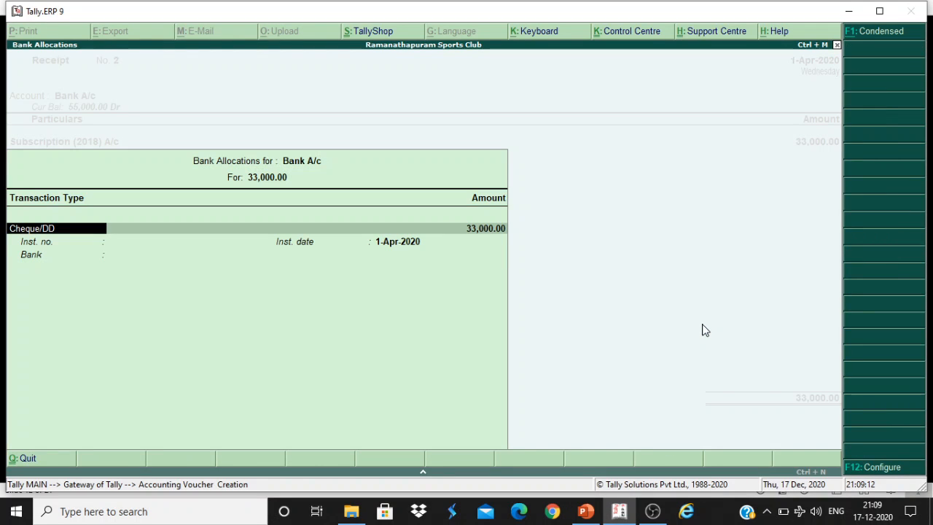
{"action": "key", "text": "Return"}
{"action": "key", "text": "Return"}
{"action": "key", "text": "Return"}
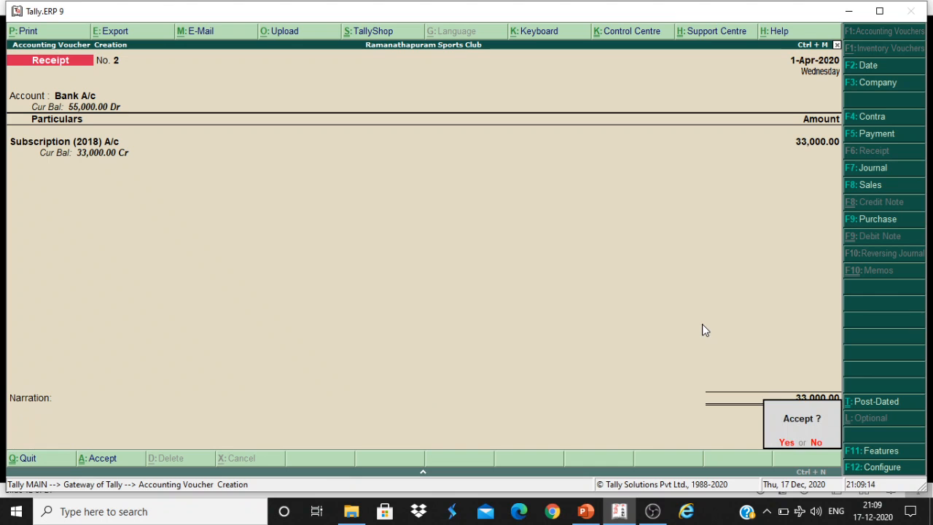
{"action": "key", "text": "Return"}
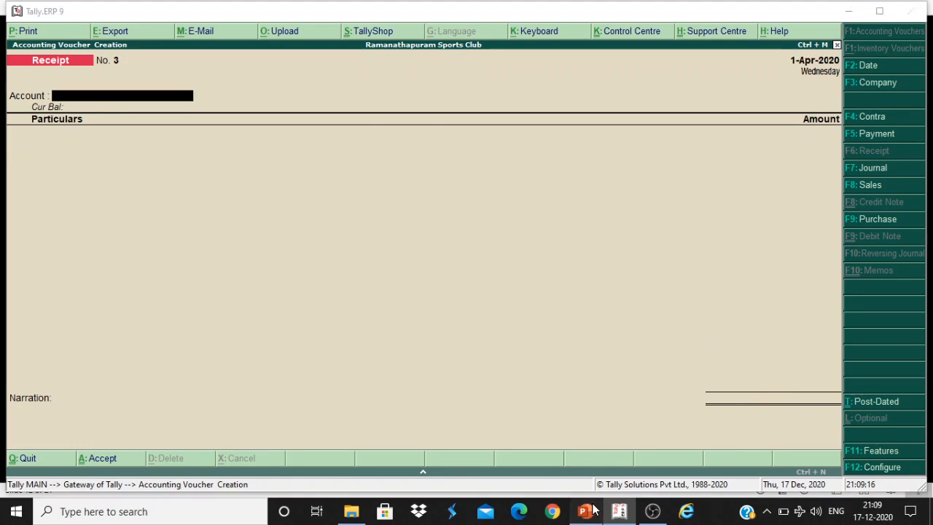
Step: Check the third transaction in PowerPoint and start its Tally receipt with account Bank A/c and particulars Subscription (2019) A/c
{"action": "left_click", "coordinate": [586, 511]}
{"action": "left_click", "coordinate": [747, 399]}
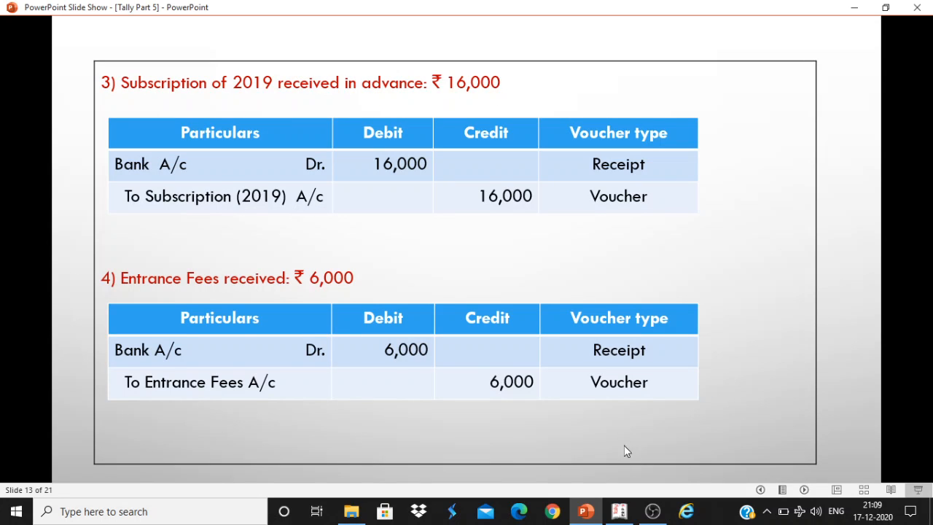
{"action": "left_click", "coordinate": [621, 516]}
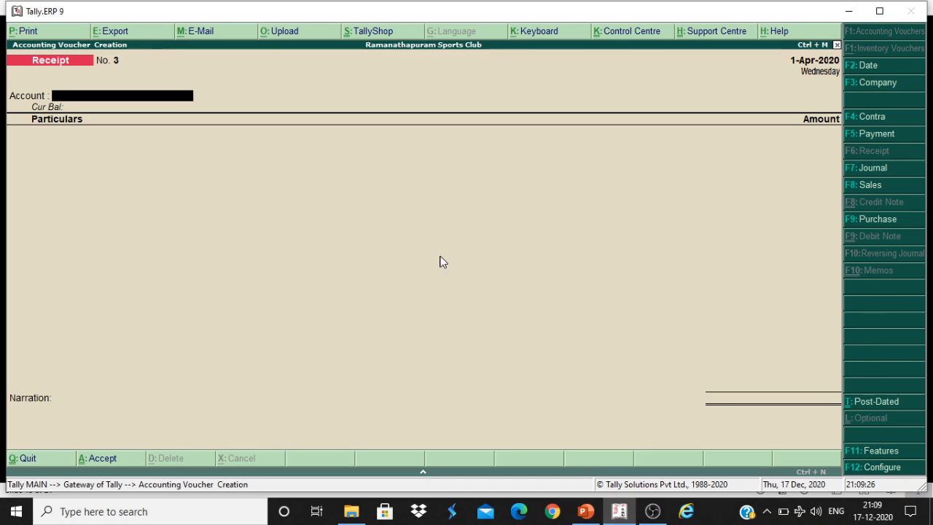
{"action": "type", "text": "b"}
{"action": "key", "text": "Return"}
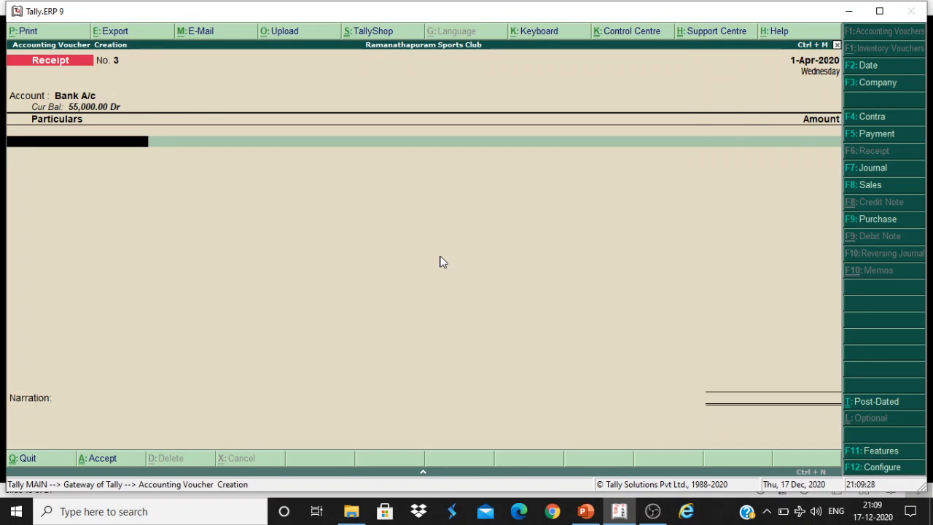
{"action": "type", "text": "Sub"}
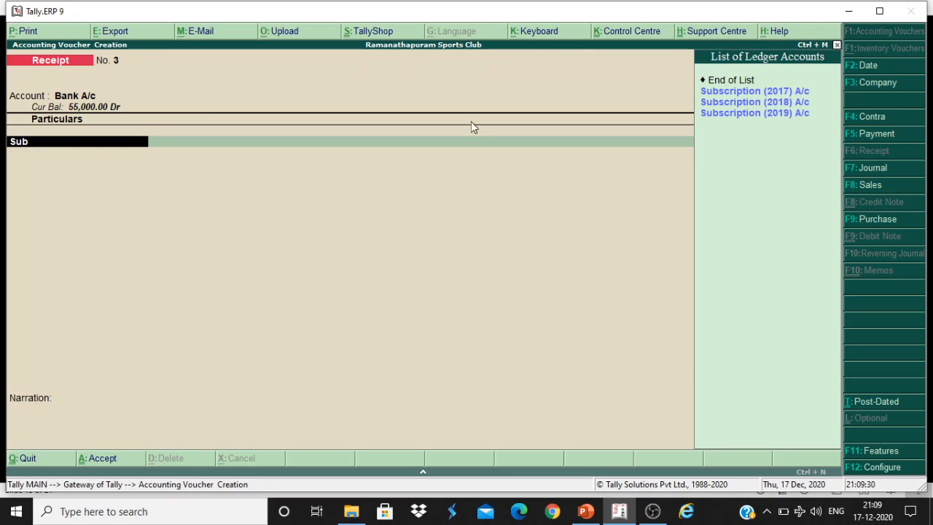
{"action": "left_click", "coordinate": [741, 115]}
{"action": "key", "text": "Return"}
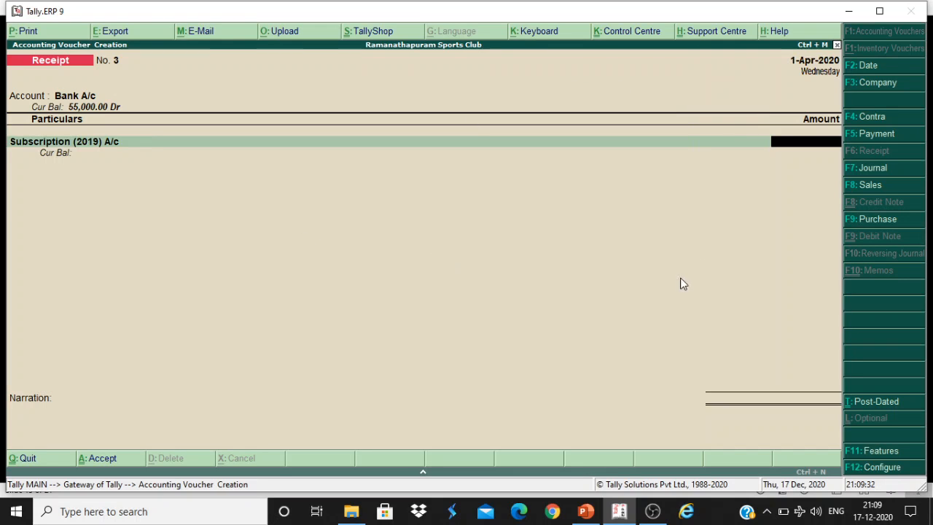
Step: Verify the third transaction's amount in PowerPoint, enter 16,000 for Subscription (2019) A/c in Tally and save the receipt with default bank allocations
{"action": "left_click", "coordinate": [587, 510]}
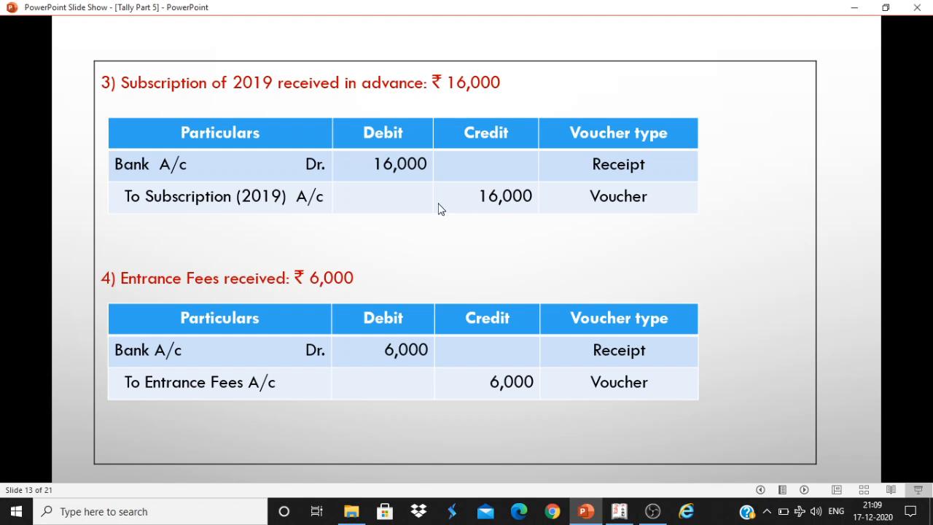
{"action": "left_click", "coordinate": [619, 511]}
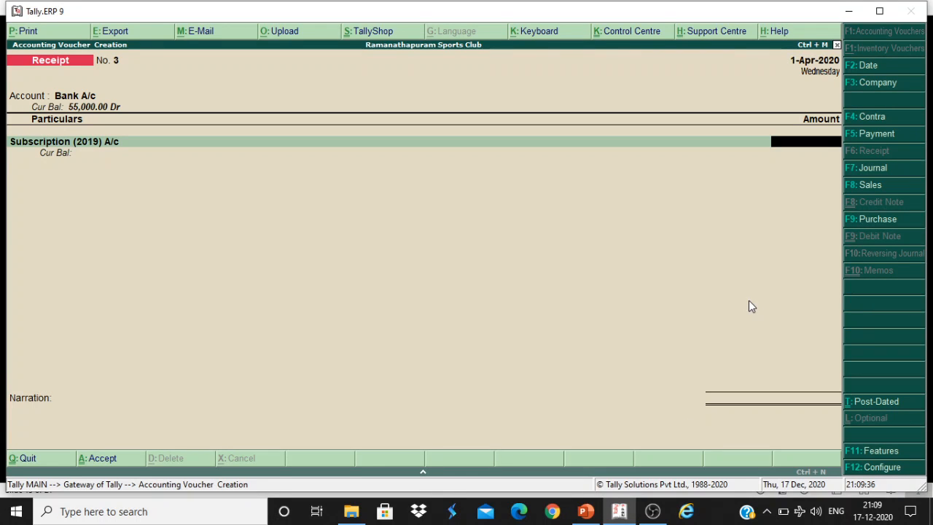
{"action": "type", "text": "16,000"}
{"action": "key", "text": "Return"}
{"action": "key", "text": "Return"}
{"action": "key", "text": "Return"}
{"action": "key", "text": "Return"}
{"action": "key", "text": "Return"}
{"action": "key", "text": "Return"}
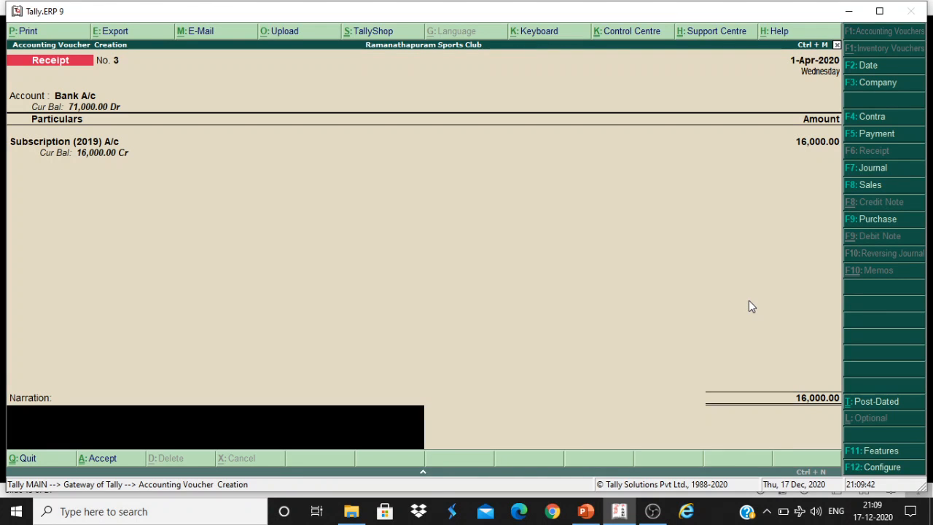
{"action": "key", "text": "Return"}
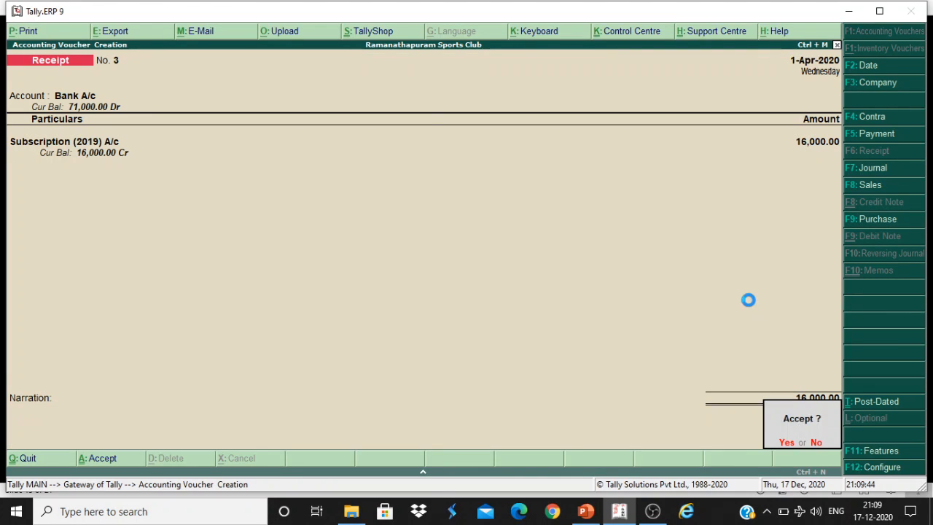
{"action": "key", "text": "Return"}
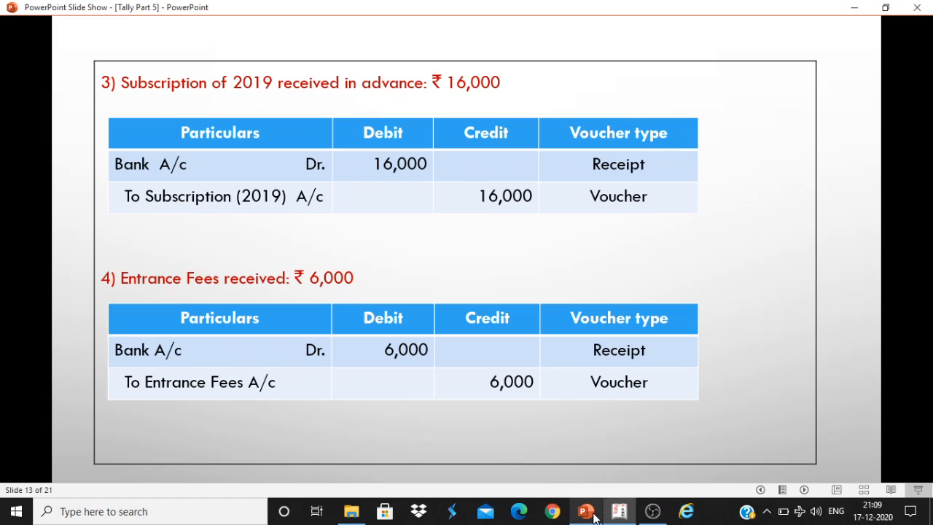
Step: Check the fourth transaction in PowerPoint and start its Tally receipt with account Bank A/c and particulars Entrance Fees A/c
{"action": "left_click", "coordinate": [585, 511]}
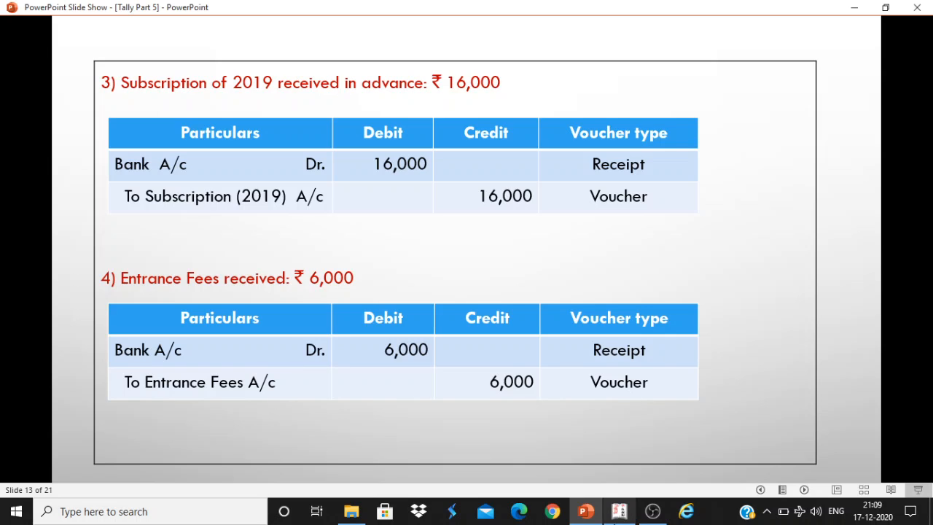
{"action": "left_click", "coordinate": [620, 512]}
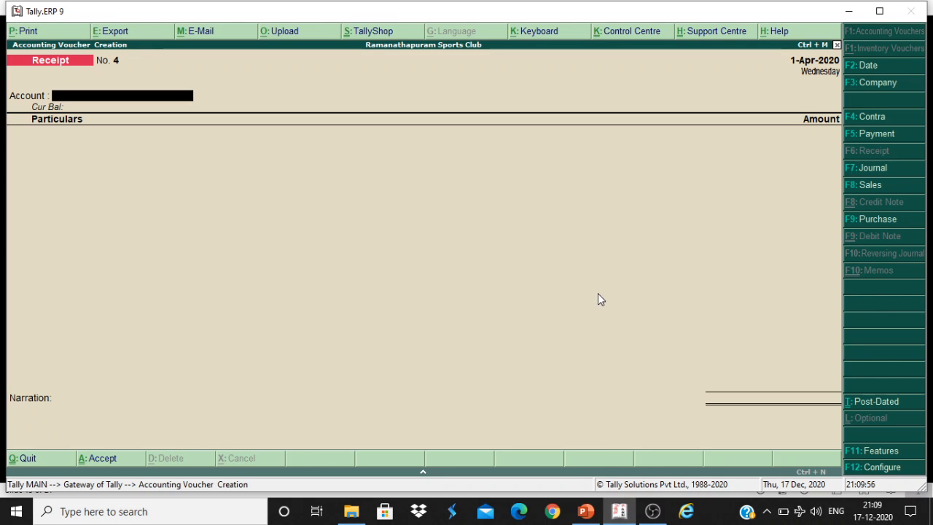
{"action": "type", "text": "B"}
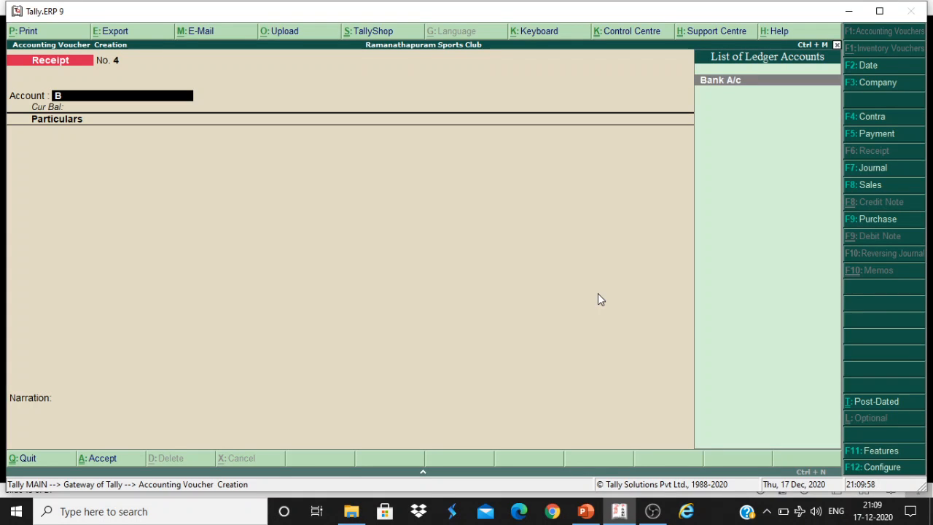
{"action": "key", "text": "Return"}
{"action": "type", "text": "Entran"}
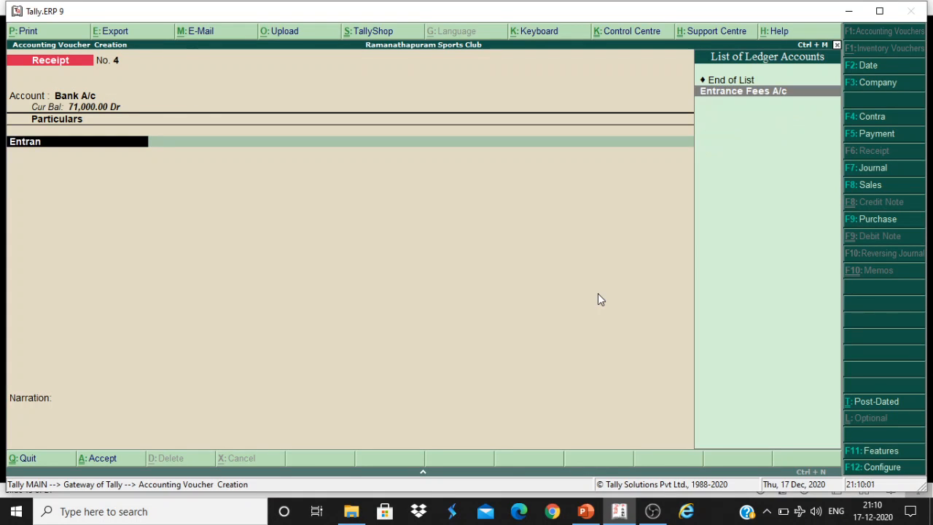
{"action": "key", "text": "Return"}
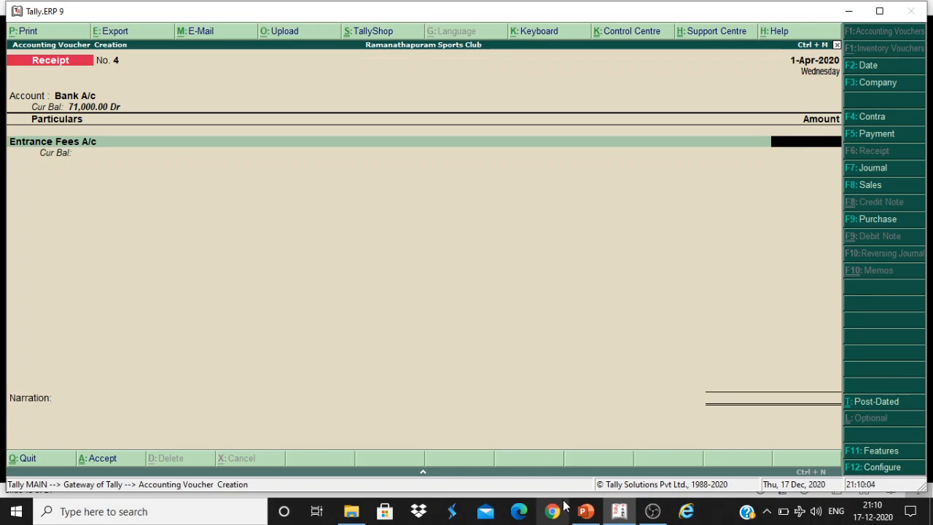
Step: Verify the entrance fees amount in PowerPoint, enter 6,000 in Tally and save the receipt with the default Cheque/DD bank allocation
{"action": "left_click", "coordinate": [586, 511]}
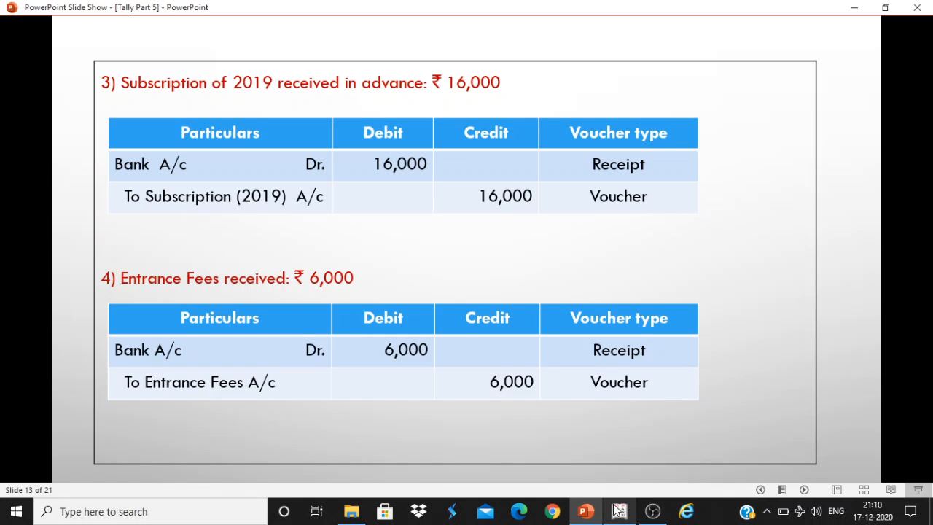
{"action": "left_click", "coordinate": [613, 512]}
{"action": "type", "text": "00"}
{"action": "key", "text": "Return"}
{"action": "key", "text": "Return"}
{"action": "key", "text": "Return"}
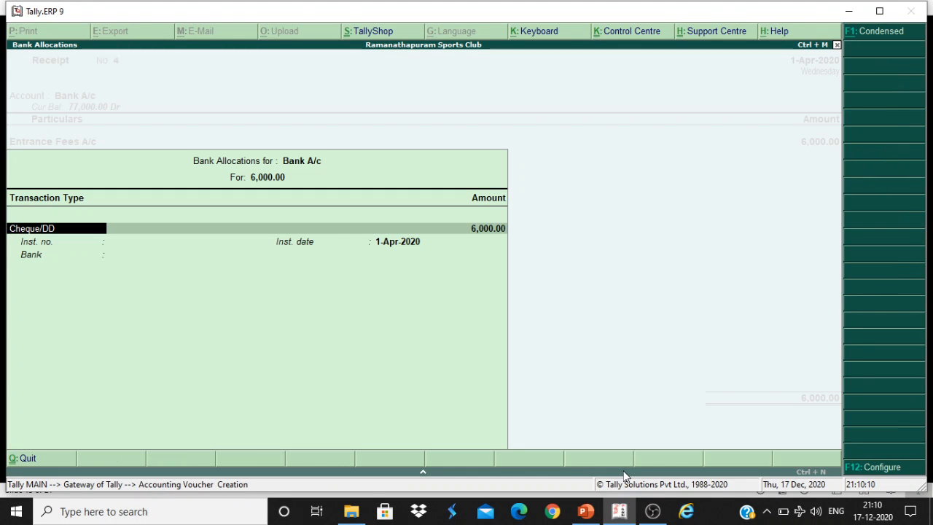
{"action": "key", "text": "Return"}
{"action": "key", "text": "Return"}
{"action": "key", "text": "Return"}
{"action": "key", "text": "Return"}
{"action": "key", "text": "Return"}
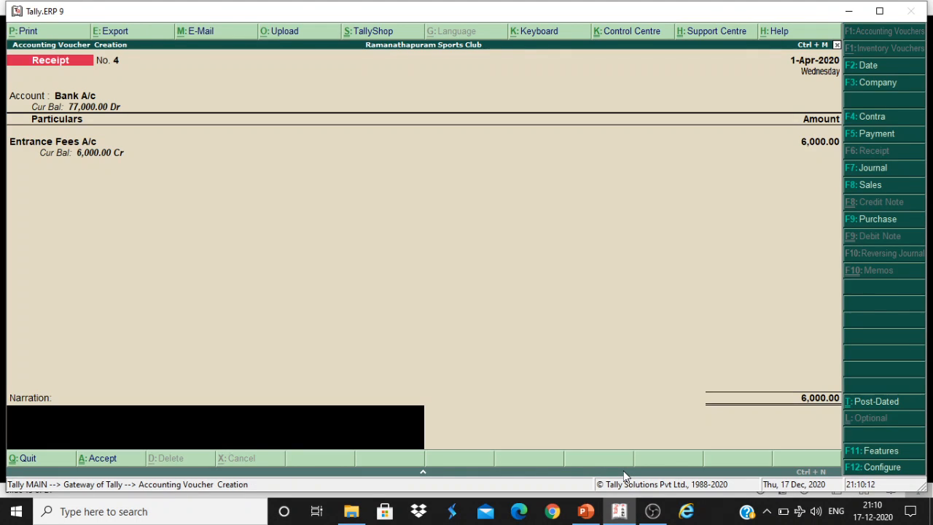
{"action": "key", "text": "Return"}
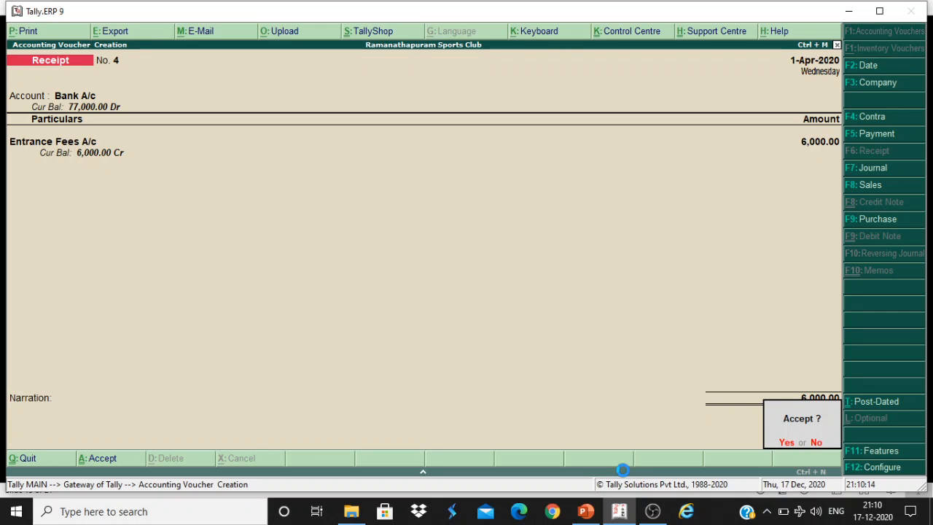
{"action": "key", "text": "Return"}
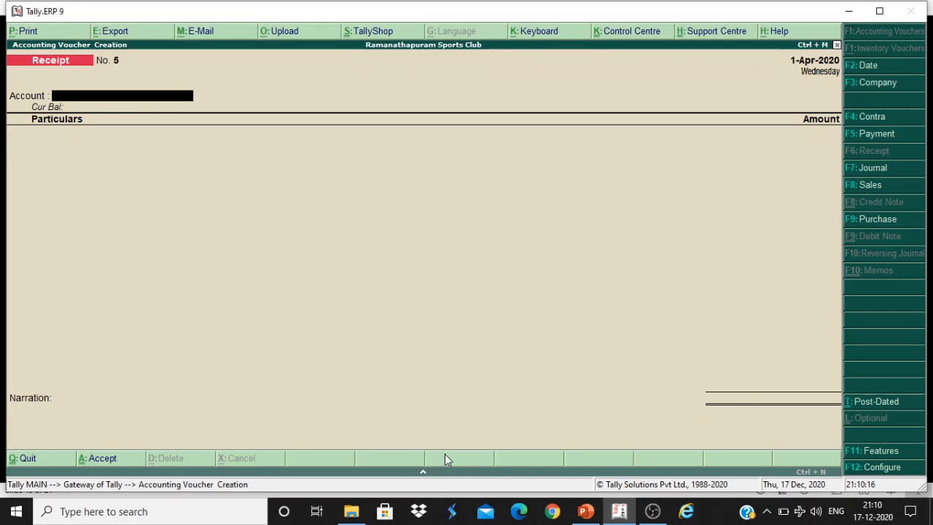
Step: Advance PowerPoint to the fifth transaction and start its Tally receipt with account Bank A/c and particulars General Donations A/c
{"action": "left_click", "coordinate": [586, 511]}
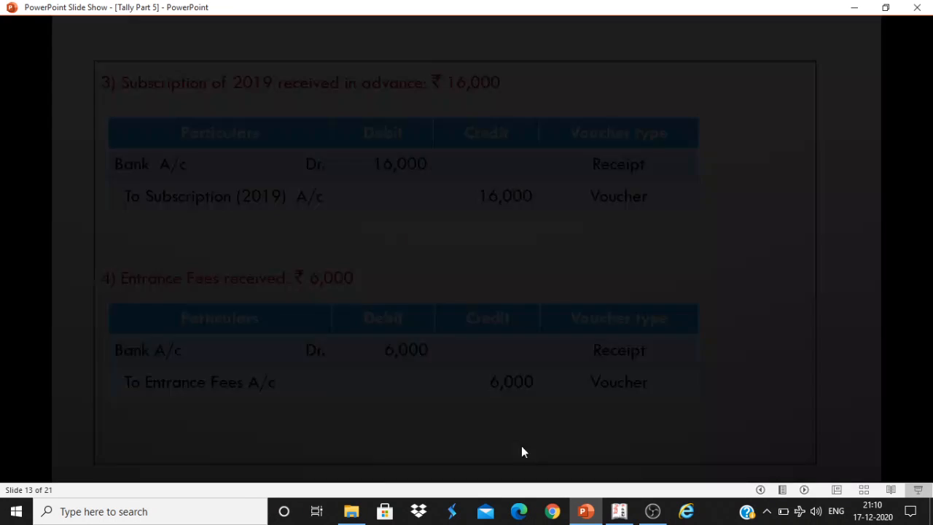
{"action": "left_click", "coordinate": [521, 448]}
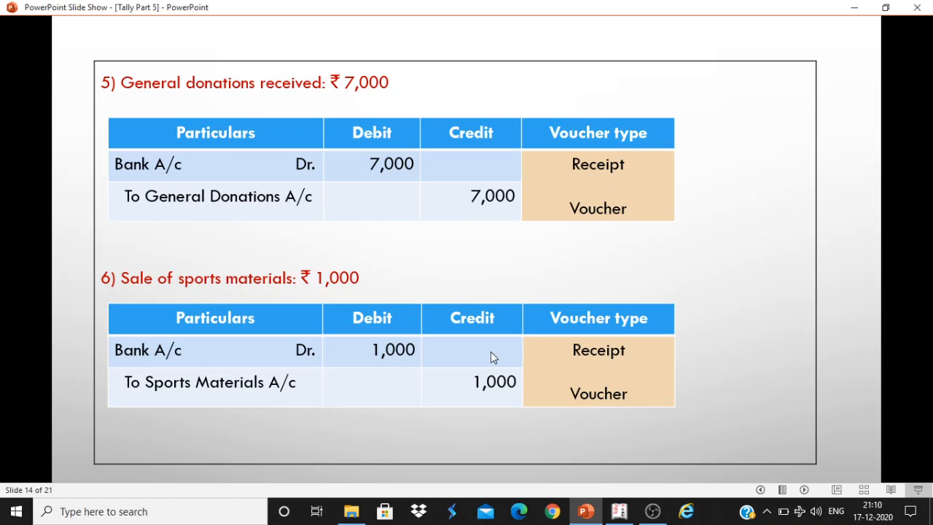
{"action": "left_click", "coordinate": [618, 511]}
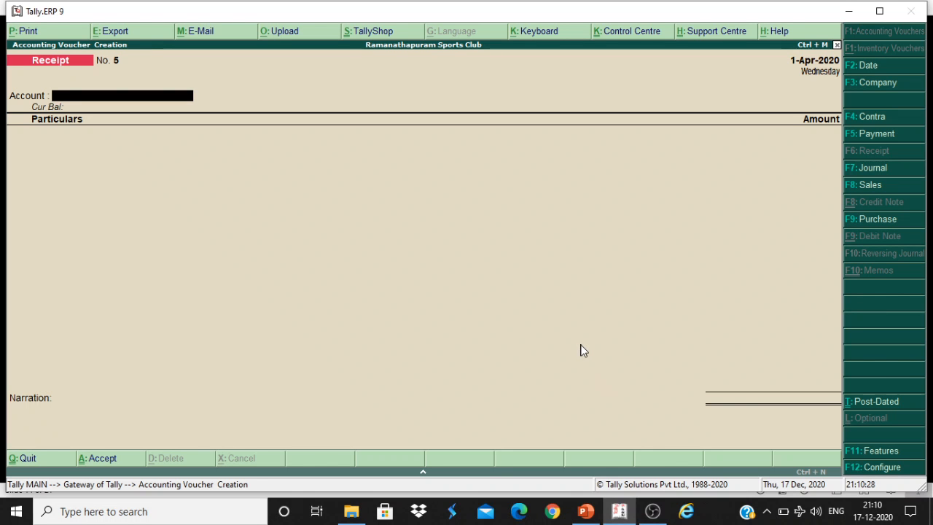
{"action": "type", "text": "B"}
{"action": "key", "text": "Return"}
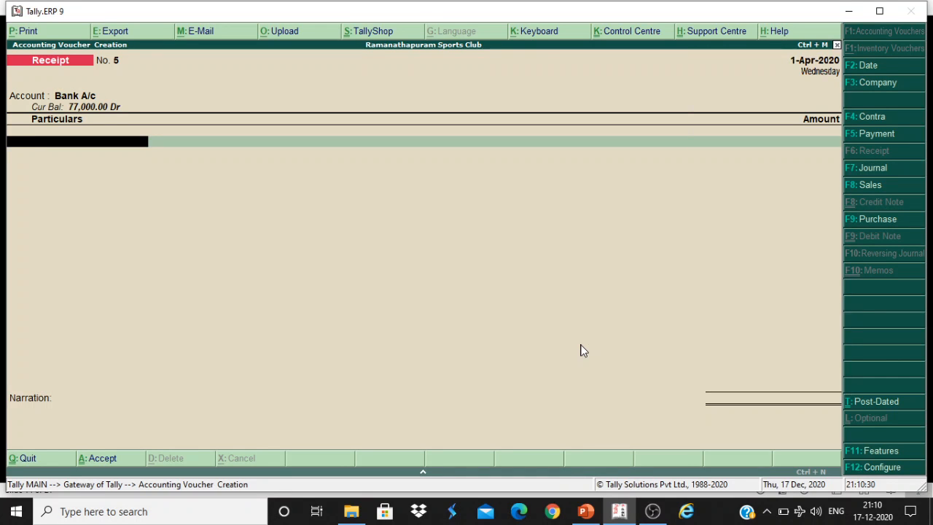
{"action": "type", "text": "Gen"}
{"action": "key", "text": "Return"}
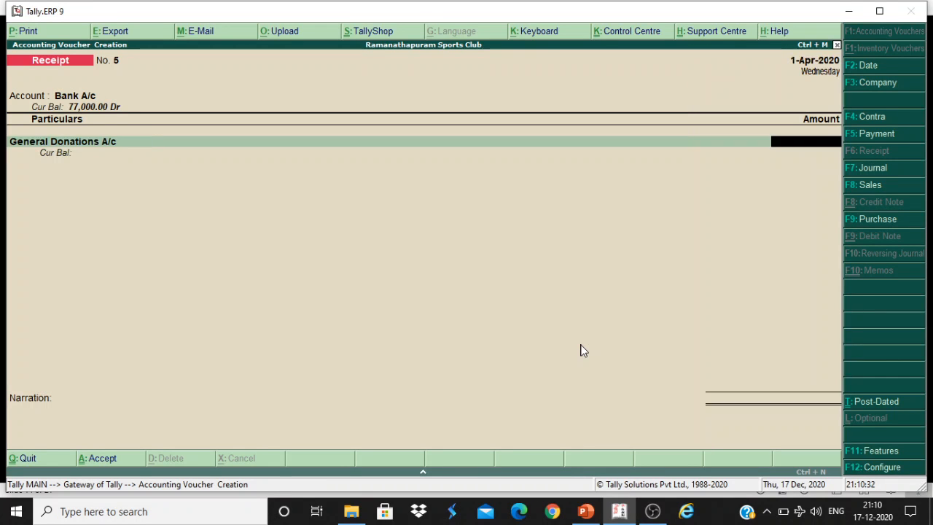
Step: Verify the general donations amount in PowerPoint, enter 7,000 in Tally and save the receipt with the default Cheque/DD bank allocation
{"action": "left_click", "coordinate": [587, 511]}
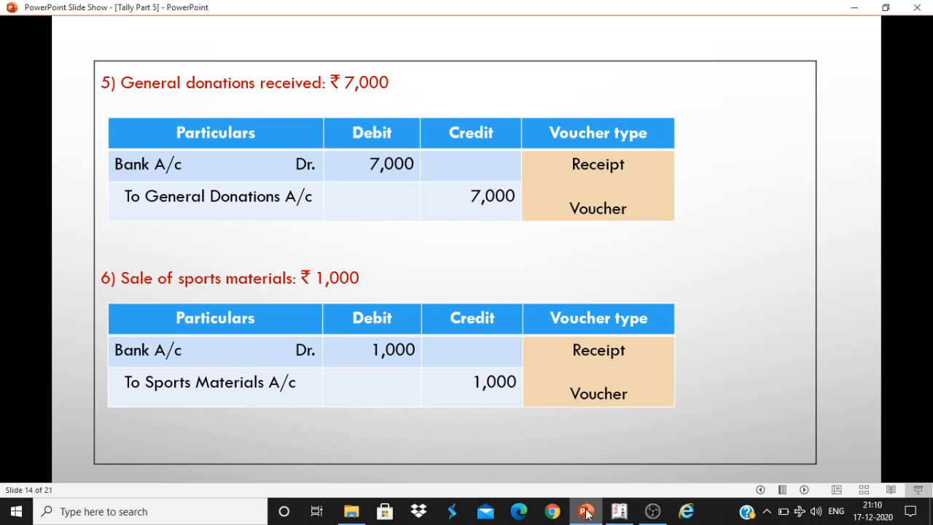
{"action": "left_click", "coordinate": [628, 504]}
{"action": "type", "text": "7000"}
{"action": "key", "text": "Return"}
{"action": "key", "text": "Return"}
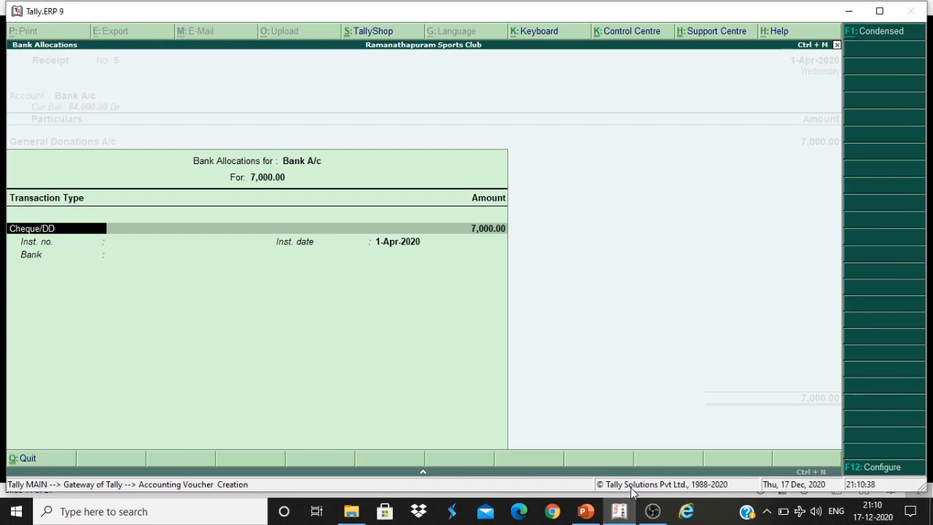
{"action": "key", "text": "Return"}
{"action": "key", "text": "Return"}
{"action": "key", "text": "Return"}
{"action": "key", "text": "Return"}
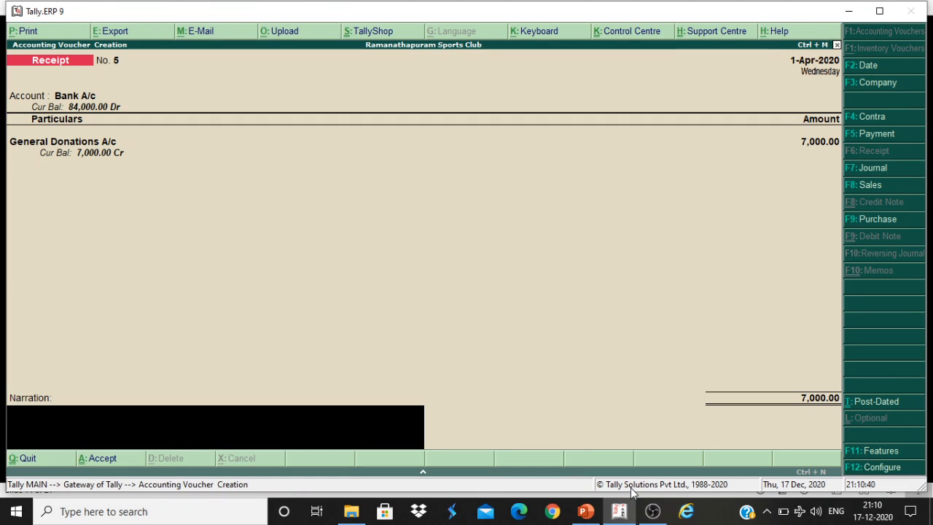
{"action": "key", "text": "Return"}
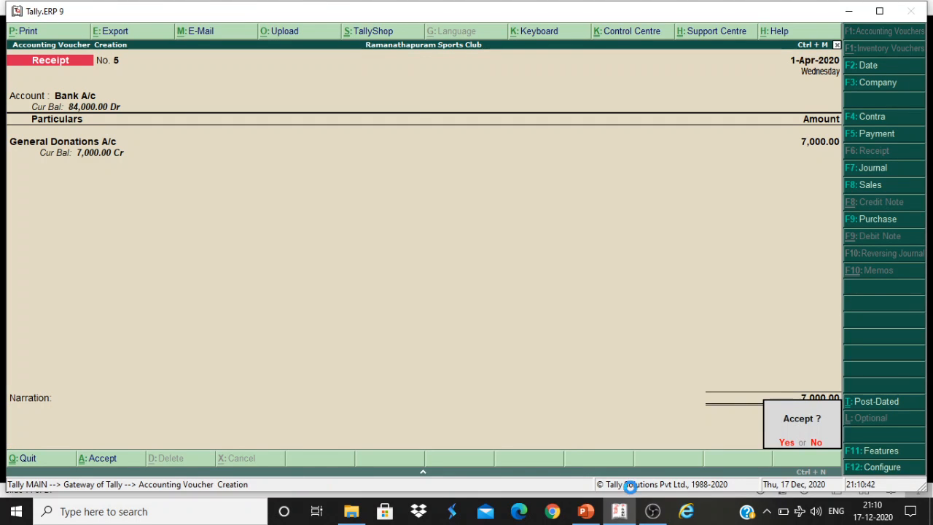
{"action": "key", "text": "Return"}
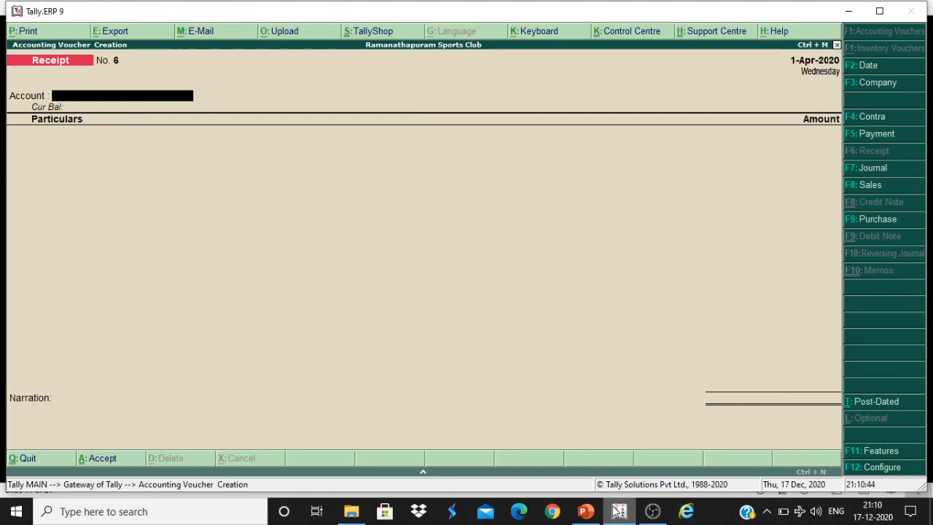
Step: Check the sixth transaction in PowerPoint and start its Tally receipt with account Bank A/c and particulars Old Sports Materials A/c
{"action": "left_click", "coordinate": [585, 511]}
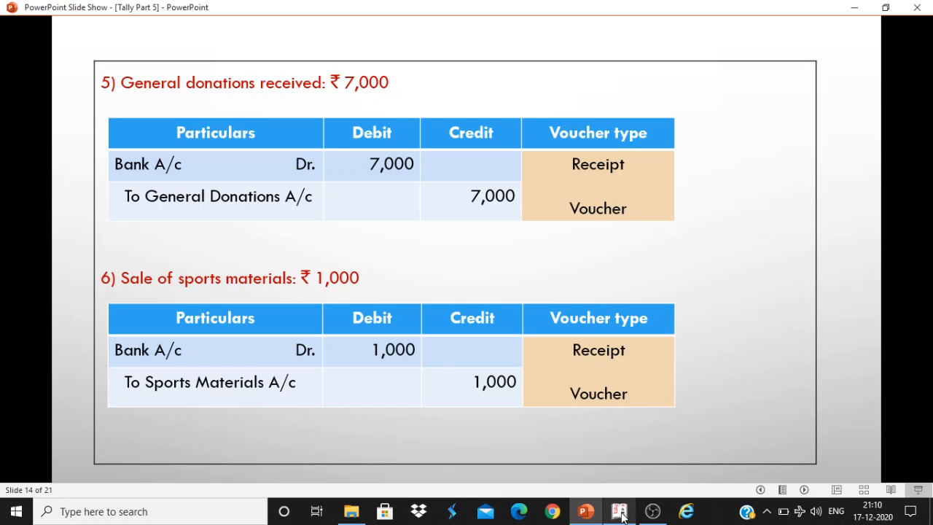
{"action": "mouse_move", "coordinate": [622, 515]}
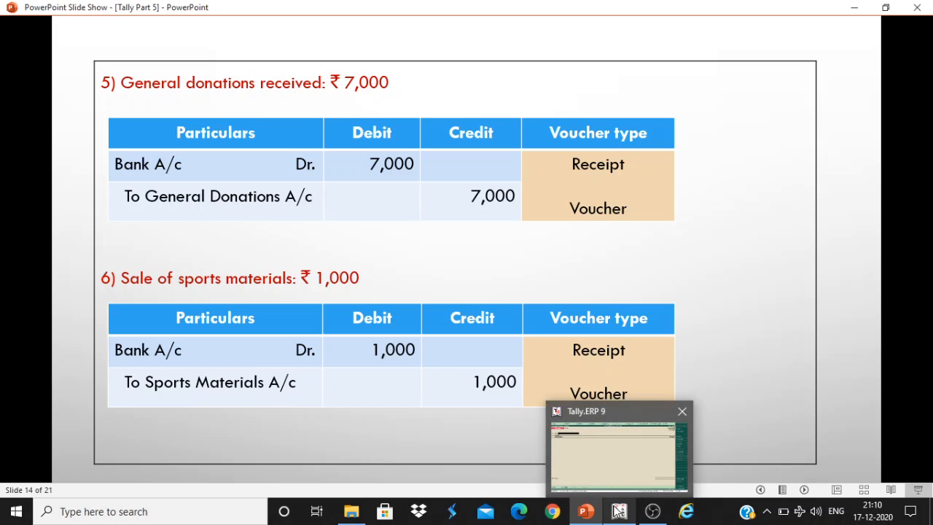
{"action": "left_click", "coordinate": [618, 510]}
{"action": "type", "text": "Bank"}
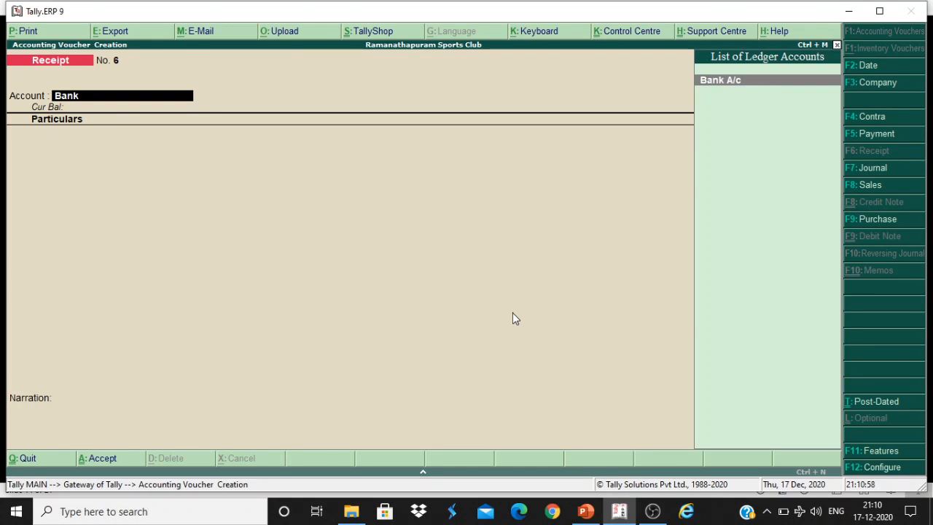
{"action": "key", "text": "Return"}
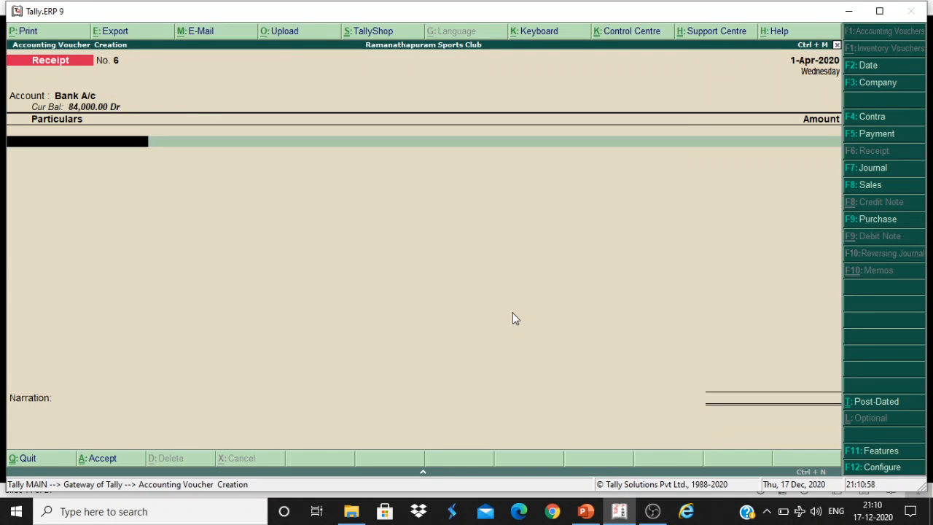
{"action": "type", "text": "O"}
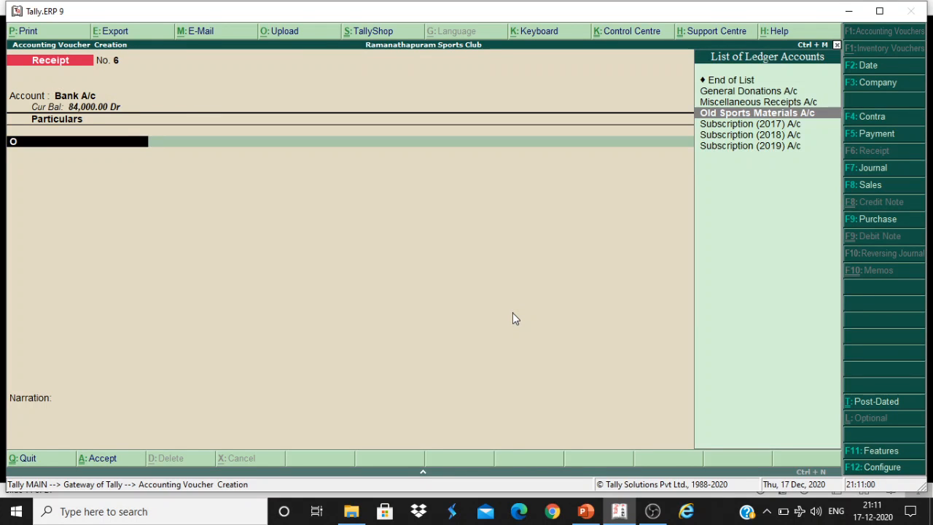
{"action": "key", "text": "Return"}
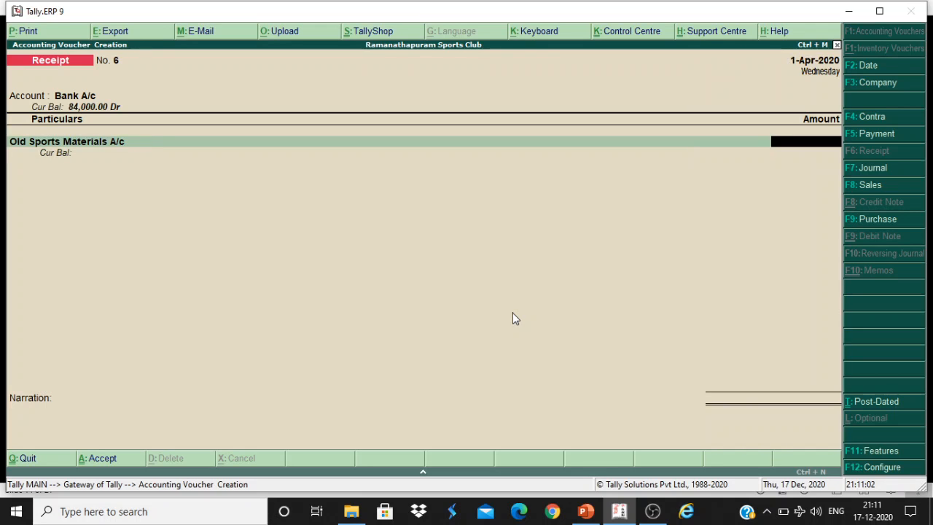
Step: Verify the sports materials sale amount in PowerPoint, enter 1,000 in Tally and save the receipt with the default Cheque/DD bank allocation
{"action": "left_click", "coordinate": [585, 511]}
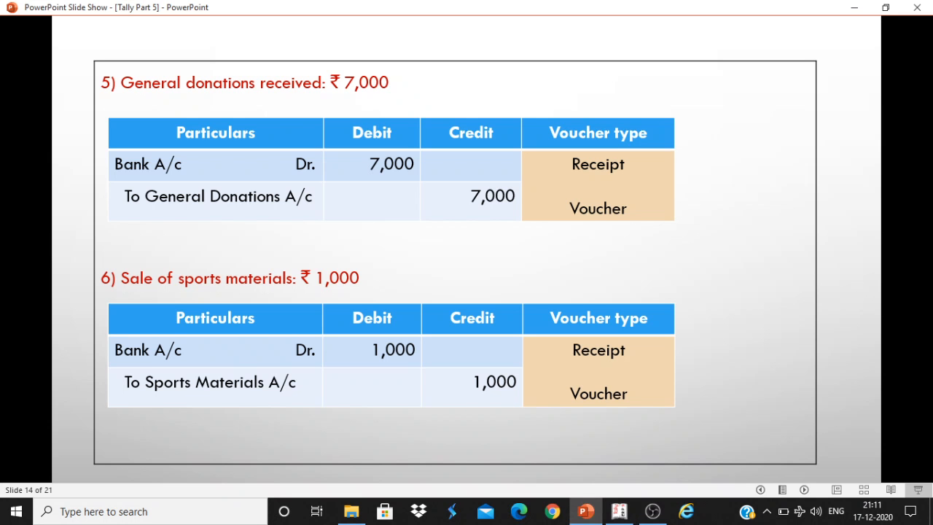
{"action": "left_click", "coordinate": [625, 509]}
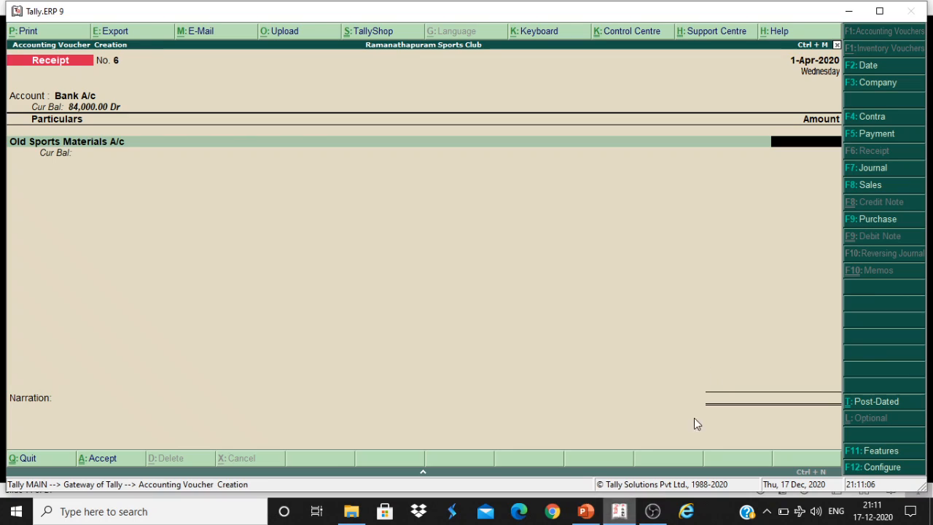
{"action": "type", "text": "1,000"}
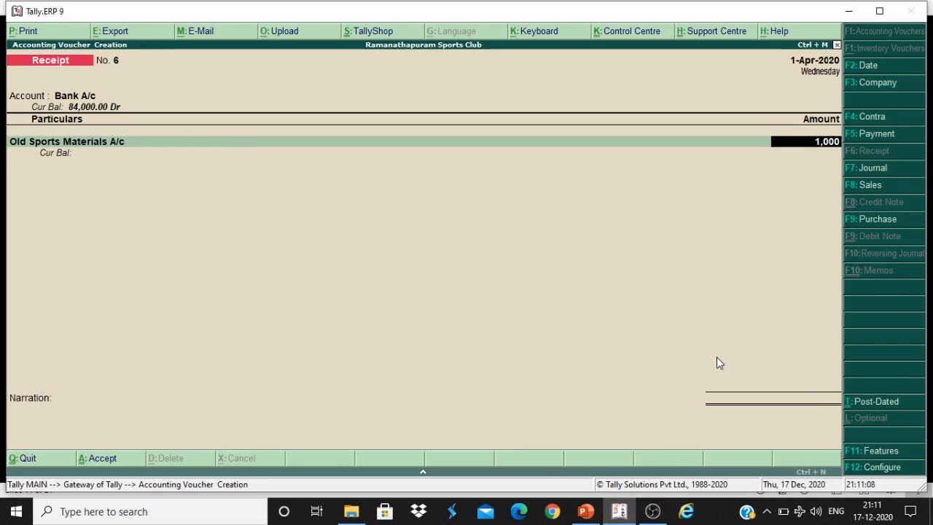
{"action": "key", "text": "Return"}
{"action": "key", "text": "Return"}
{"action": "key", "text": "Return"}
{"action": "key", "text": "Return"}
{"action": "key", "text": "Return"}
{"action": "key", "text": "Return"}
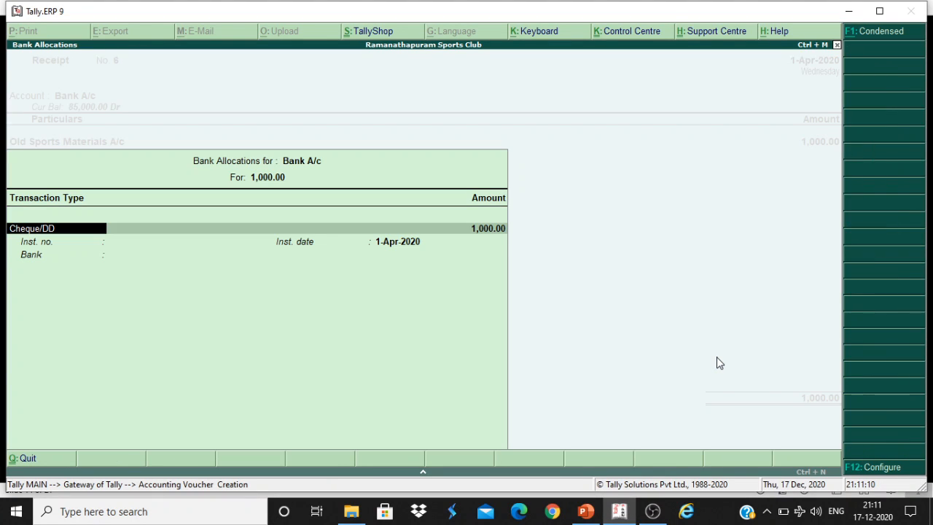
{"action": "key", "text": "Return"}
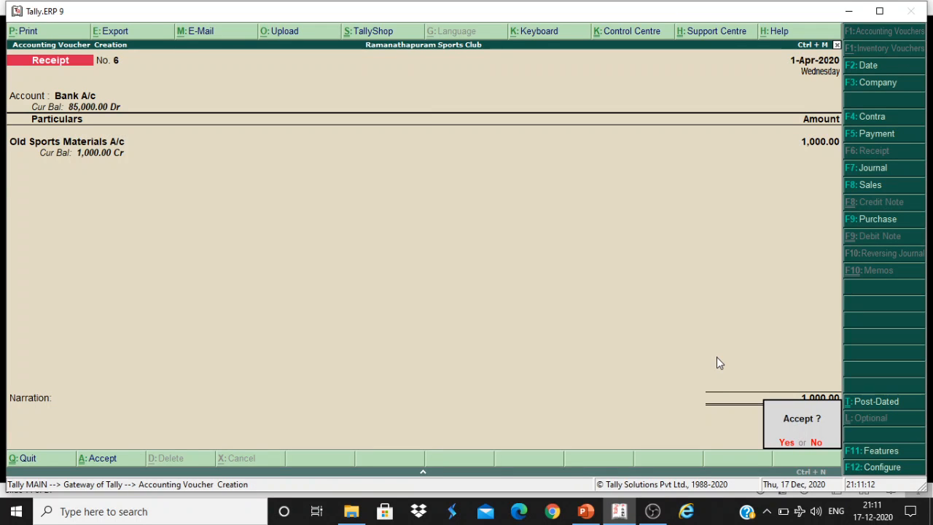
{"action": "key", "text": "Return"}
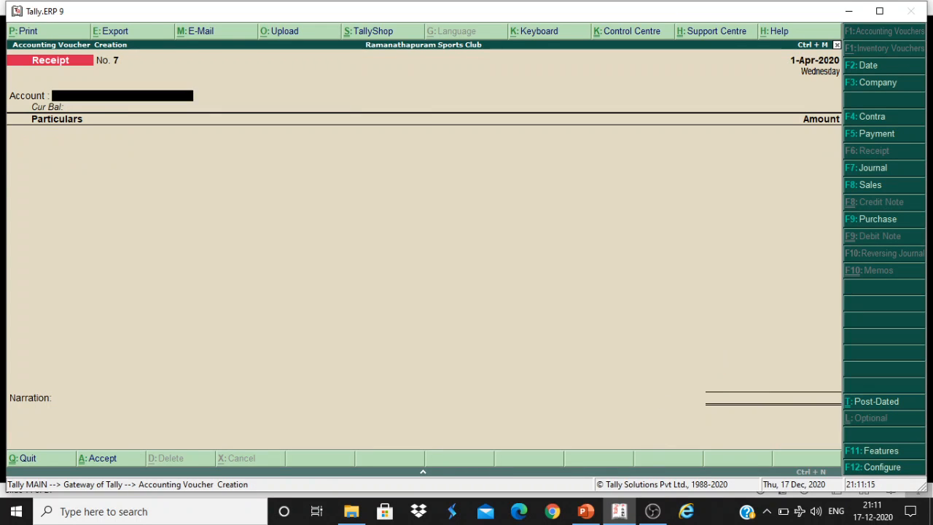
Step: Advance PowerPoint to the seventh transaction and start its Tally receipt with account Bank A/c and particulars Miscellaneous Receipts A/c
{"action": "left_click", "coordinate": [585, 511]}
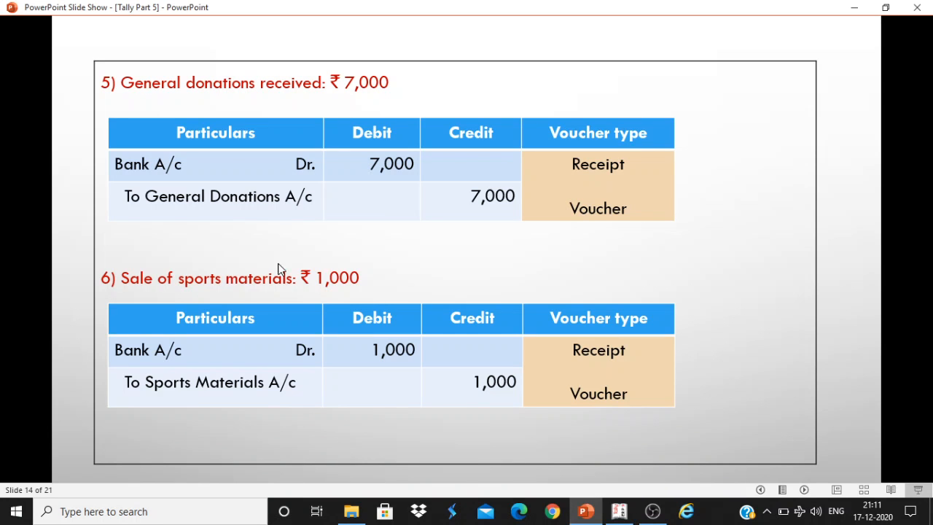
{"action": "left_click", "coordinate": [598, 464]}
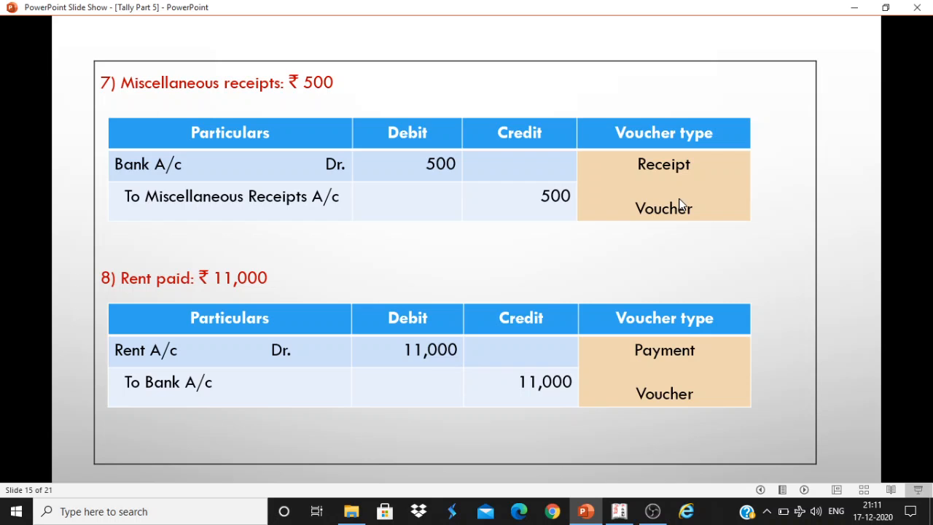
{"action": "left_click", "coordinate": [618, 511]}
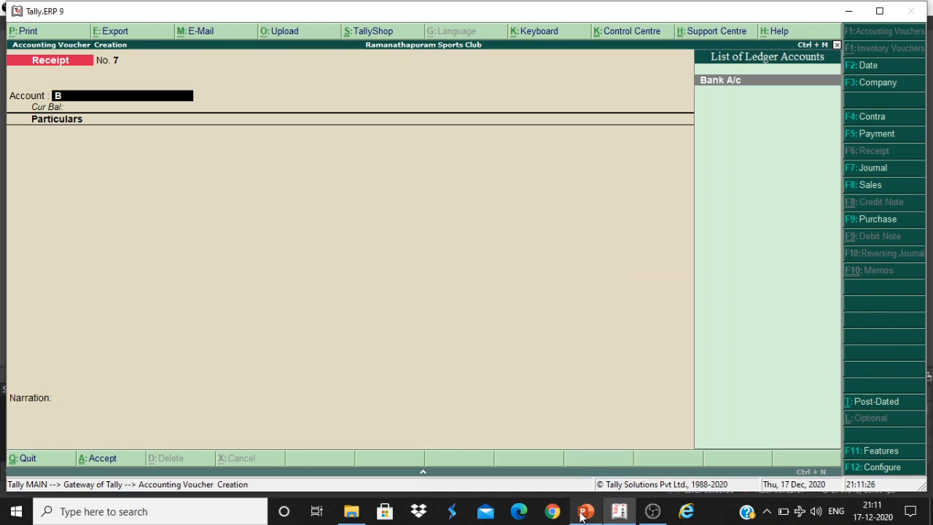
{"action": "key", "text": "Return"}
{"action": "type", "text": "M"}
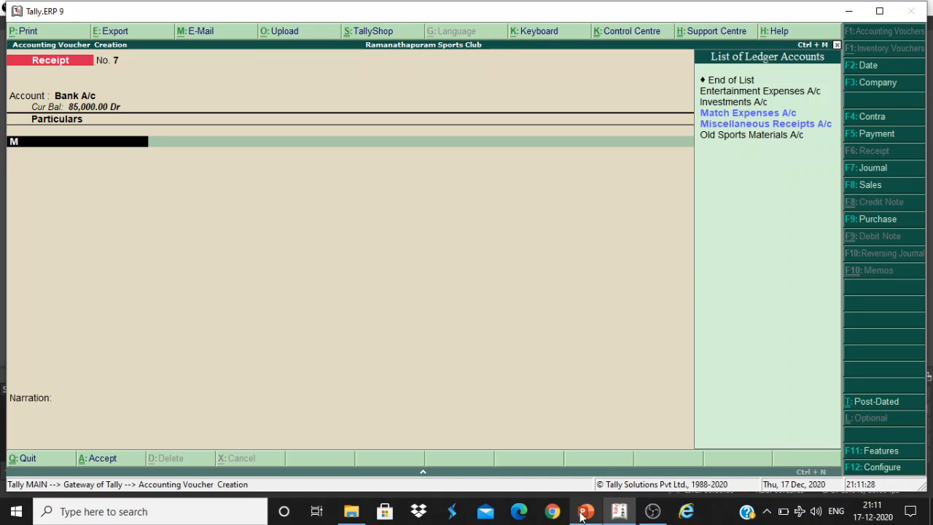
{"action": "type", "text": "i"}
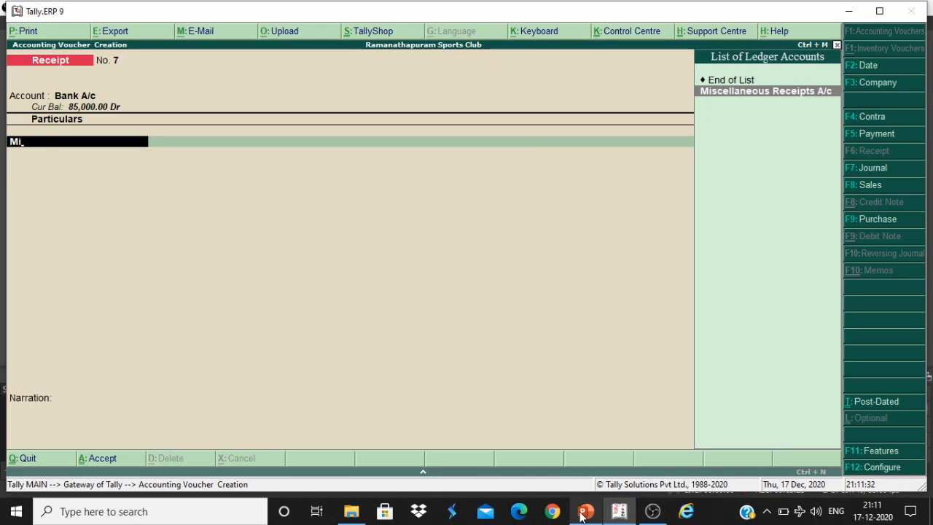
{"action": "type", "text": "s"}
{"action": "key", "text": "Return"}
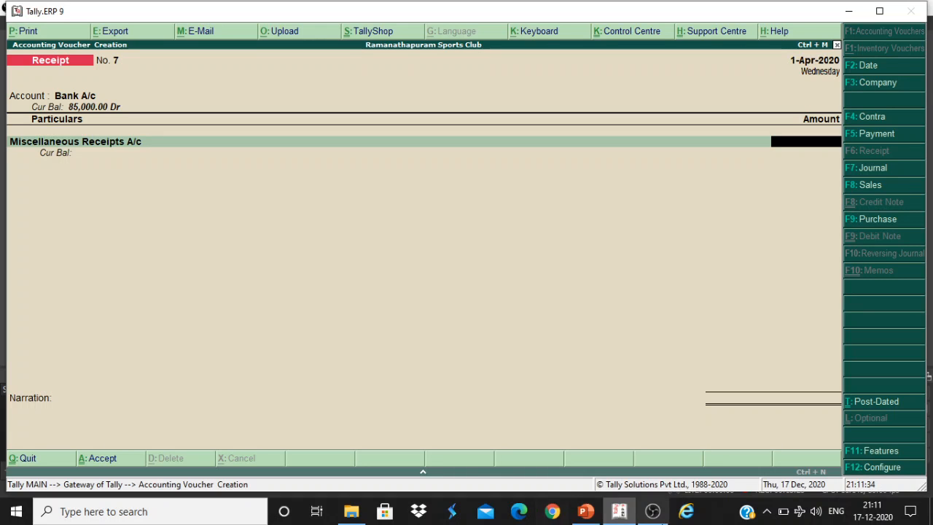
Step: Verify the miscellaneous receipts amount in PowerPoint, enter 500 in Tally and save the receipt with the default bank allocation
{"action": "left_click", "coordinate": [585, 511]}
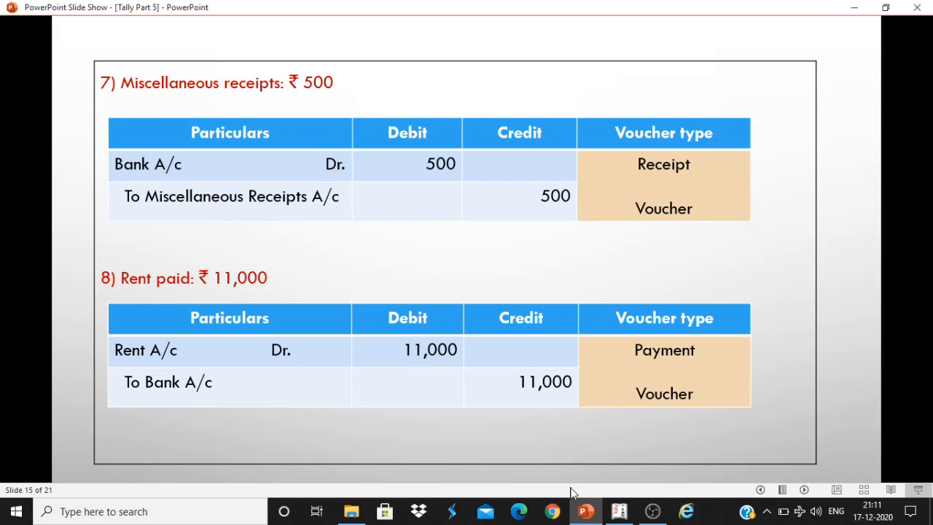
{"action": "left_click", "coordinate": [619, 512]}
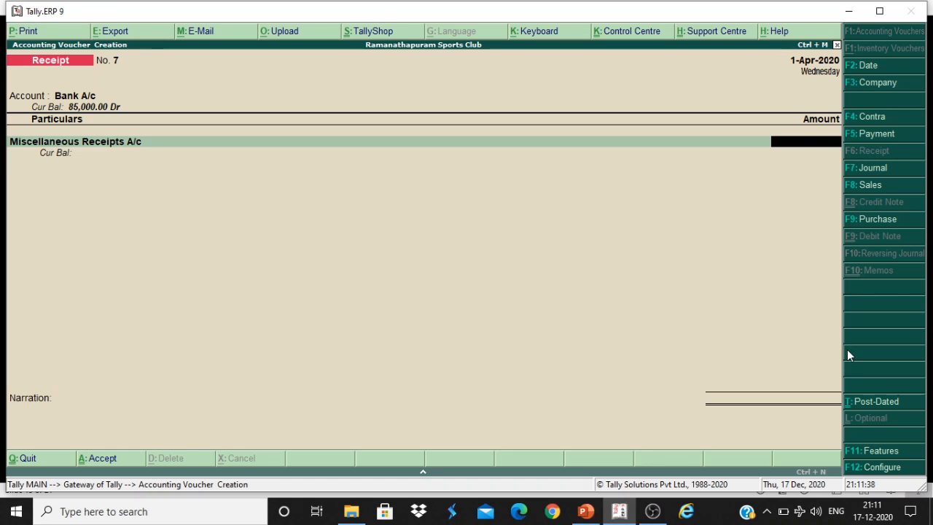
{"action": "type", "text": "500"}
{"action": "key", "text": "Return"}
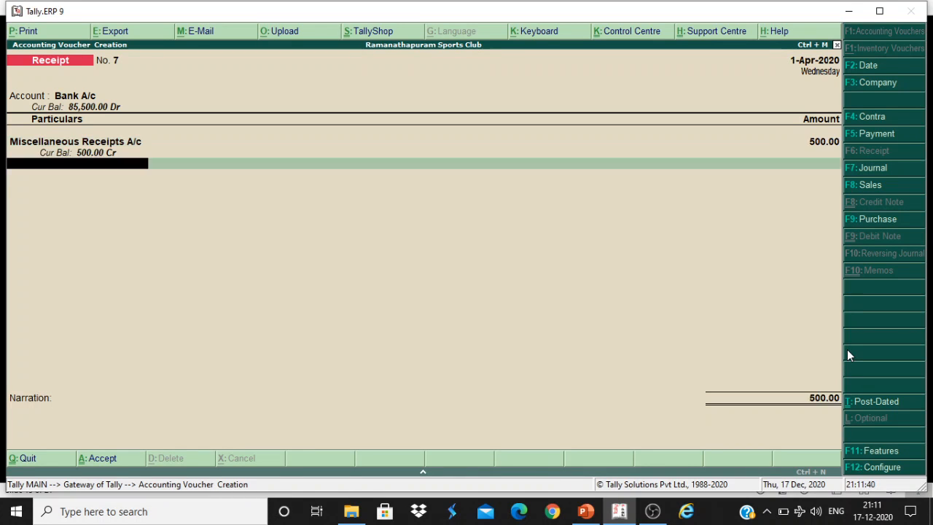
{"action": "key", "text": "Return"}
{"action": "key", "text": "Return"}
{"action": "key", "text": "Return"}
{"action": "key", "text": "Return"}
{"action": "key", "text": "Return"}
{"action": "key", "text": "Return"}
{"action": "key", "text": "Return"}
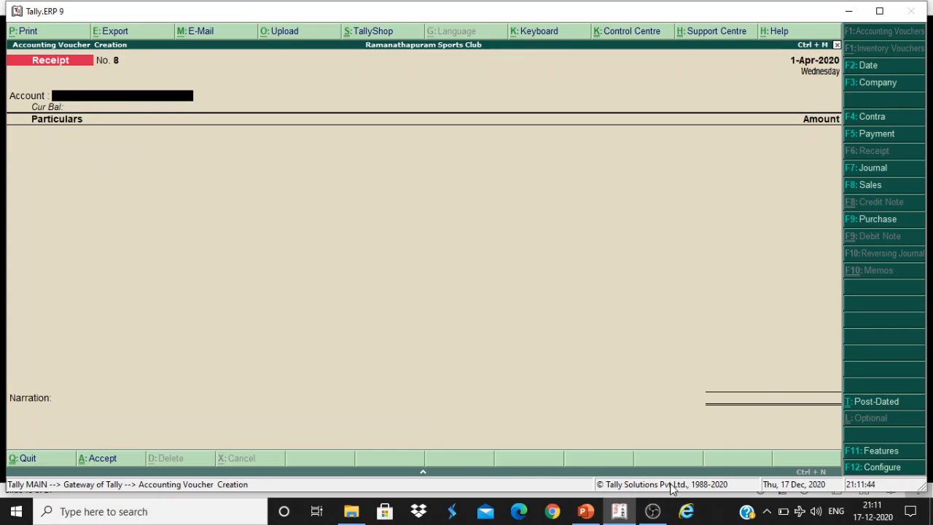
Step: Check the eighth transaction in PowerPoint and start a Tally payment voucher with account Bank A/c and particulars Rent A/c
{"action": "left_click", "coordinate": [593, 511]}
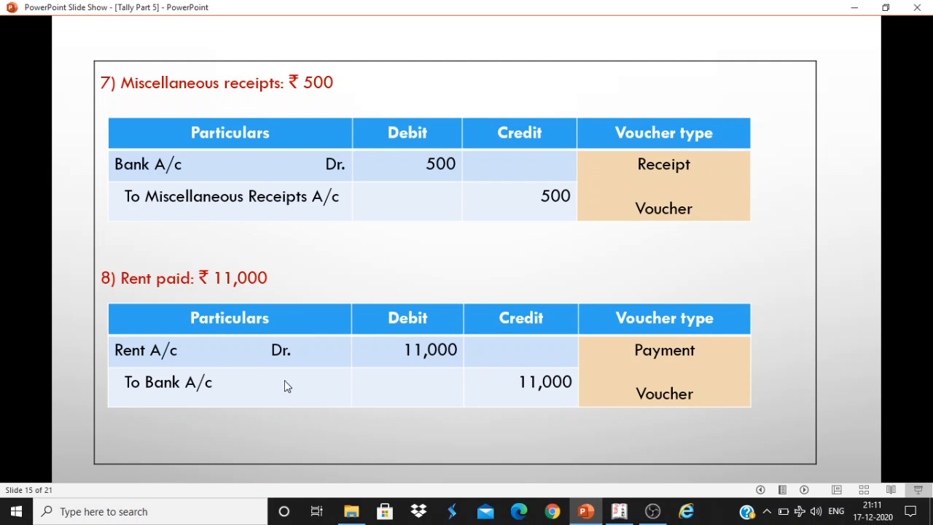
{"action": "left_click", "coordinate": [618, 512]}
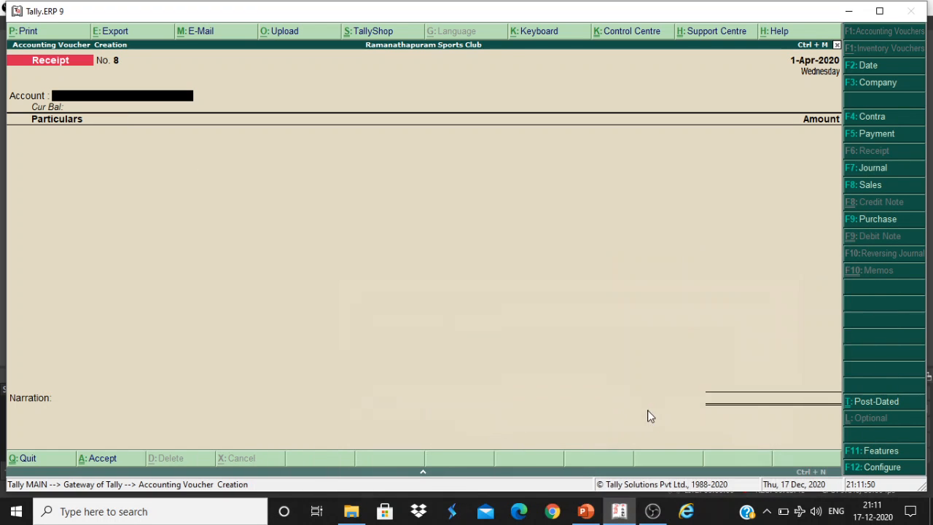
{"action": "left_click", "coordinate": [873, 134]}
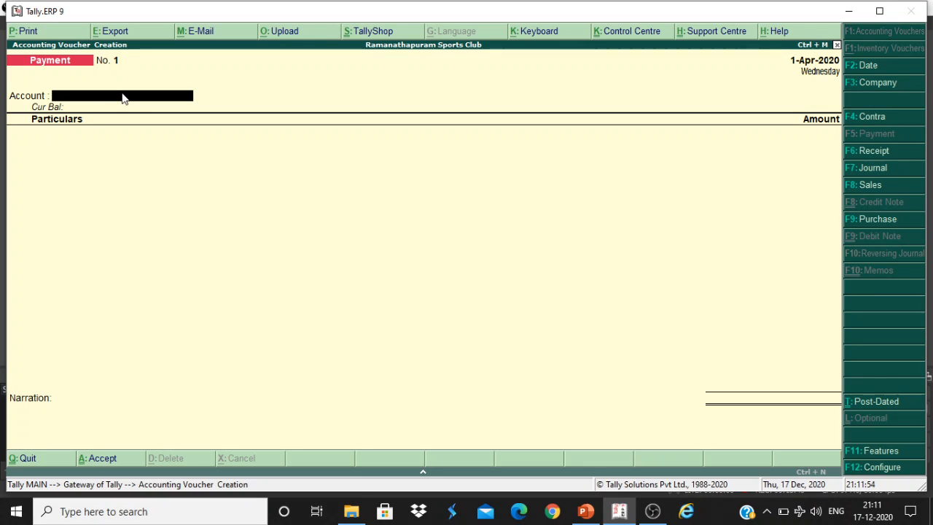
{"action": "type", "text": "b"}
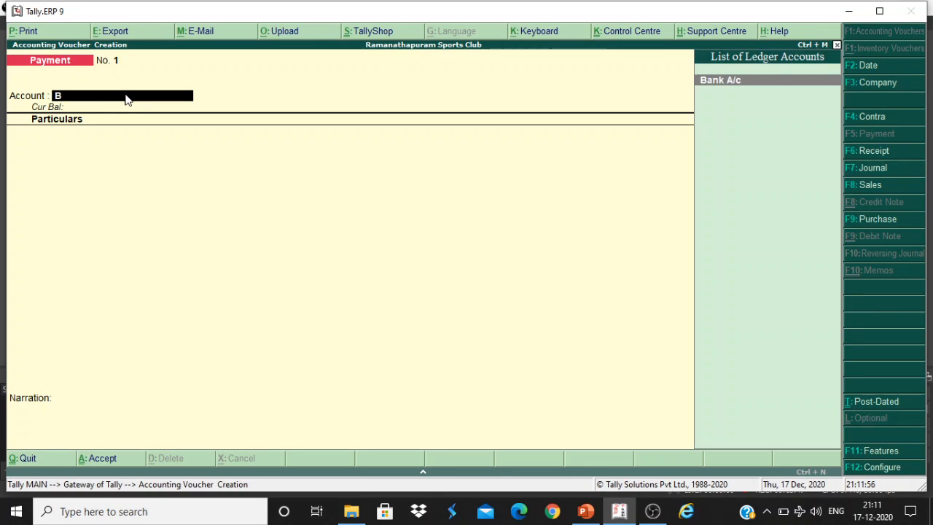
{"action": "key", "text": "Return"}
{"action": "type", "text": "Re"}
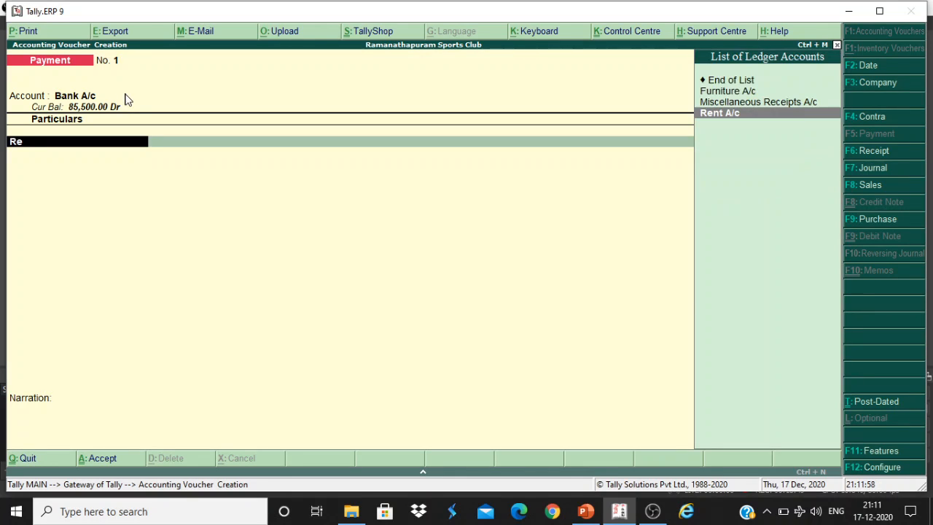
{"action": "key", "text": "Return"}
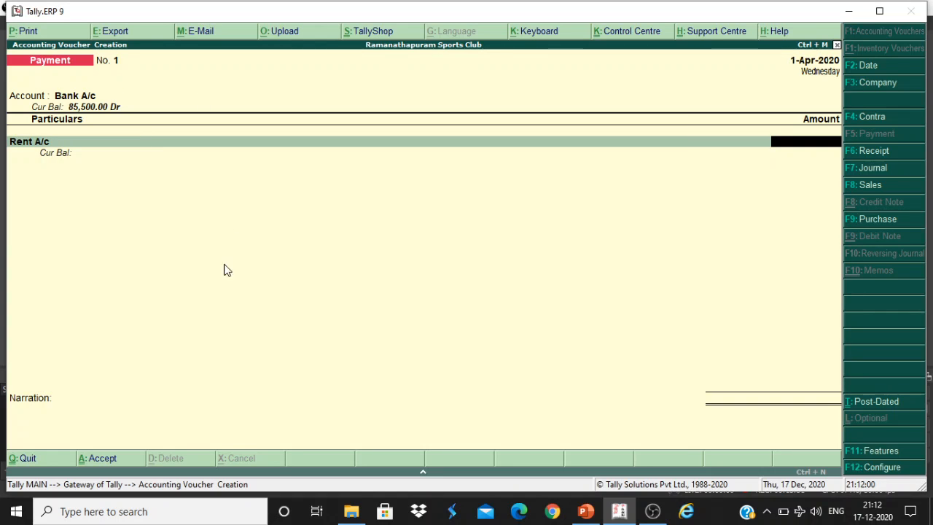
Step: Verify the rent amount in PowerPoint, enter 11,000 in Tally and save the payment with the default Cheque bank allocation
{"action": "left_click", "coordinate": [590, 512]}
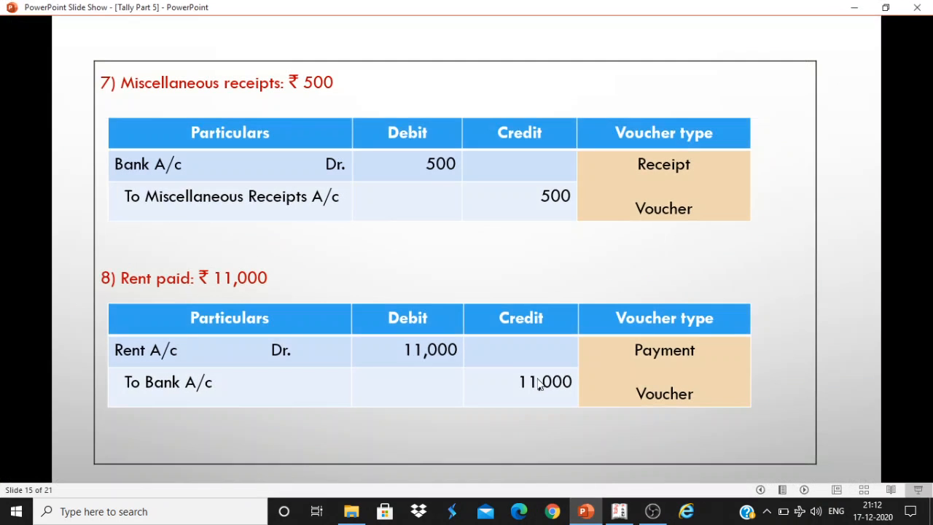
{"action": "left_click", "coordinate": [619, 512]}
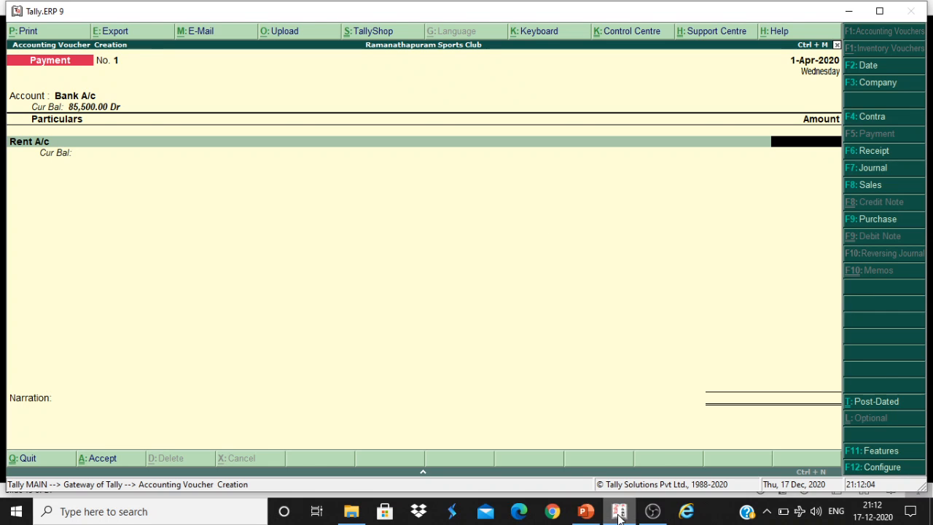
{"action": "type", "text": "000"}
{"action": "key", "text": "Return"}
{"action": "key", "text": "Return"}
{"action": "key", "text": "Return"}
{"action": "key", "text": "Return"}
{"action": "key", "text": "Return"}
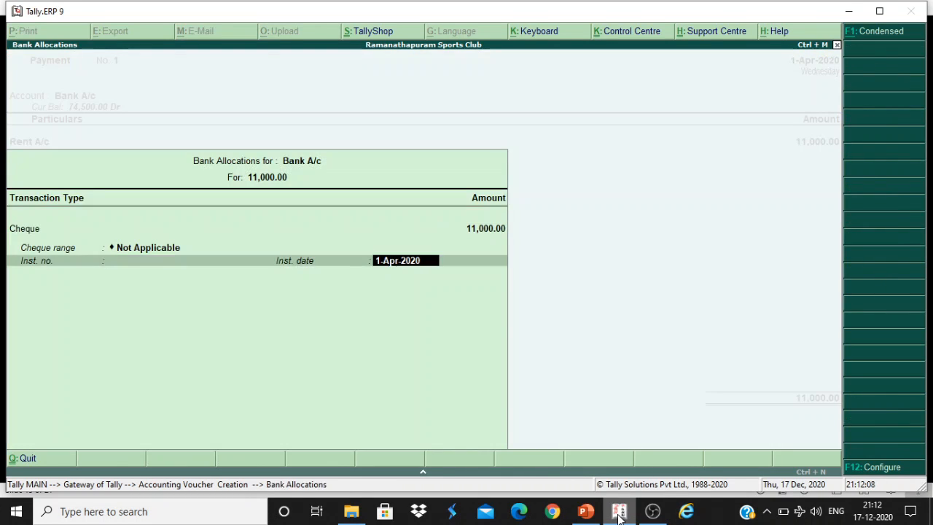
{"action": "key", "text": "Return"}
{"action": "key", "text": "Return"}
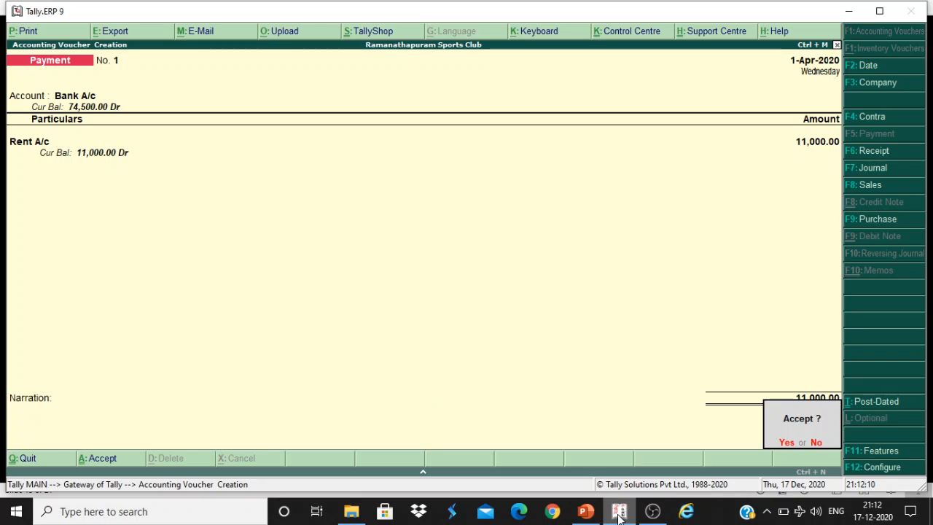
{"action": "key", "text": "Return"}
Step: Advance PowerPoint to the ninth transaction and start its Tally payment with account Bank A/c and particulars Entertainment Expenses A/c
{"action": "left_click", "coordinate": [586, 512]}
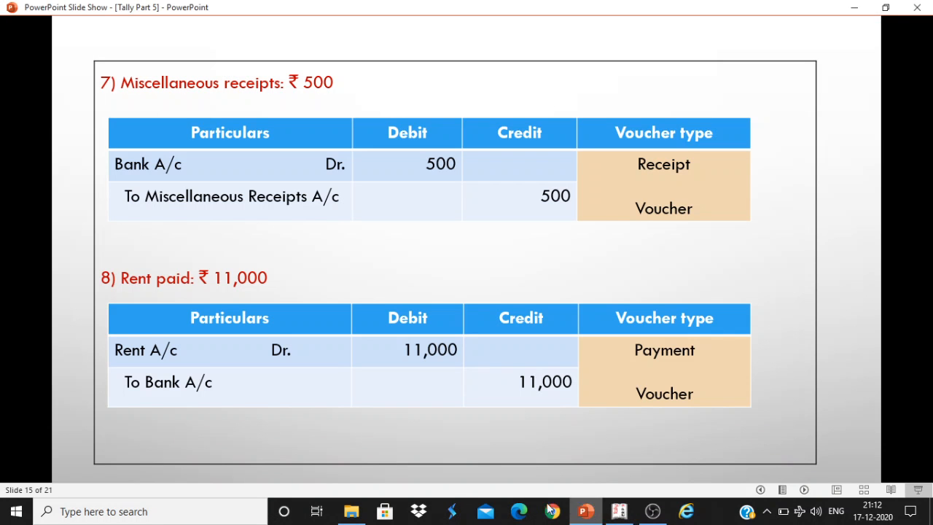
{"action": "left_click", "coordinate": [515, 423]}
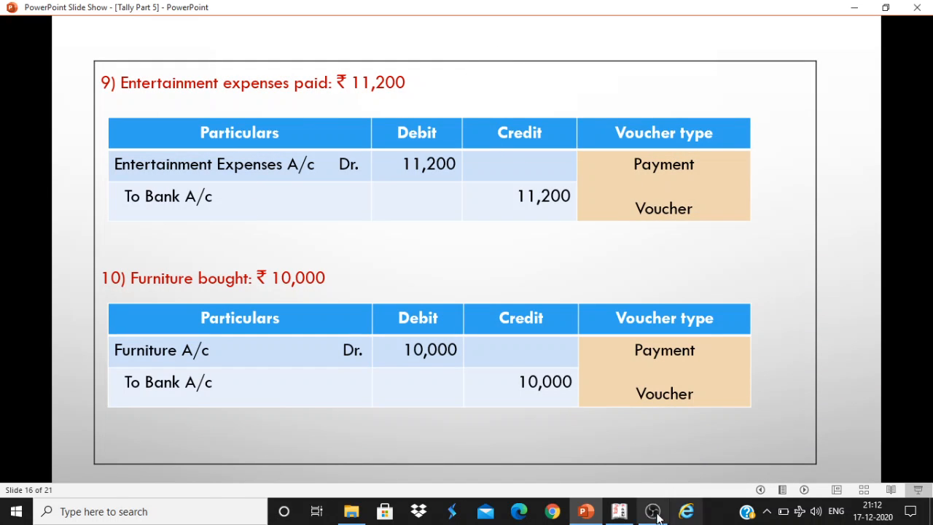
{"action": "left_click", "coordinate": [619, 511]}
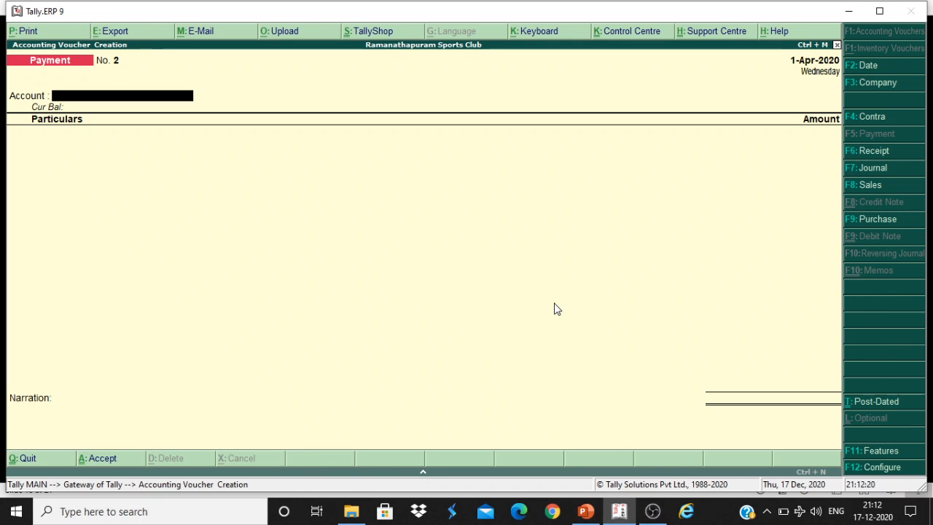
{"action": "type", "text": "Bank A/c"}
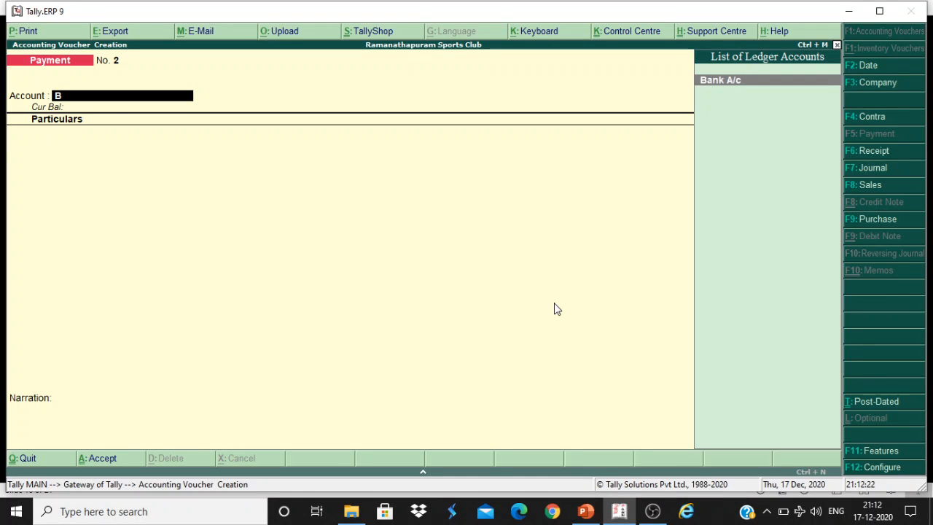
{"action": "key", "text": "Return"}
{"action": "type", "text": "Ente"}
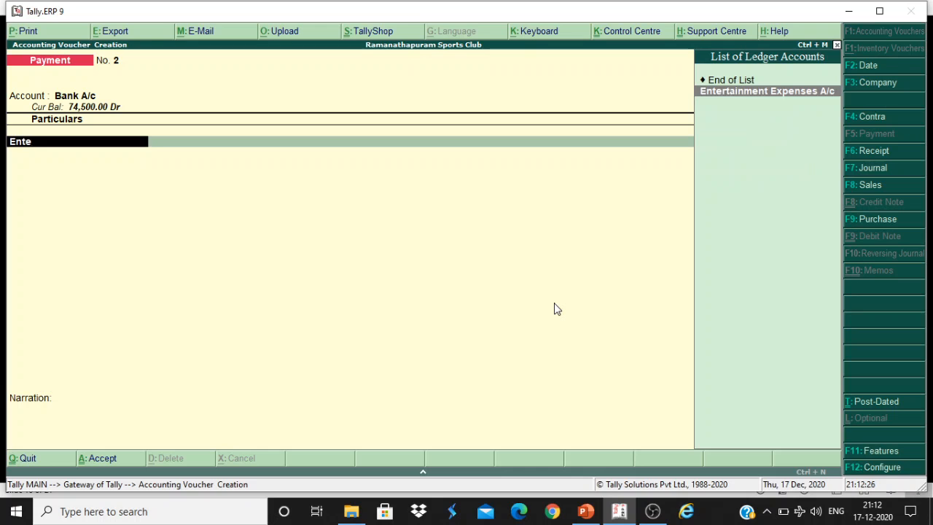
{"action": "key", "text": "Return"}
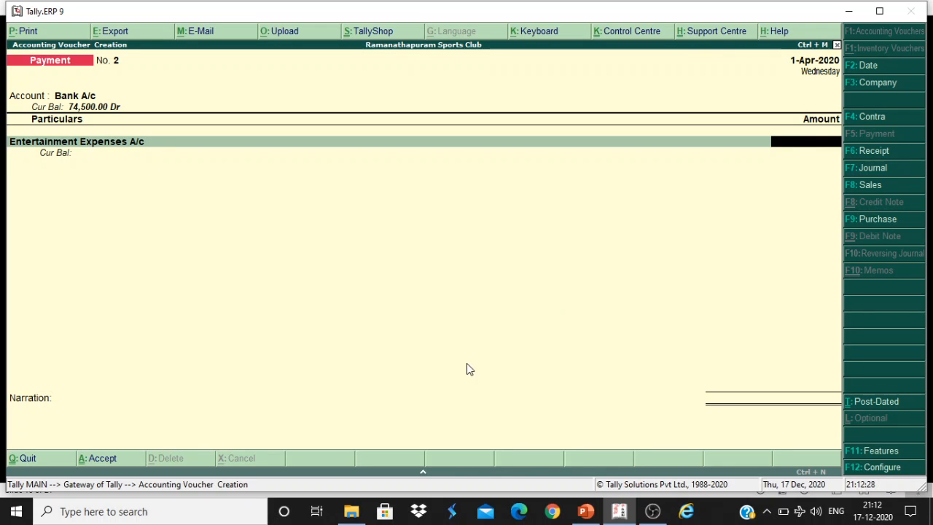
Step: Verify the entertainment expenses amount in PowerPoint, enter 11,200 in Tally and save the payment with the default bank allocation
{"action": "left_click", "coordinate": [586, 511]}
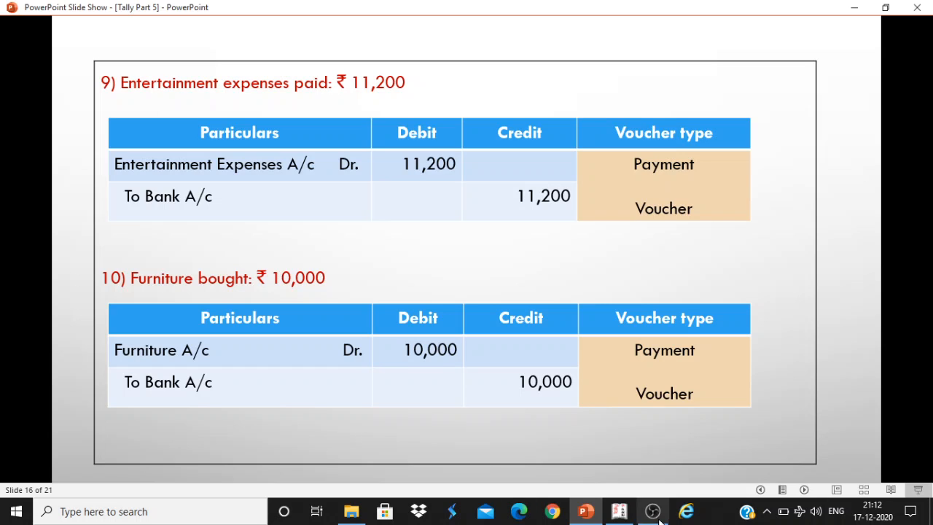
{"action": "left_click", "coordinate": [618, 510]}
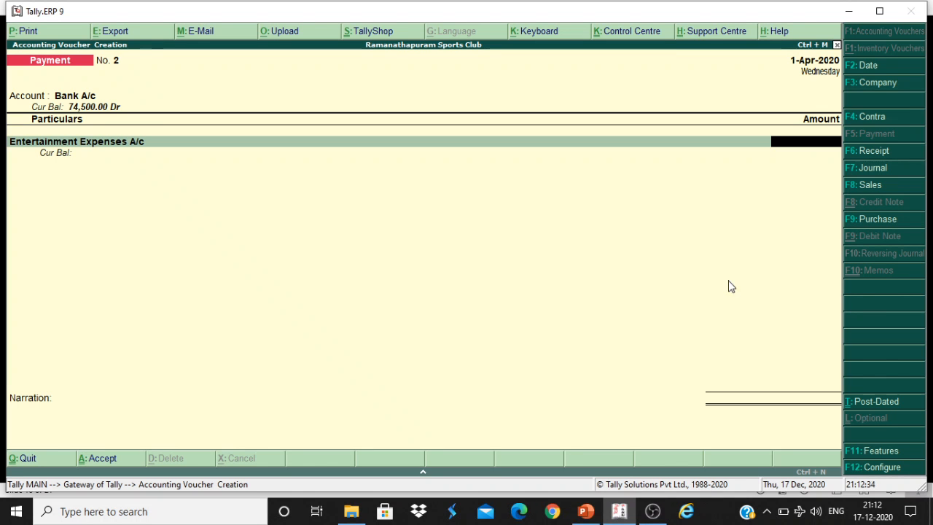
{"action": "type", "text": "200"}
{"action": "key", "text": "Return"}
{"action": "key", "text": "Return"}
{"action": "key", "text": "Return"}
{"action": "key", "text": "Return"}
{"action": "key", "text": "Return"}
{"action": "key", "text": "Return"}
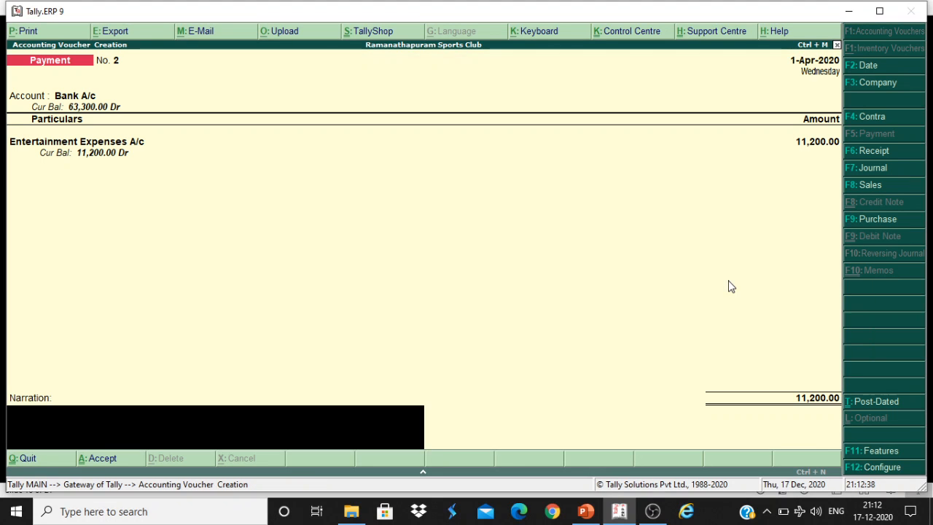
{"action": "key", "text": "Return"}
{"action": "key", "text": "Return"}
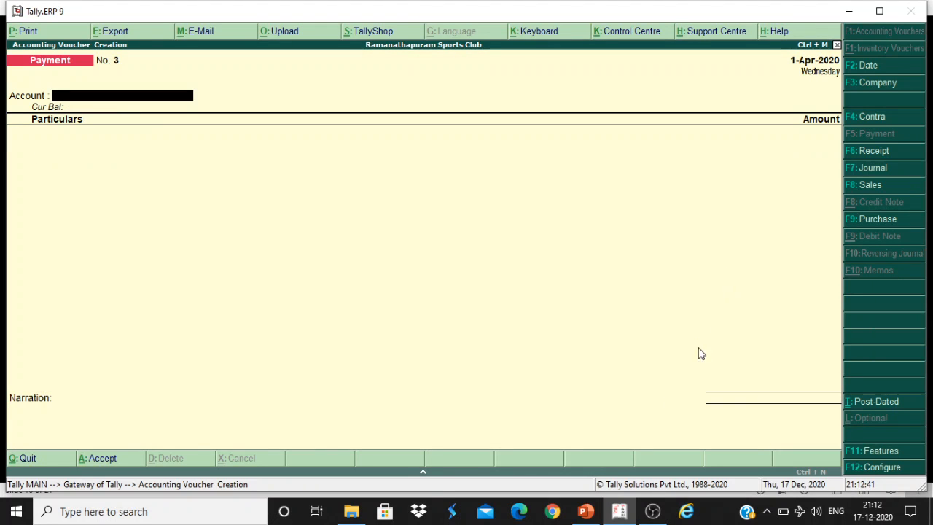
Step: Check the tenth transaction in PowerPoint and start its Tally payment with account Bank A/c and particulars Furniture A/c
{"action": "left_click", "coordinate": [587, 509]}
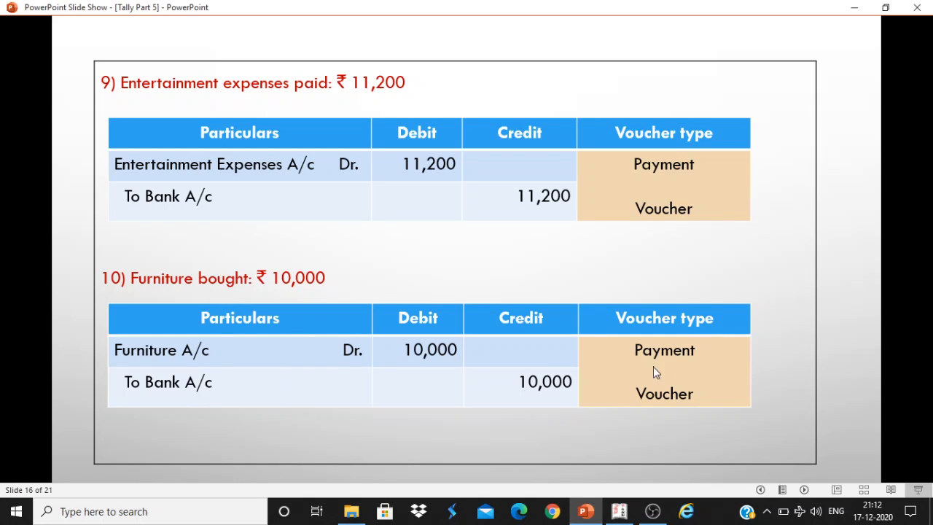
{"action": "left_click", "coordinate": [620, 510]}
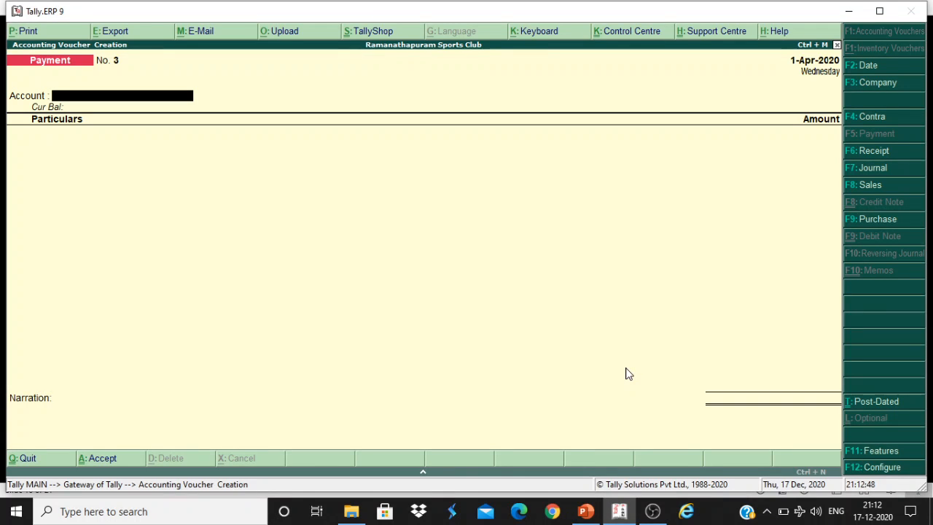
{"action": "type", "text": "b"}
{"action": "key", "text": "Return"}
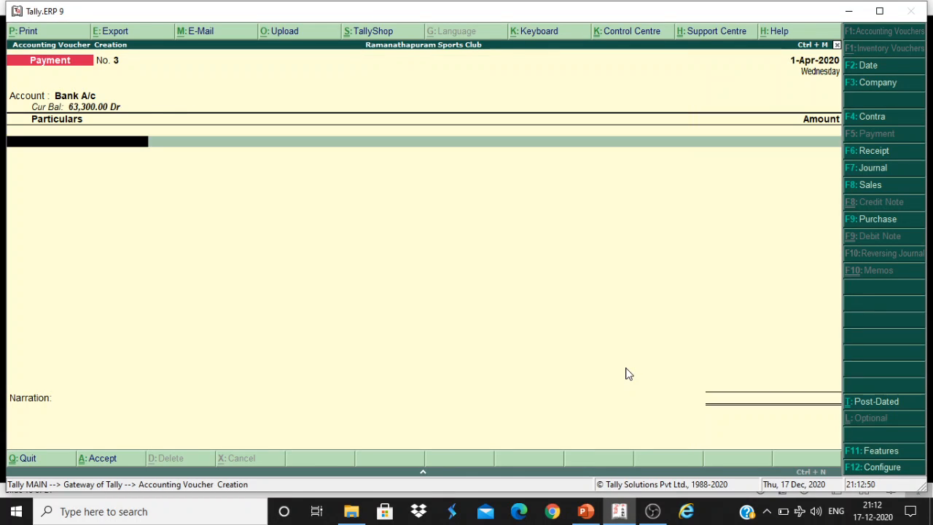
{"action": "type", "text": "furn"}
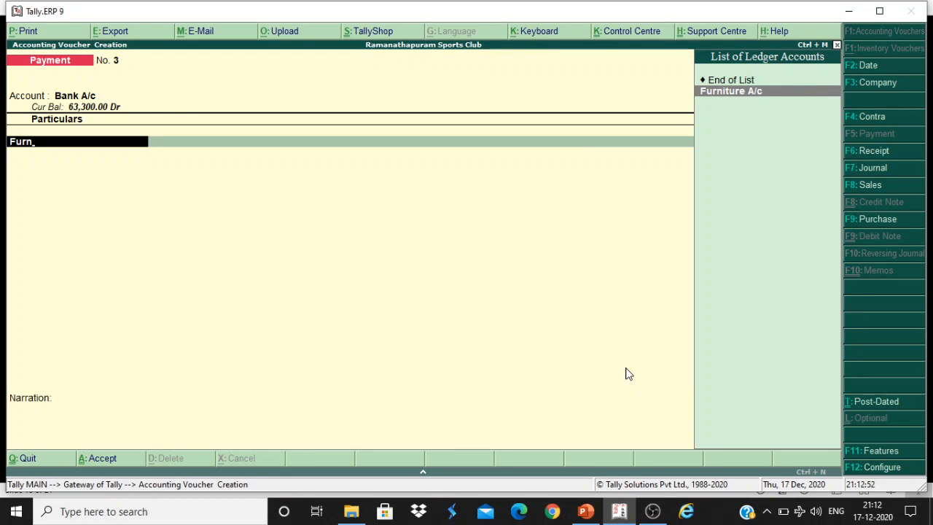
{"action": "key", "text": "Return"}
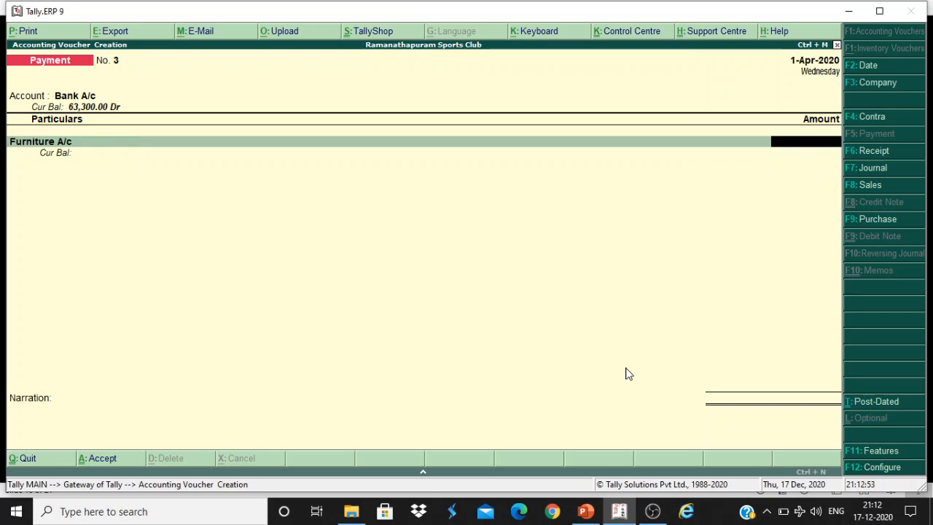
Step: Verify the furniture amount in PowerPoint, enter 10,000 in Tally and save the payment with the default bank allocation
{"action": "left_click", "coordinate": [586, 511]}
{"action": "left_click", "coordinate": [632, 514]}
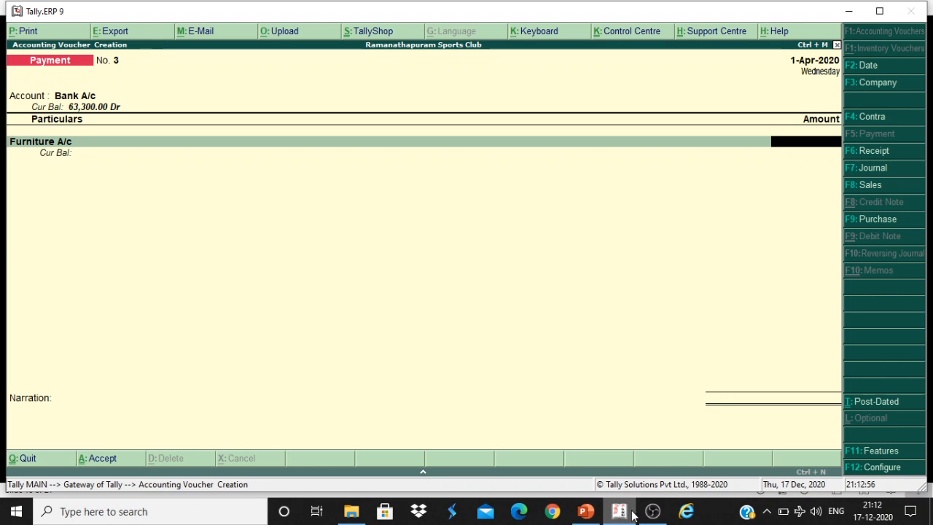
{"action": "type", "text": "100000"}
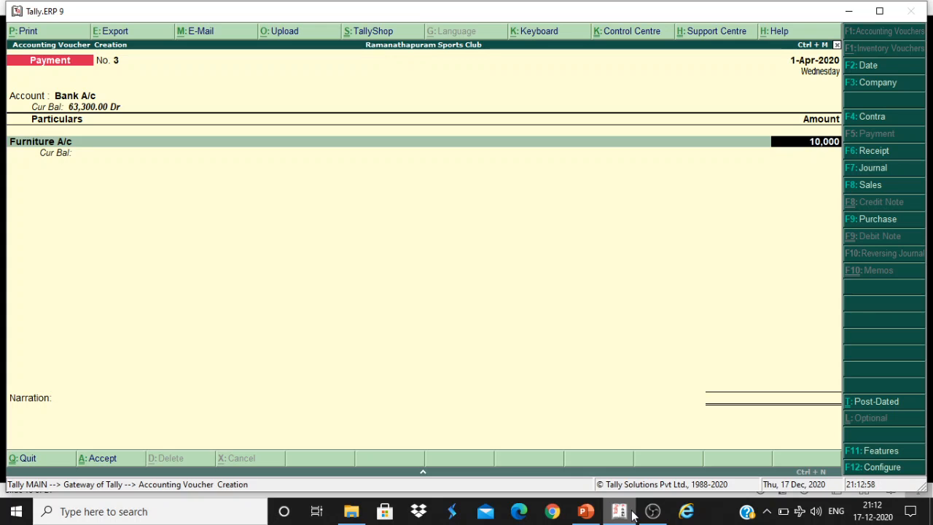
{"action": "key", "text": "Return"}
{"action": "key", "text": "Return"}
{"action": "key", "text": "Return"}
{"action": "key", "text": "Return"}
{"action": "key", "text": "Return"}
{"action": "key", "text": "Return"}
{"action": "key", "text": "Return"}
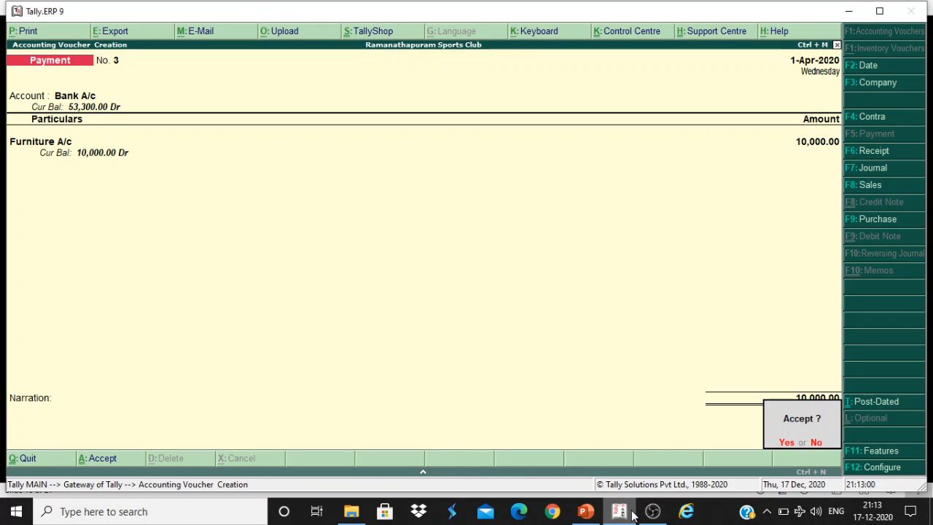
{"action": "key", "text": "Return"}
Step: Advance PowerPoint to the eleventh transaction, sports materials bought, and start its Tally payment with account Bank A/c
{"action": "left_click", "coordinate": [585, 510]}
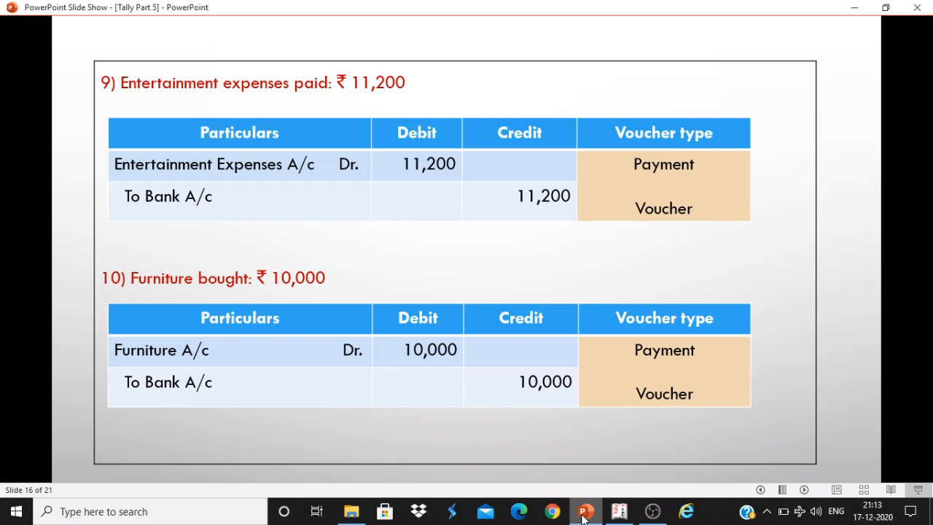
{"action": "key", "text": "Right"}
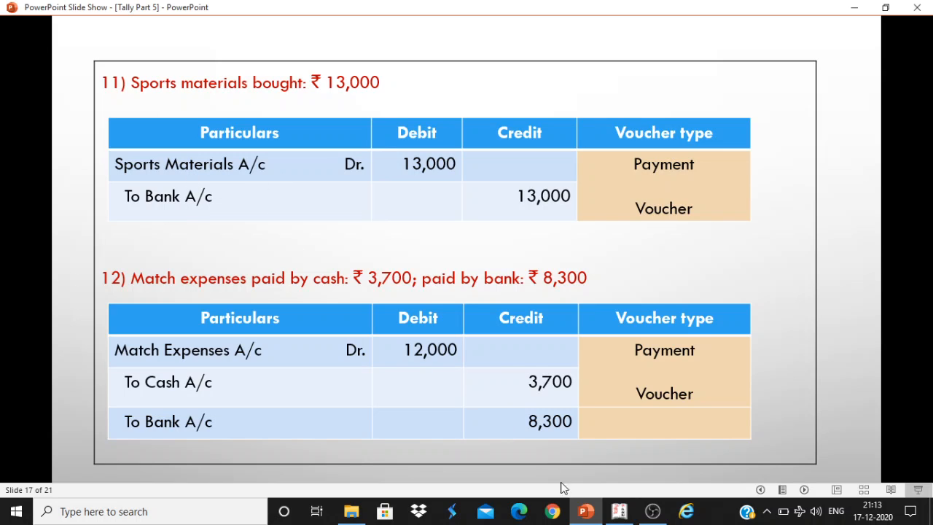
{"action": "left_click", "coordinate": [619, 511]}
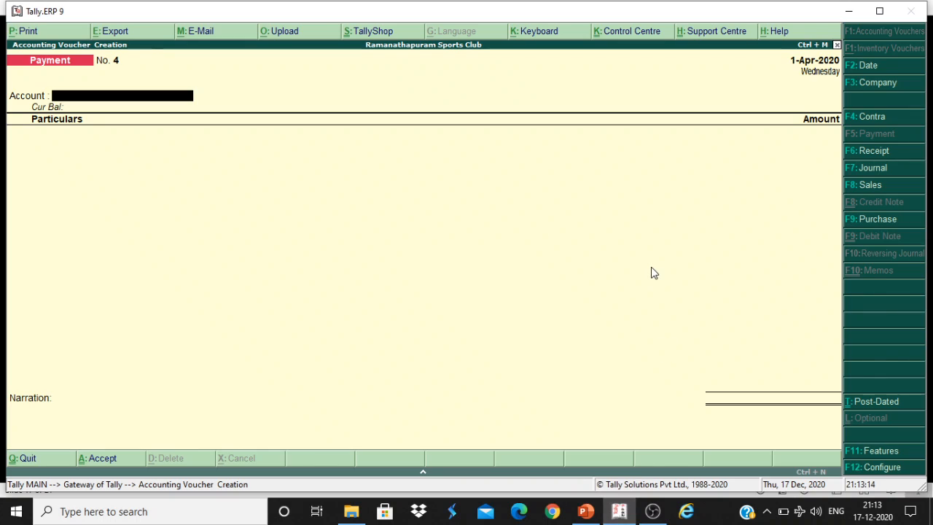
{"action": "type", "text": "B"}
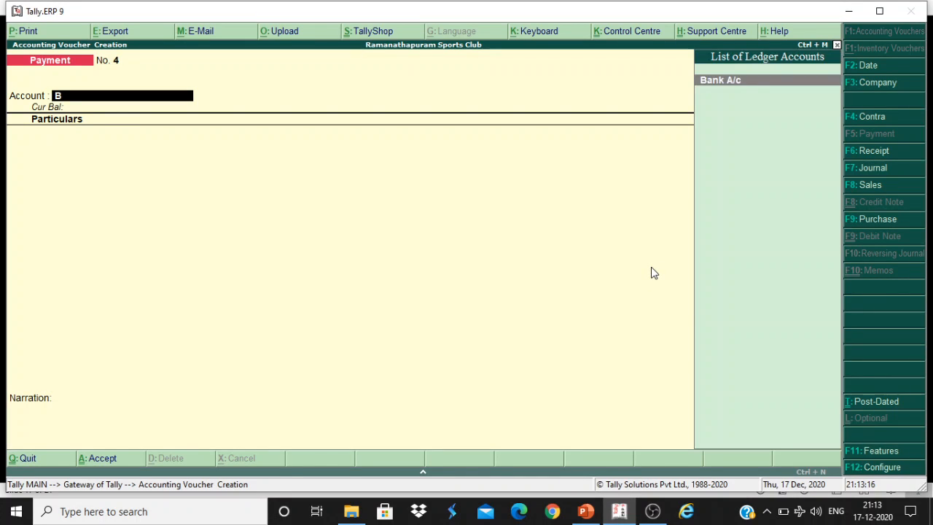
{"action": "key", "text": "Return"}
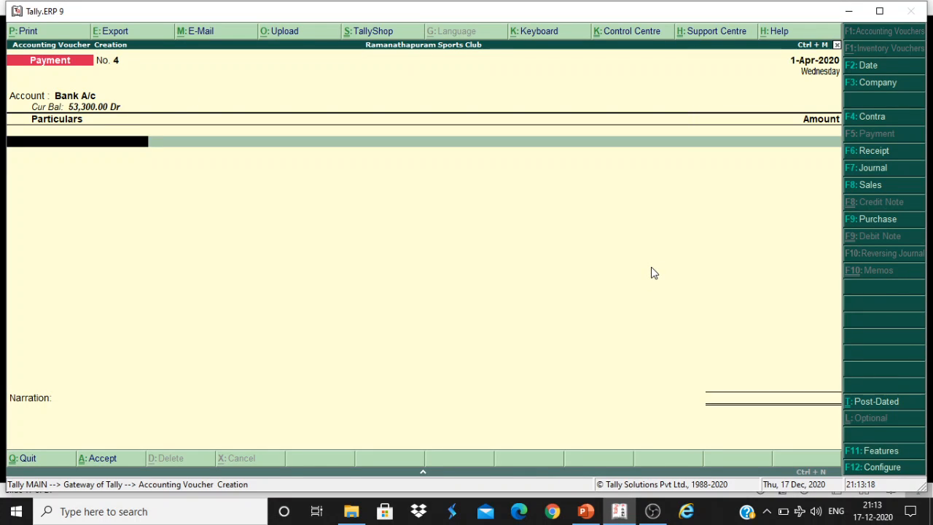
Step: Try to find a Sports Materials ledger for the payment's particulars, and quit the voucher without saving
{"action": "type", "text": "Sp"}
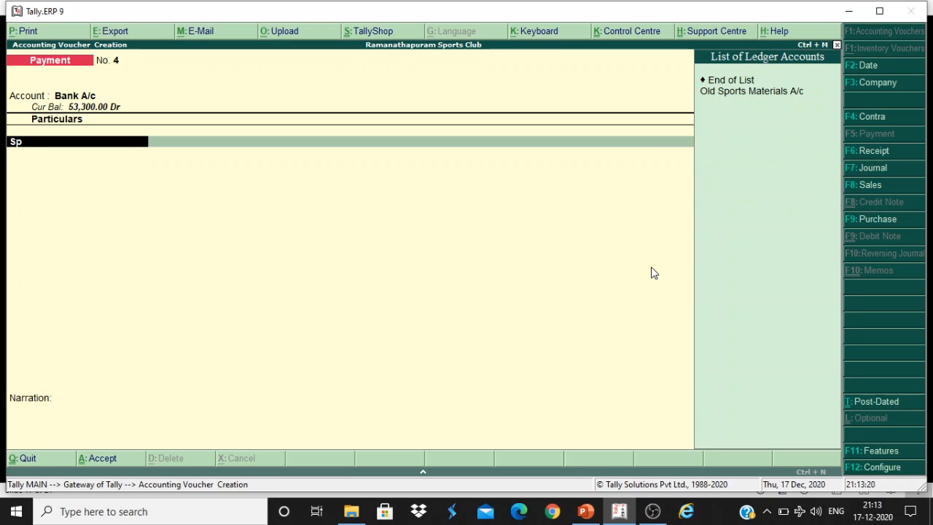
{"action": "type", "text": "ort"}
{"action": "key", "text": "BackSpace"}
{"action": "key", "text": "BackSpace"}
{"action": "key", "text": "BackSpace"}
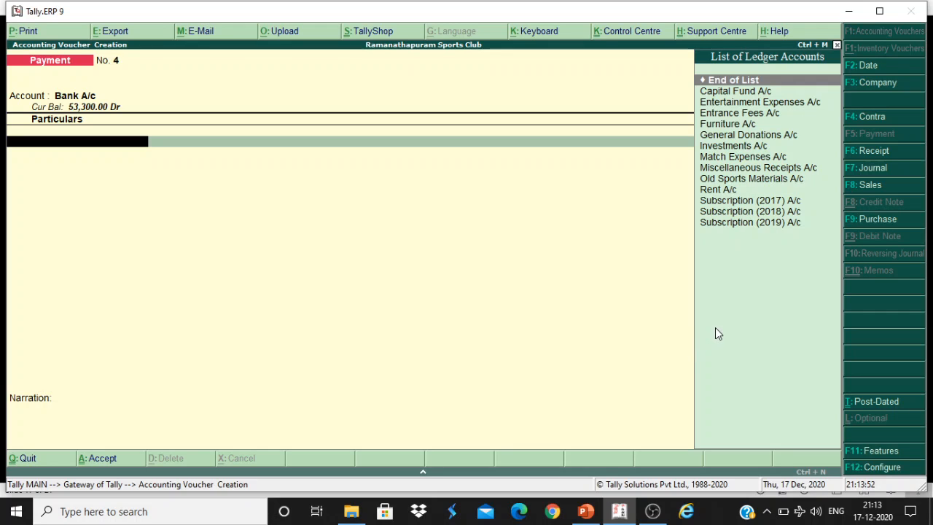
{"action": "type", "text": "R"}
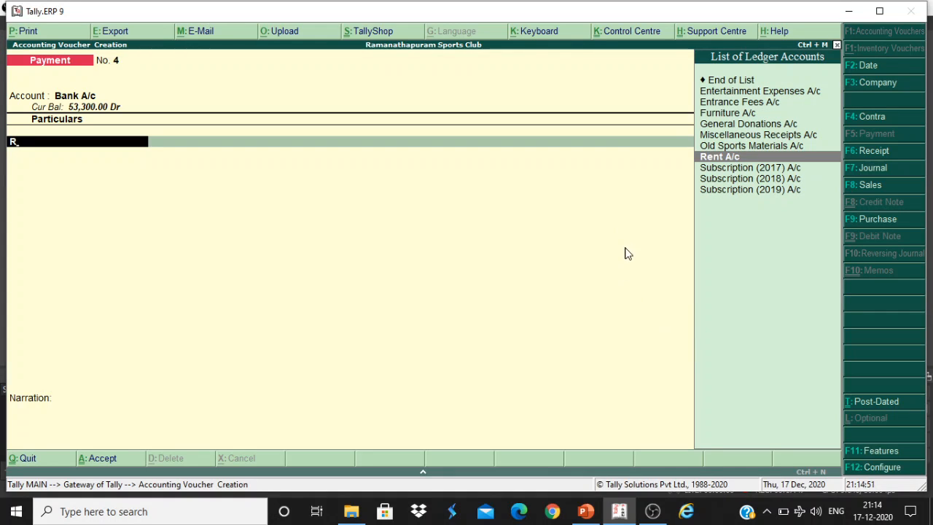
{"action": "key", "text": "BackSpace"}
{"action": "key", "text": "Escape"}
{"action": "key", "text": "y"}
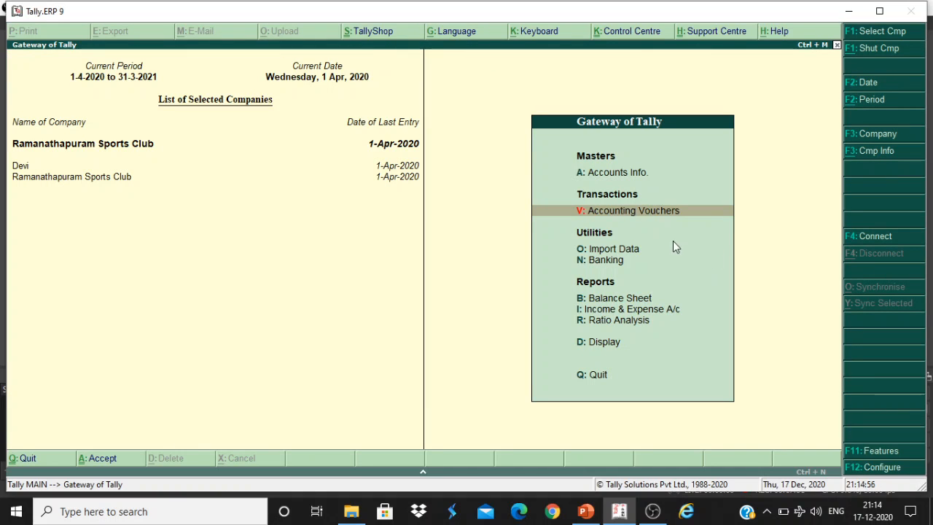
Step: Display the company's list of single ledgers to check for a Sports Materials ledger
{"action": "left_click", "coordinate": [624, 172]}
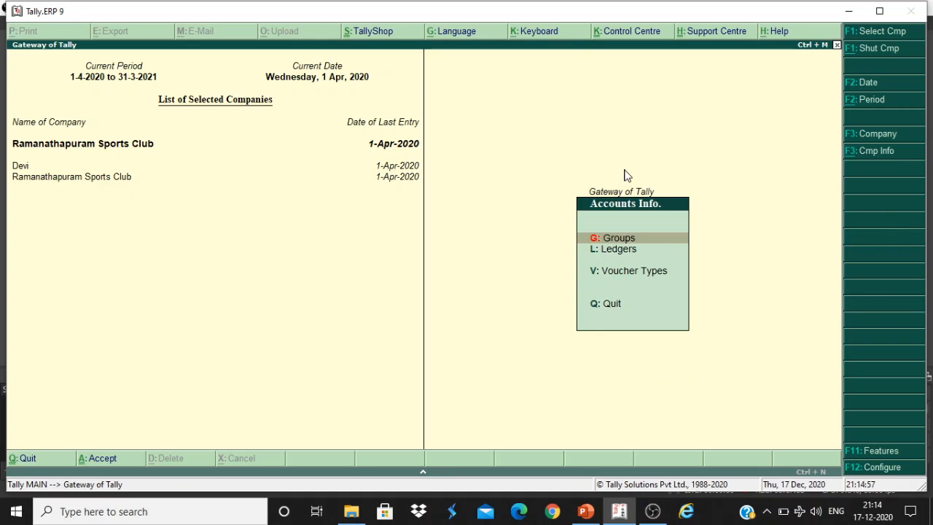
{"action": "left_click", "coordinate": [623, 250]}
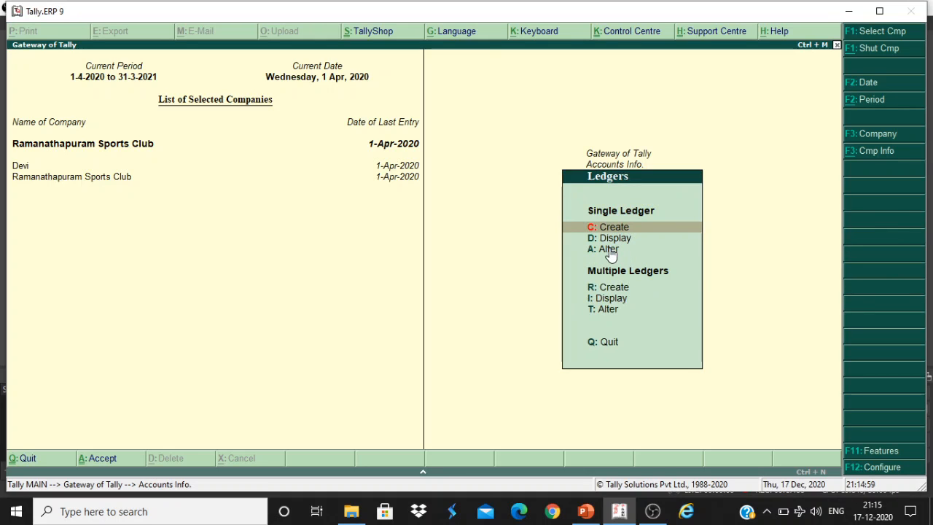
{"action": "left_click", "coordinate": [607, 237]}
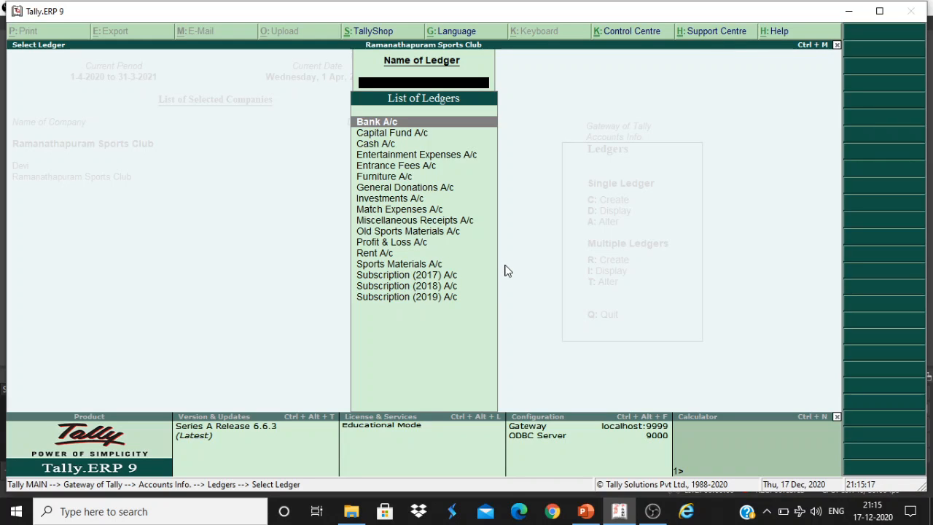
{"action": "key", "text": "Escape"}
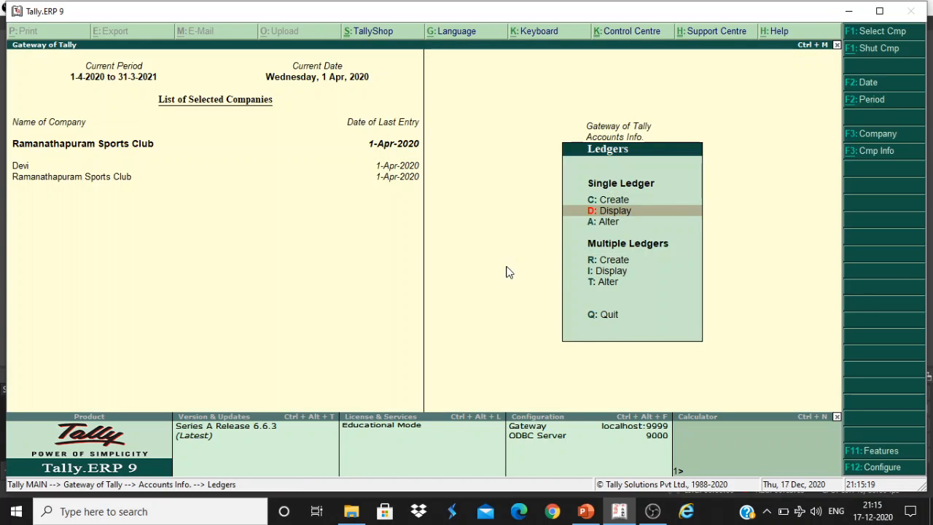
{"action": "left_click", "coordinate": [620, 199]}
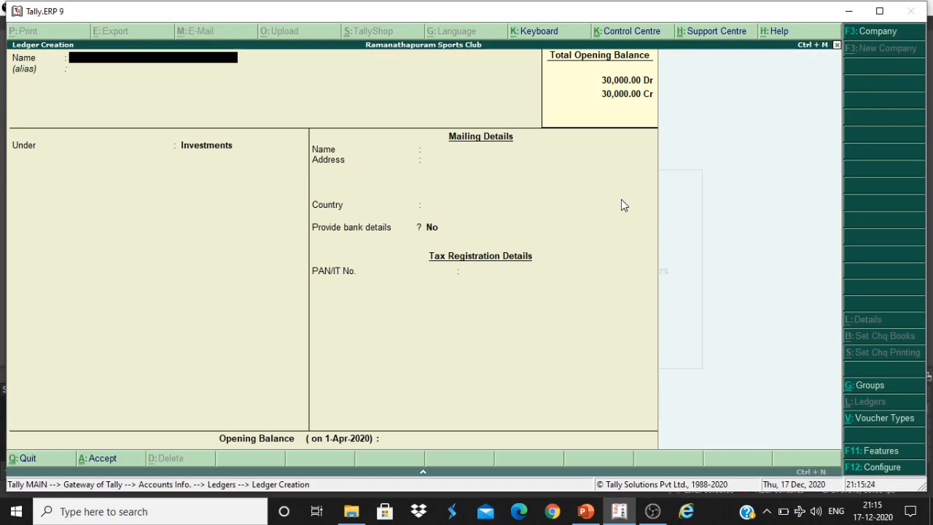
{"action": "key", "text": "Escape"}
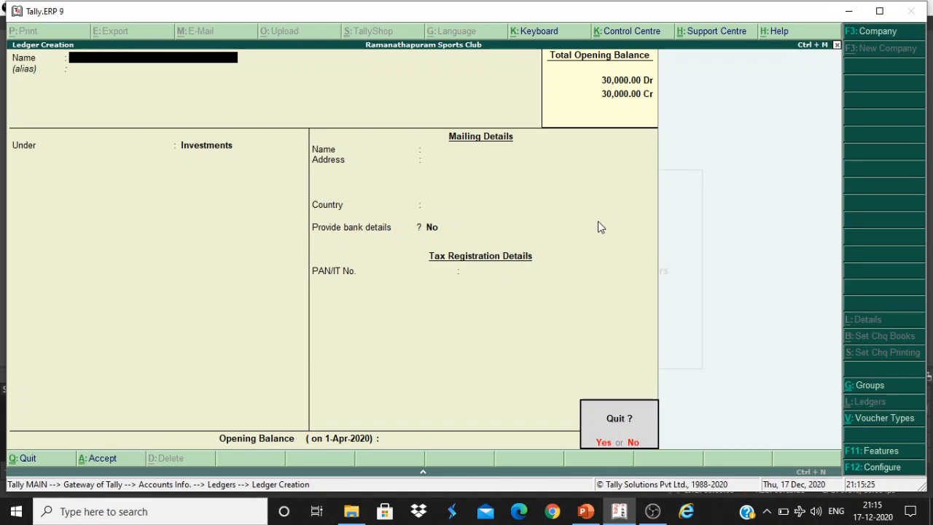
{"action": "key", "text": "Return"}
Step: Start a new single ledger and name it Sports Materials (Exp) A/c, with no alias
{"action": "left_click", "coordinate": [623, 229]}
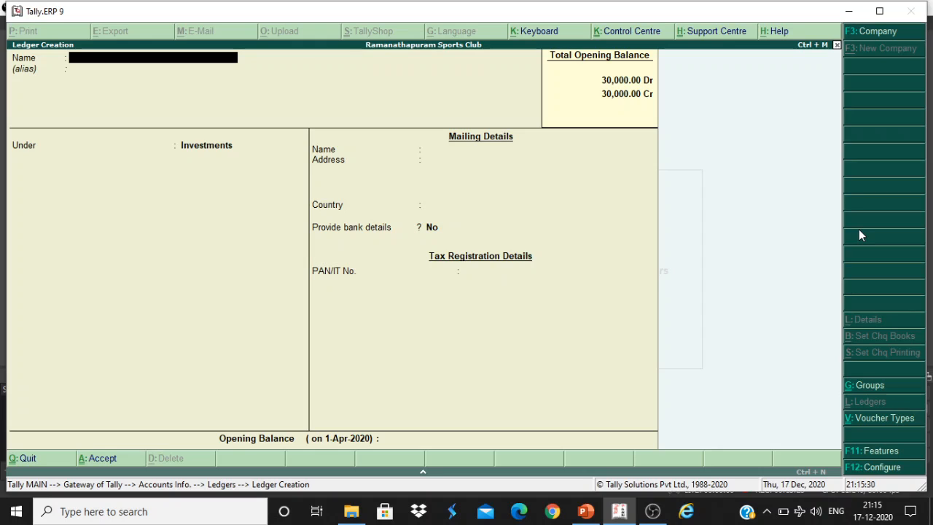
{"action": "type", "text": "Sports MAterials"}
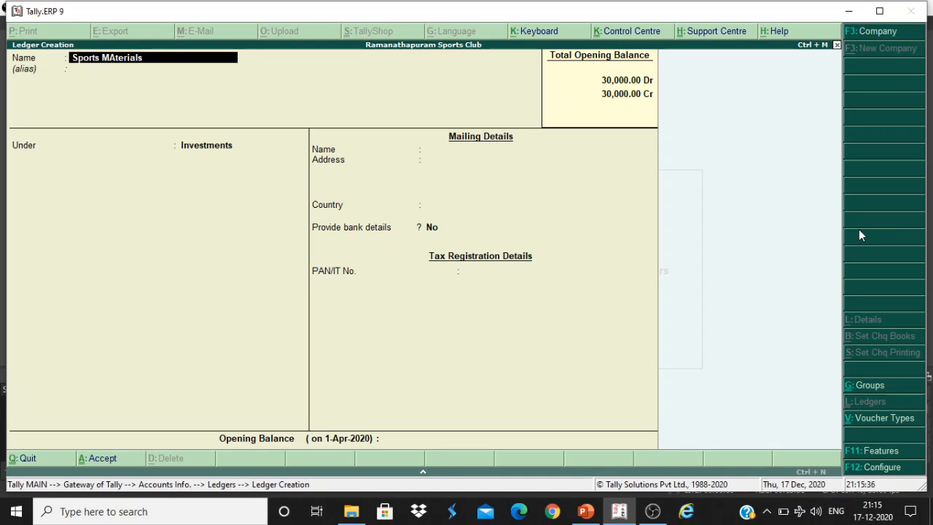
{"action": "key", "text": "BackSpace"}
{"action": "type", "text": "a"}
{"action": "key", "text": "Return"}
{"action": "key", "text": "Return"}
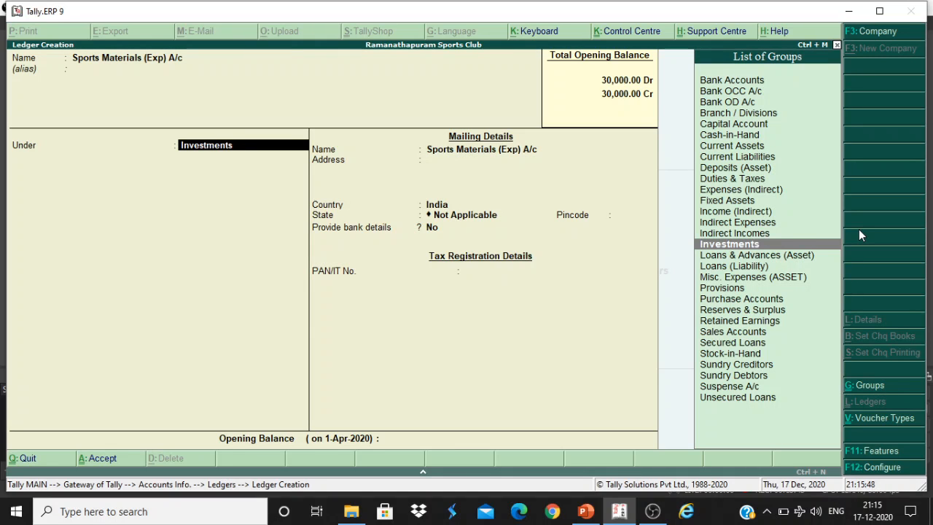
Step: Place the ledger under Indirect Expenses with ledger type Not Applicable, save it and quit ledger creation
{"action": "left_click", "coordinate": [754, 222]}
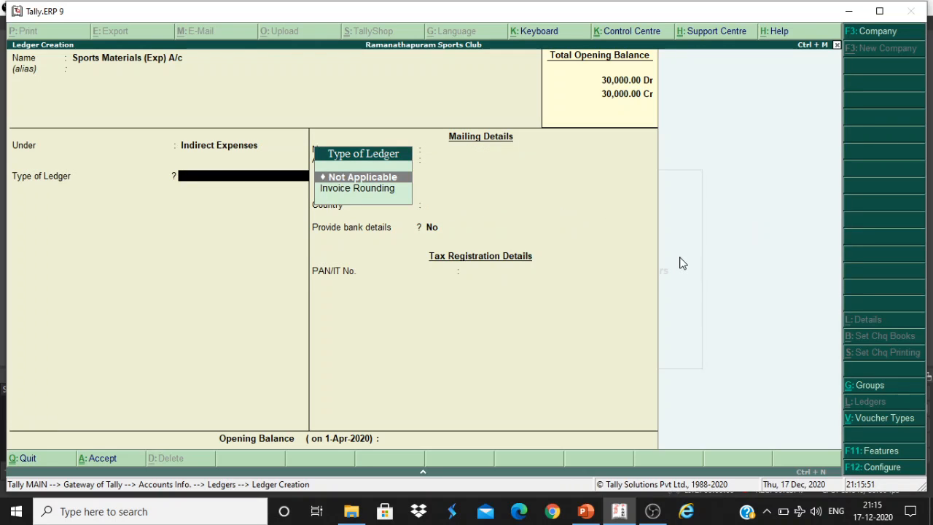
{"action": "key", "text": "Return"}
{"action": "key", "text": "Return"}
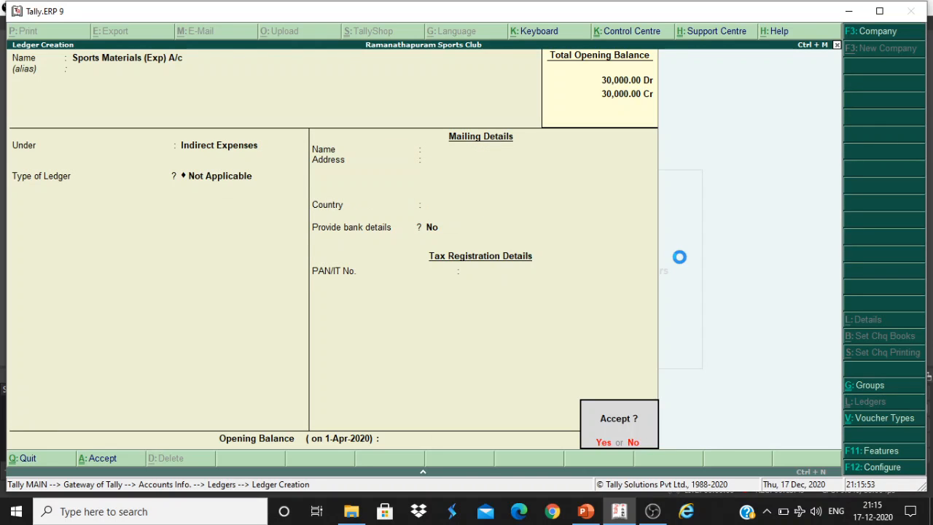
{"action": "key", "text": "Return"}
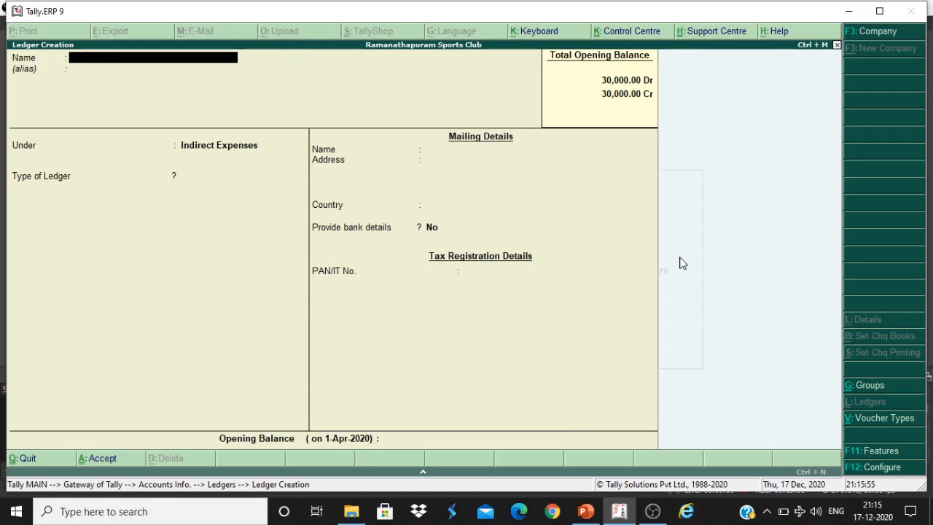
{"action": "key", "text": "Escape"}
{"action": "key", "text": "y"}
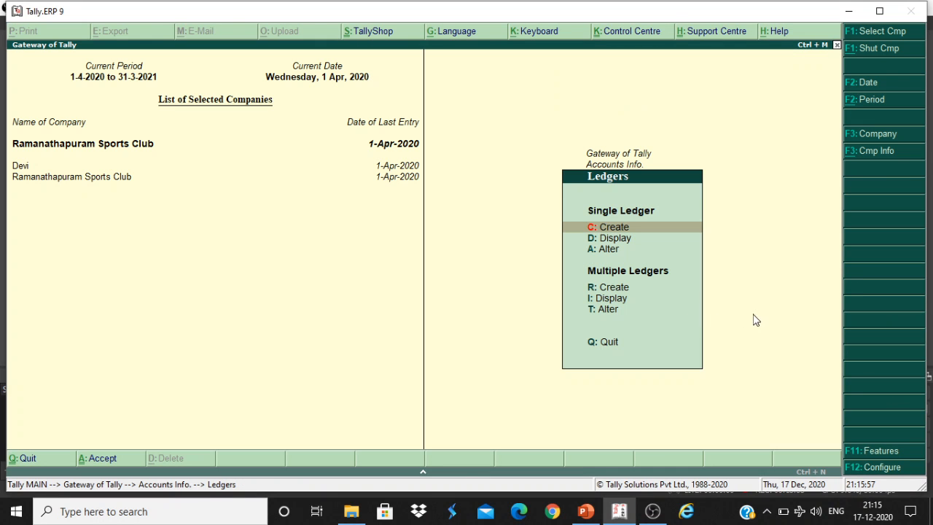
Step: Open a new payment voucher, check the sports materials entry in PowerPoint, and set the Tally voucher's account to Bank A/c
{"action": "key", "text": "Escape"}
{"action": "key", "text": "Escape"}
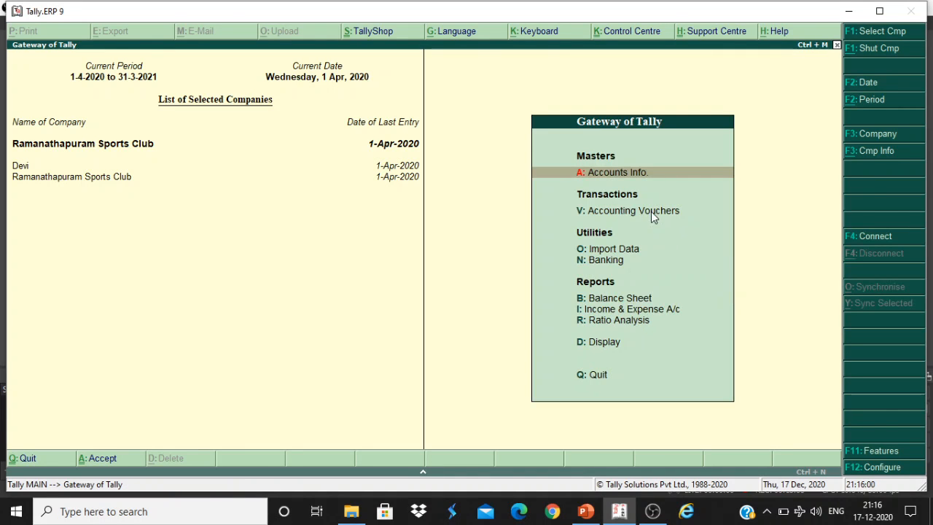
{"action": "left_click", "coordinate": [653, 213]}
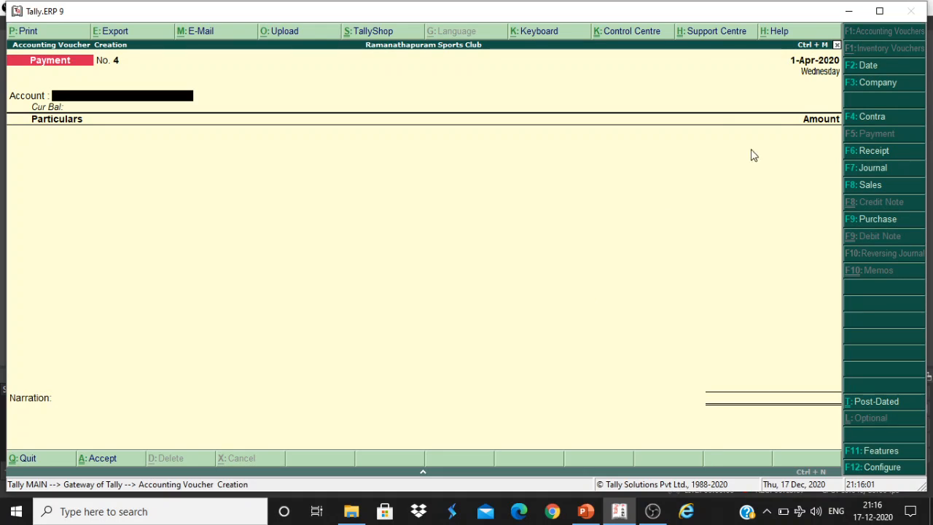
{"action": "left_click", "coordinate": [594, 515]}
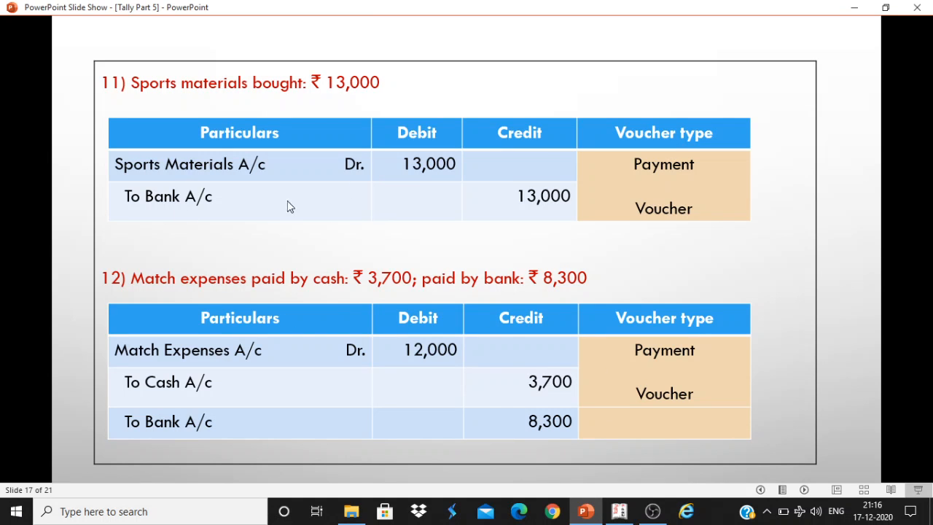
{"action": "left_click", "coordinate": [624, 516]}
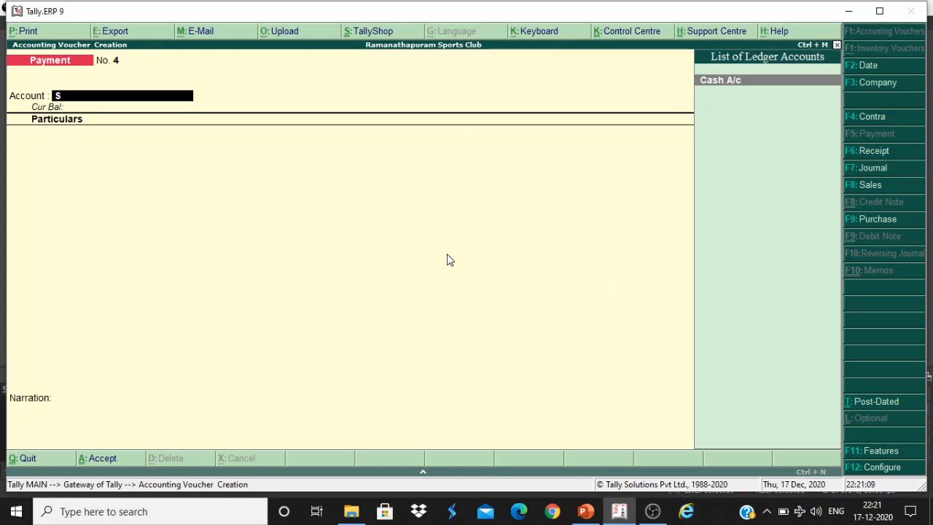
{"action": "key", "text": "BackSpace"}
{"action": "left_click", "coordinate": [583, 512]}
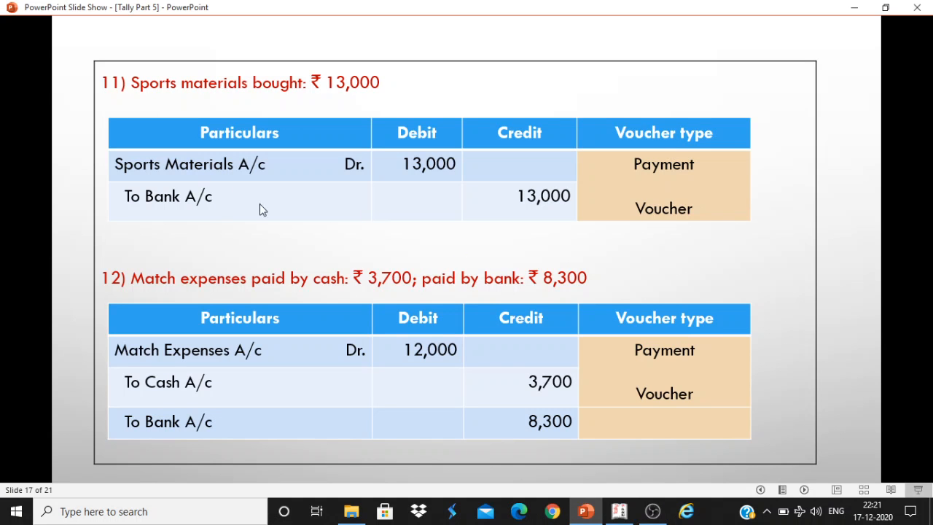
{"action": "left_click", "coordinate": [626, 512]}
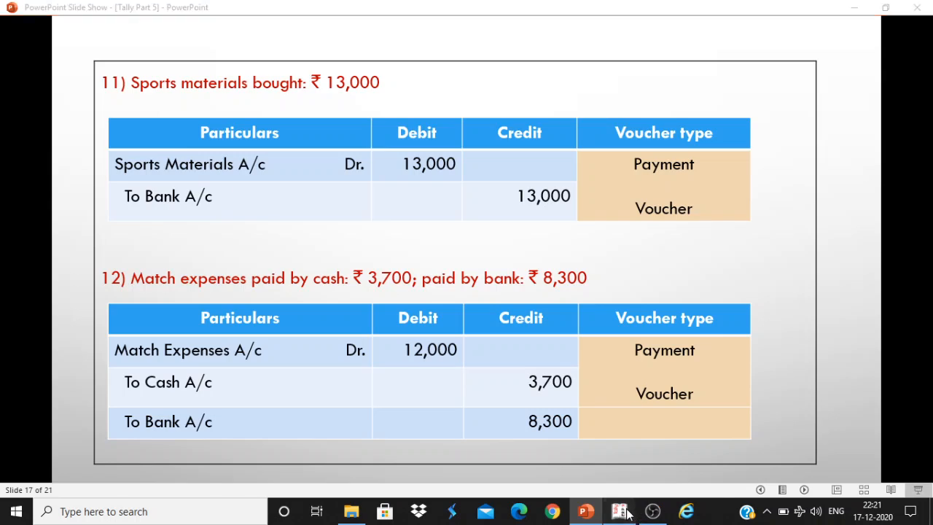
{"action": "left_click", "coordinate": [746, 84]}
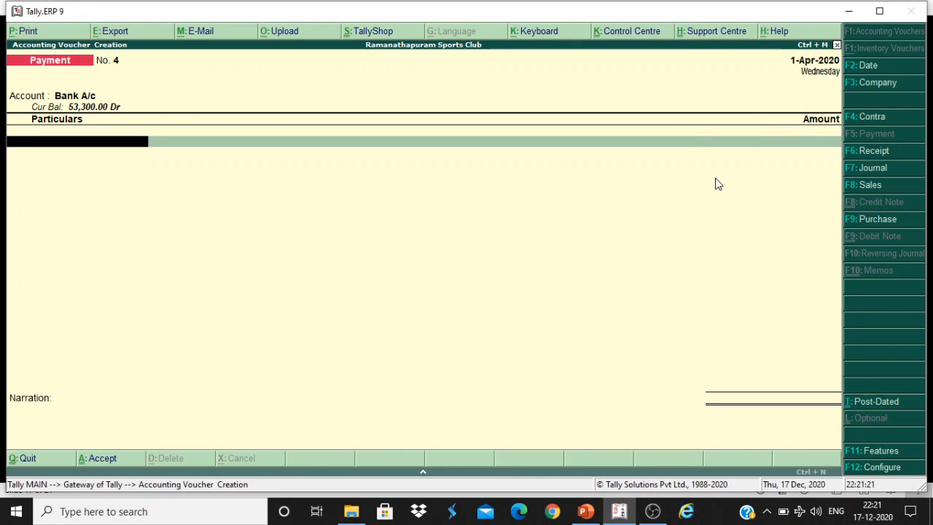
Step: Enter Sports Materials (Exp) A/c with amount 13,000 and save the payment with the default bank allocation
{"action": "type", "text": "Sp"}
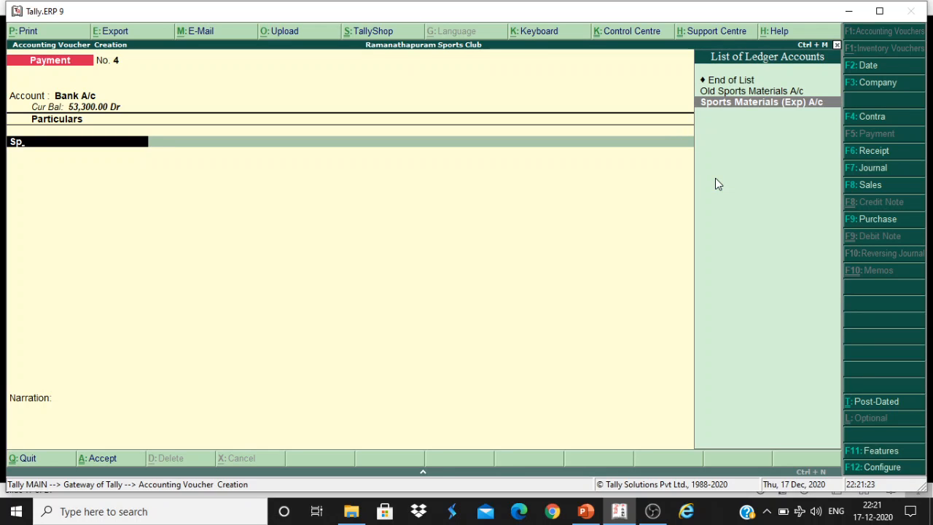
{"action": "key", "text": "Return"}
{"action": "type", "text": "13,000"}
{"action": "key", "text": "Return"}
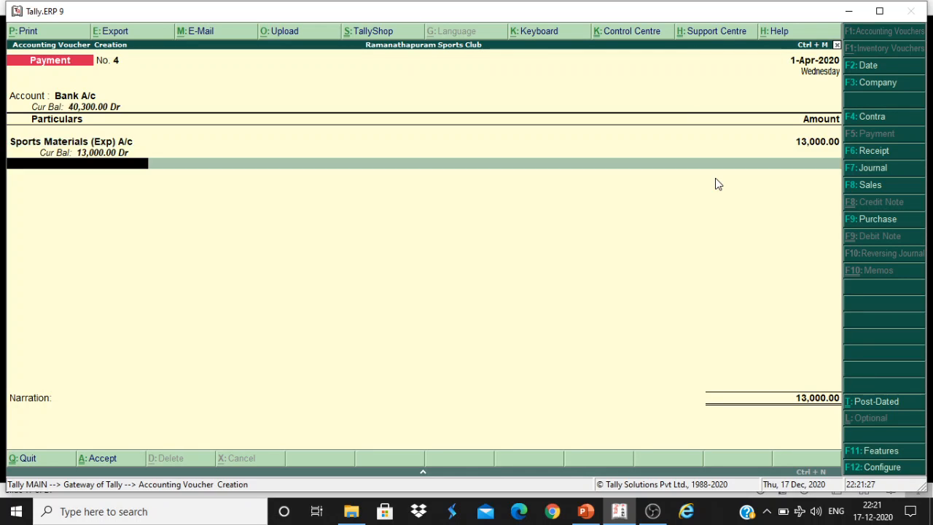
{"action": "key", "text": "Return"}
{"action": "key", "text": "Return"}
{"action": "key", "text": "Return"}
{"action": "key", "text": "Return"}
{"action": "key", "text": "Return"}
{"action": "key", "text": "Return"}
{"action": "key", "text": "Return"}
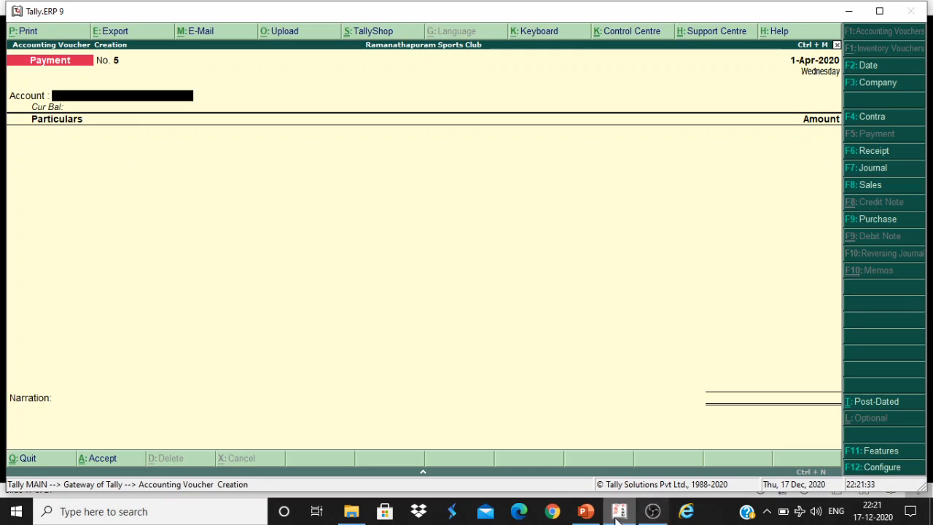
Step: Check the twelfth transaction in PowerPoint and start its Tally payment from Cash A/c with Match Expenses A/c as particulars
{"action": "left_click", "coordinate": [586, 512]}
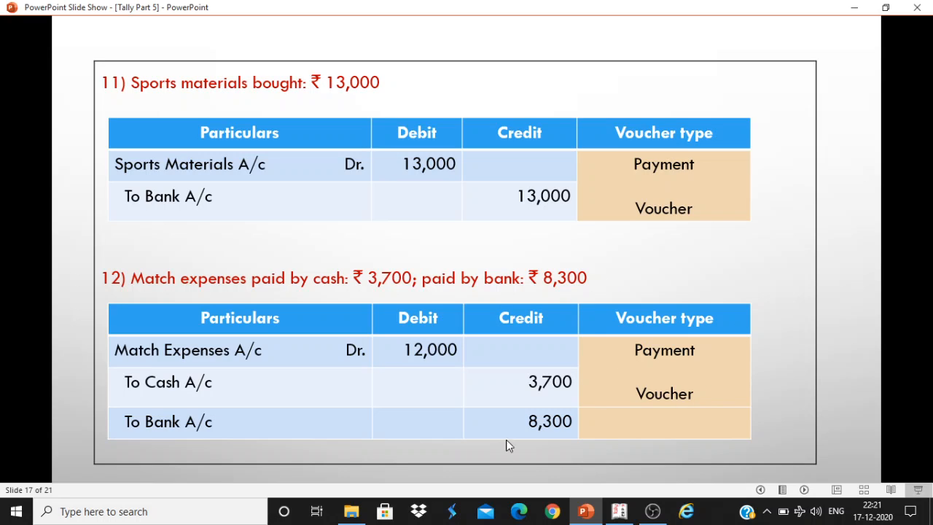
{"action": "left_click", "coordinate": [621, 514]}
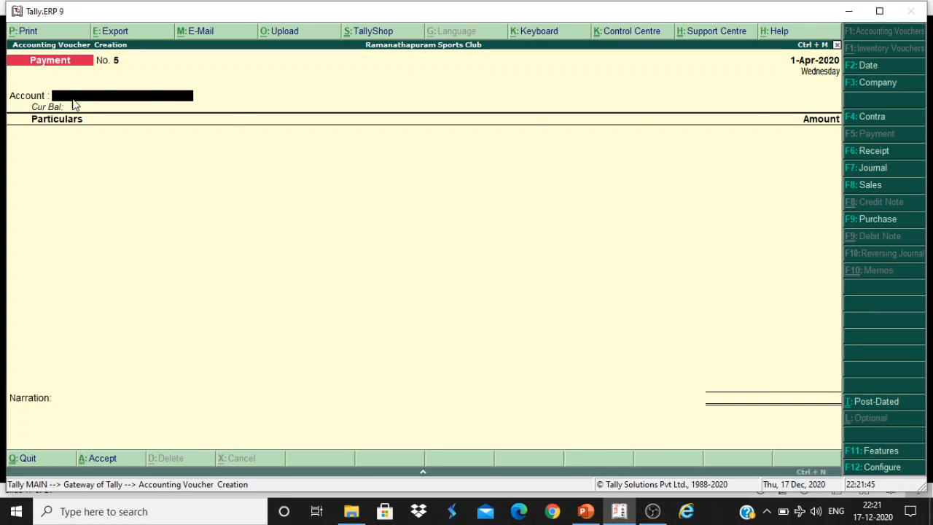
{"action": "type", "text": "Ca"}
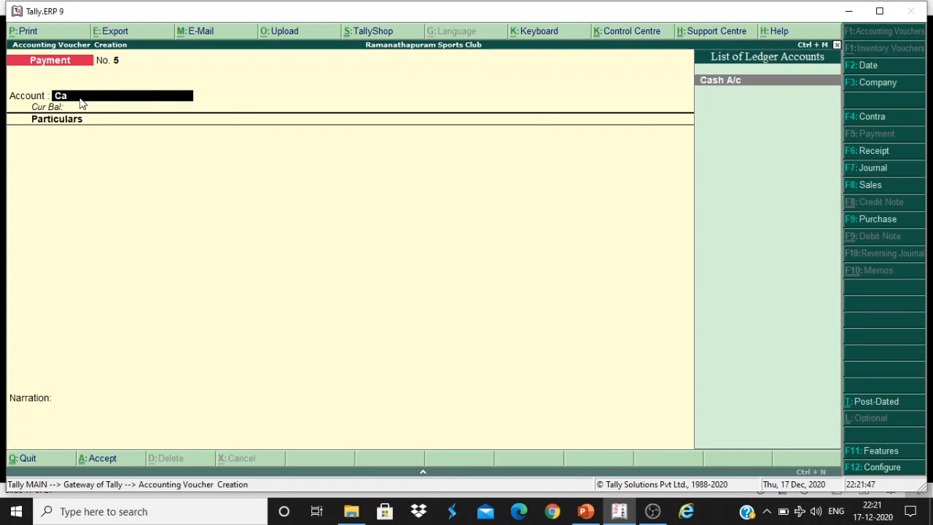
{"action": "key", "text": "Return"}
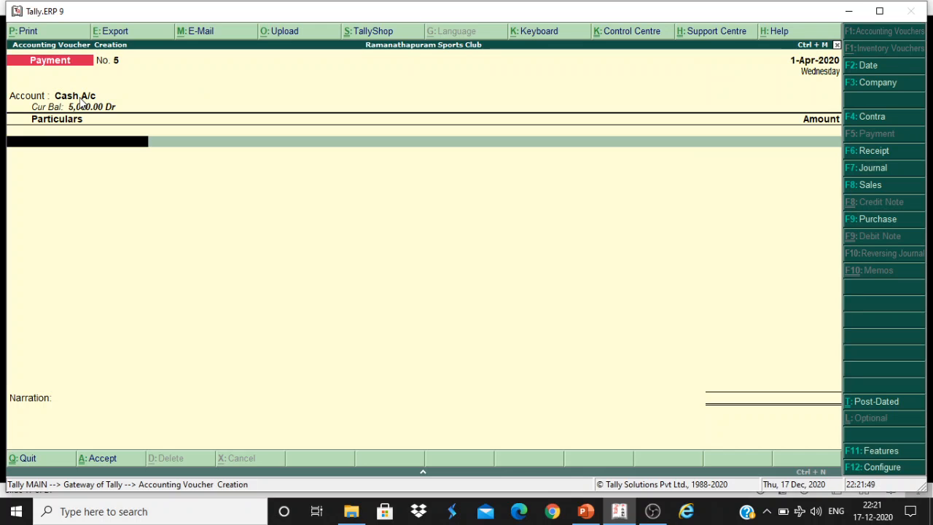
{"action": "type", "text": "Ma"}
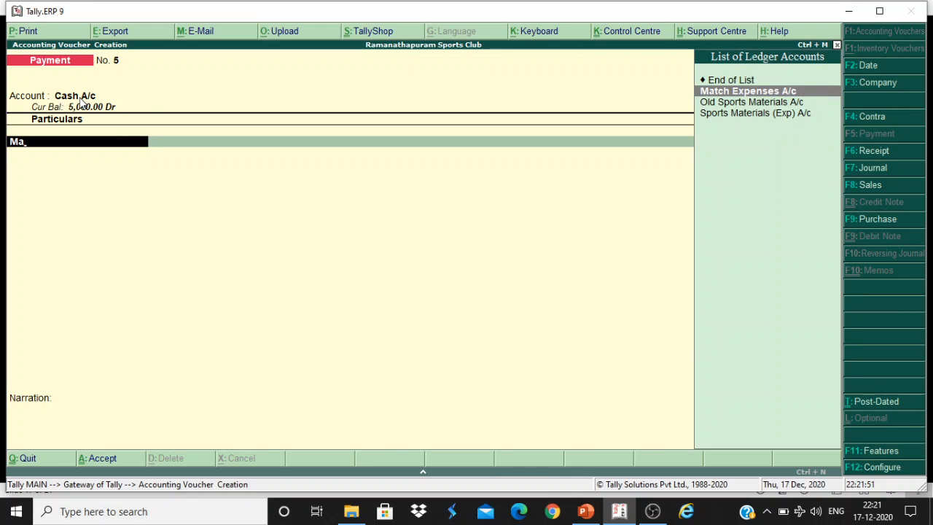
{"action": "key", "text": "Return"}
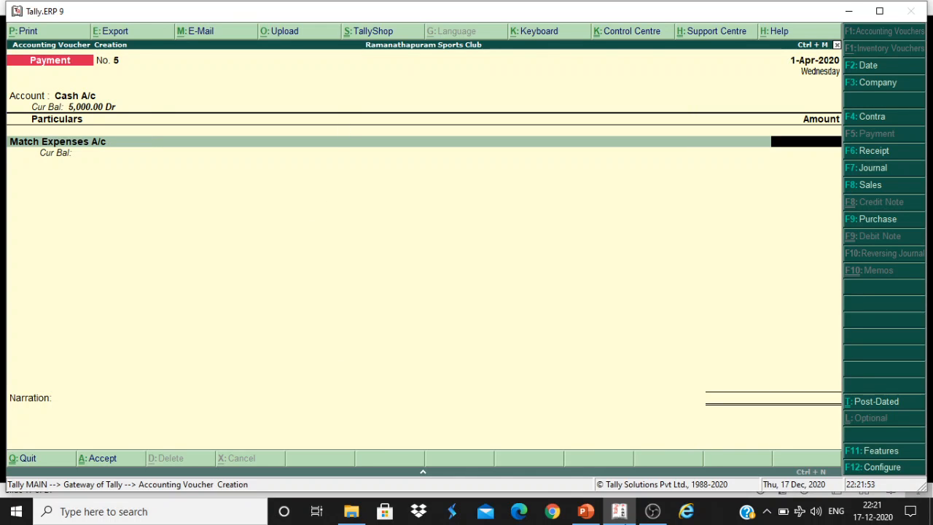
Step: Verify the cash amount of the match expenses in PowerPoint, enter 3,700 in Tally and save the payment
{"action": "left_click", "coordinate": [596, 512]}
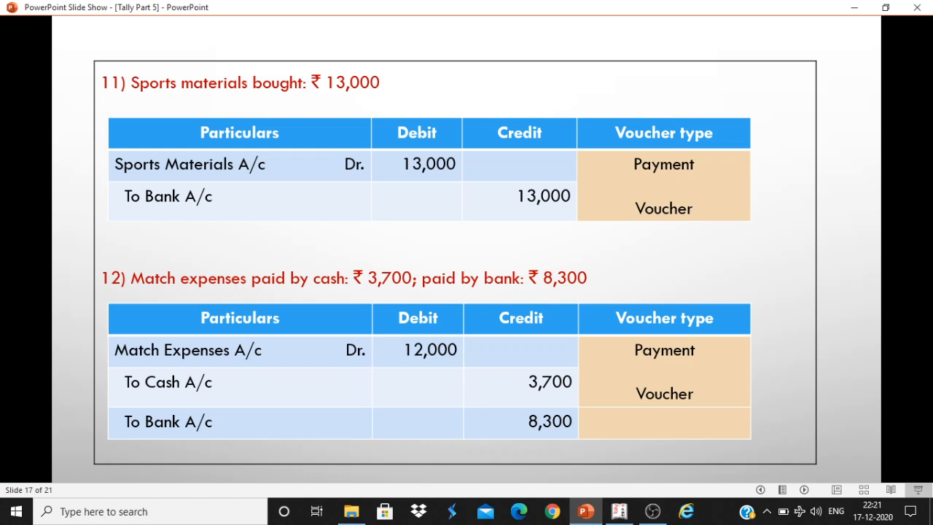
{"action": "left_click", "coordinate": [619, 512]}
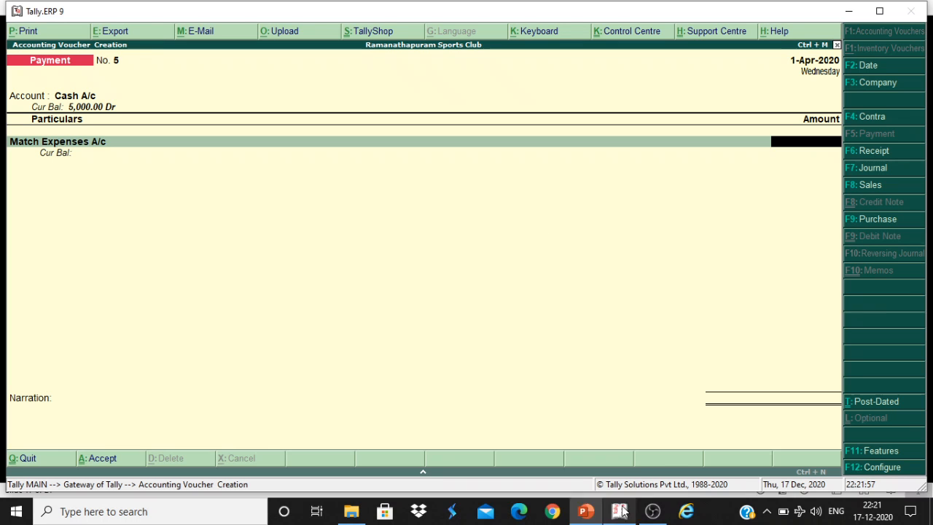
{"action": "type", "text": "3700"}
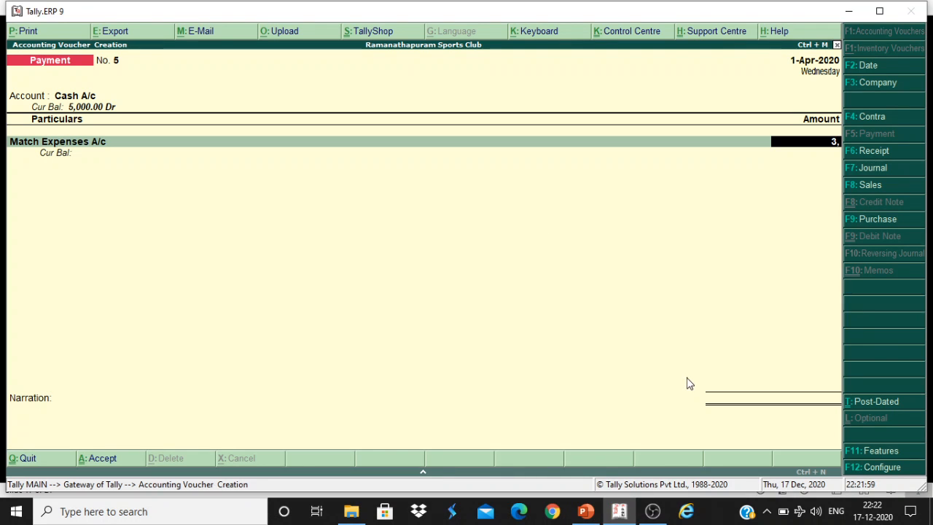
{"action": "key", "text": "Return"}
{"action": "key", "text": "Return"}
{"action": "key", "text": "Return"}
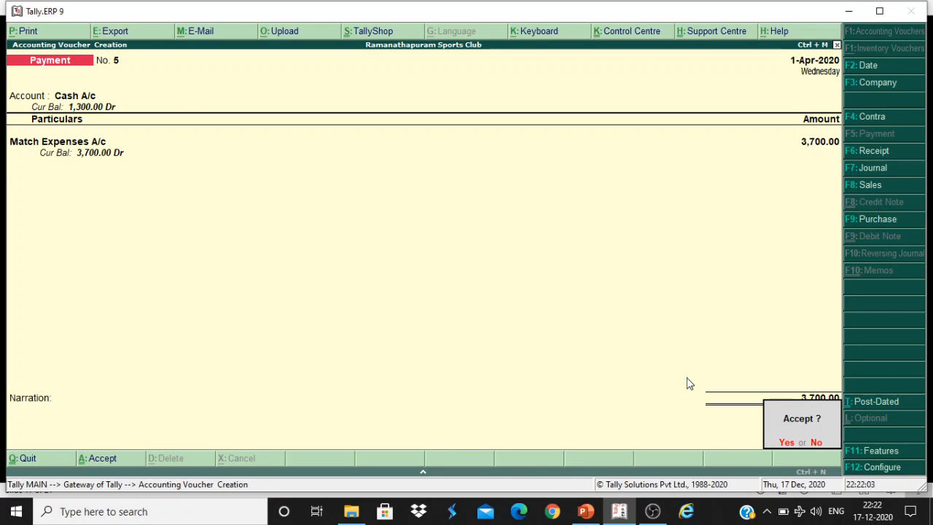
{"action": "key", "text": "Return"}
Step: Check the bank portion of the match expenses in PowerPoint and start its Tally payment from Bank A/c with Match Expenses A/c
{"action": "left_click", "coordinate": [586, 514]}
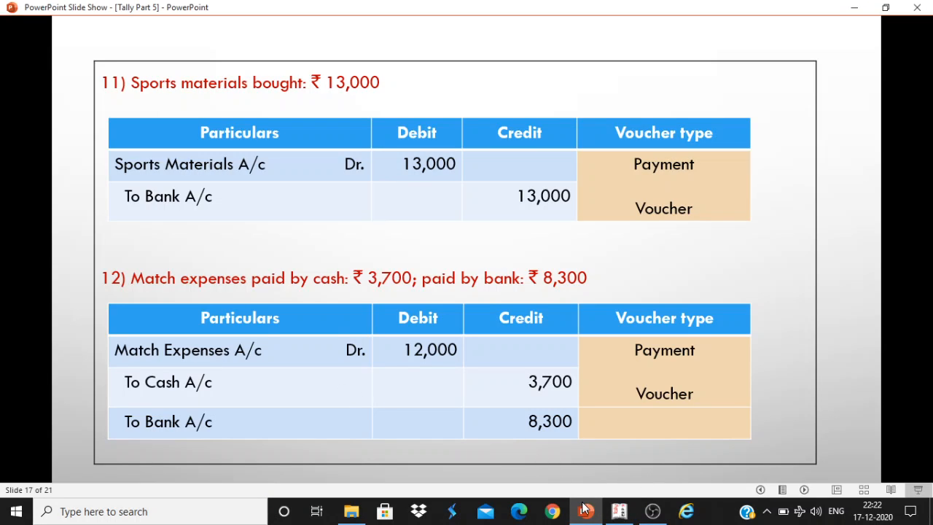
{"action": "left_click", "coordinate": [623, 513]}
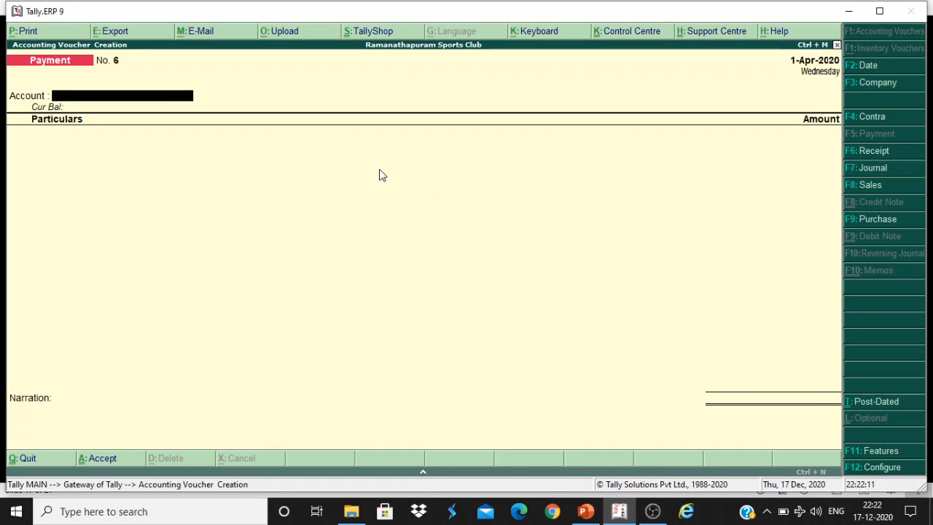
{"action": "type", "text": "B"}
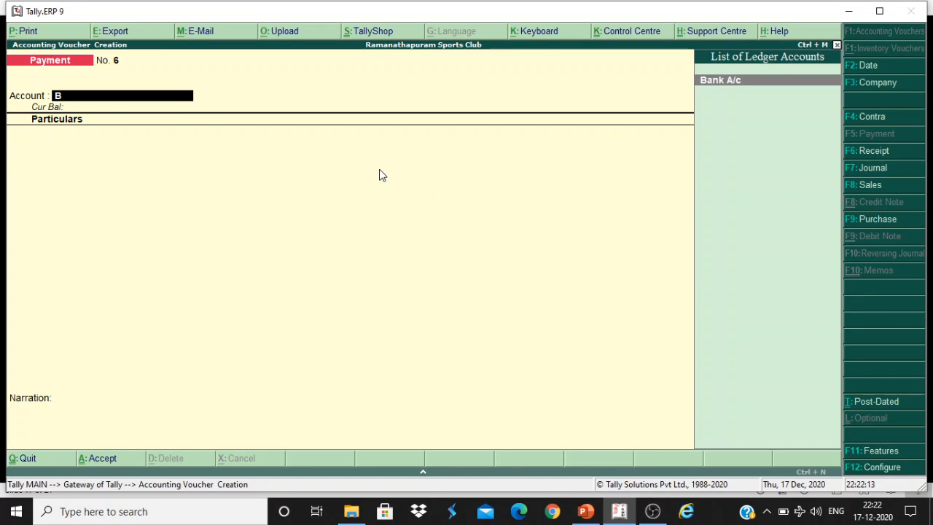
{"action": "key", "text": "Return"}
{"action": "type", "text": "Mat"}
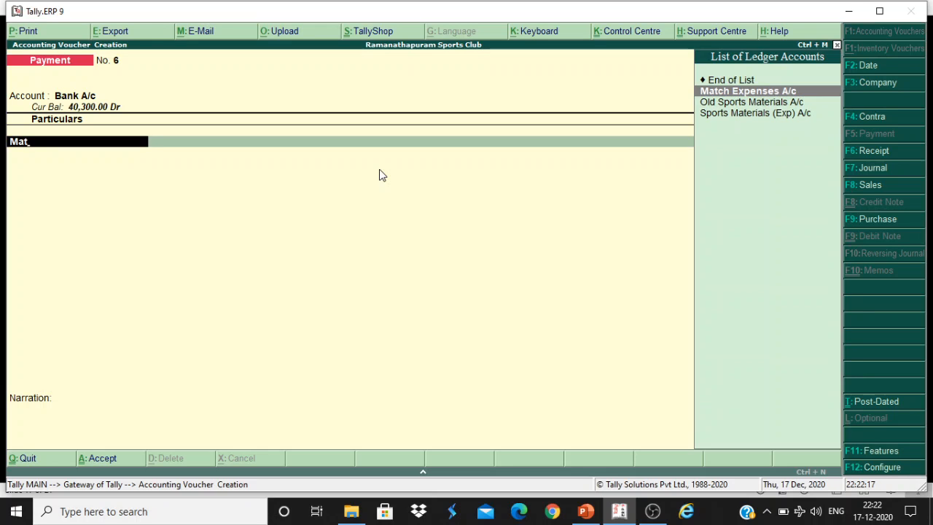
{"action": "key", "text": "Return"}
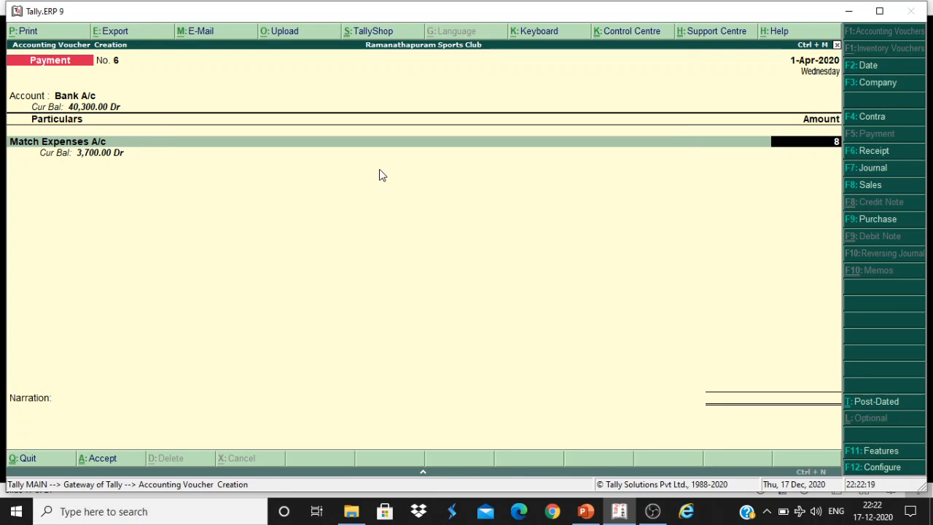
Step: Enter 8,300 for the match expenses and save the payment with the default bank allocation
{"action": "type", "text": "8,300"}
{"action": "key", "text": "Return"}
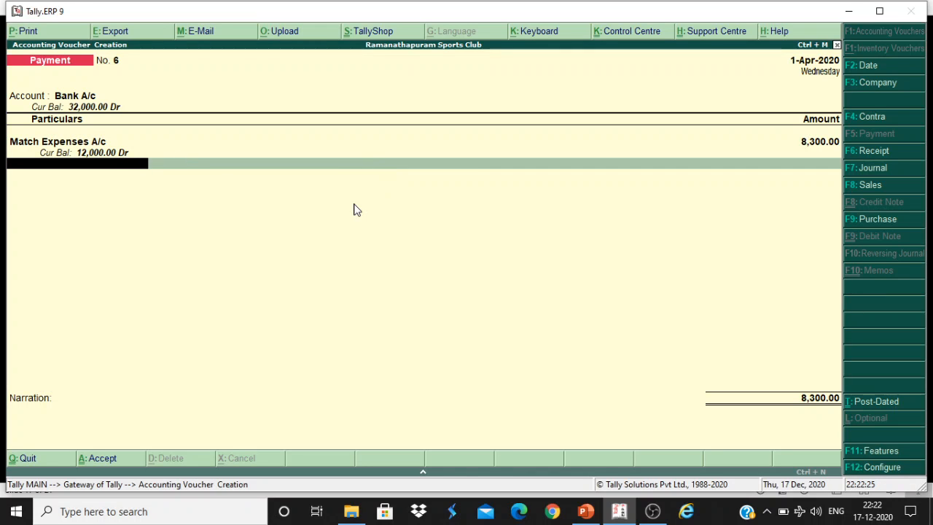
{"action": "key", "text": "Return"}
{"action": "key", "text": "Return"}
{"action": "key", "text": "Return"}
{"action": "key", "text": "Return"}
{"action": "key", "text": "Return"}
{"action": "key", "text": "Return"}
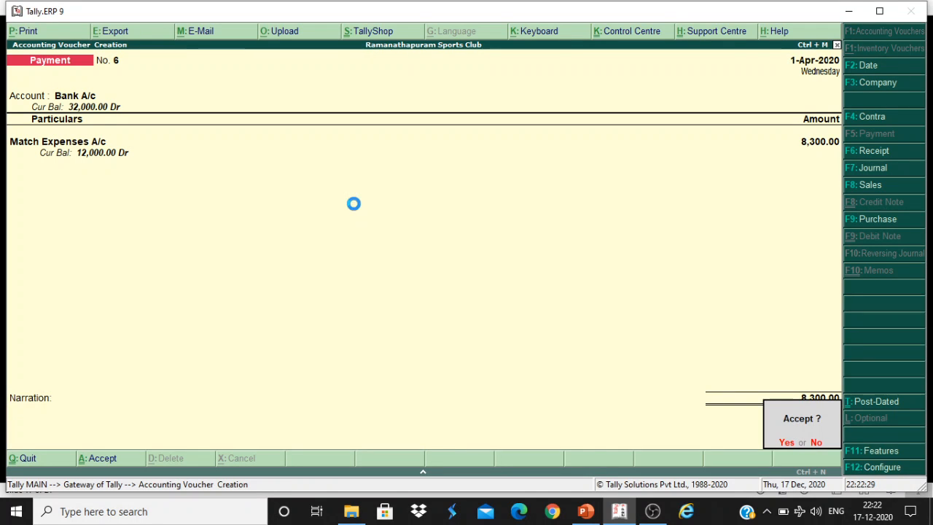
{"action": "key", "text": "Return"}
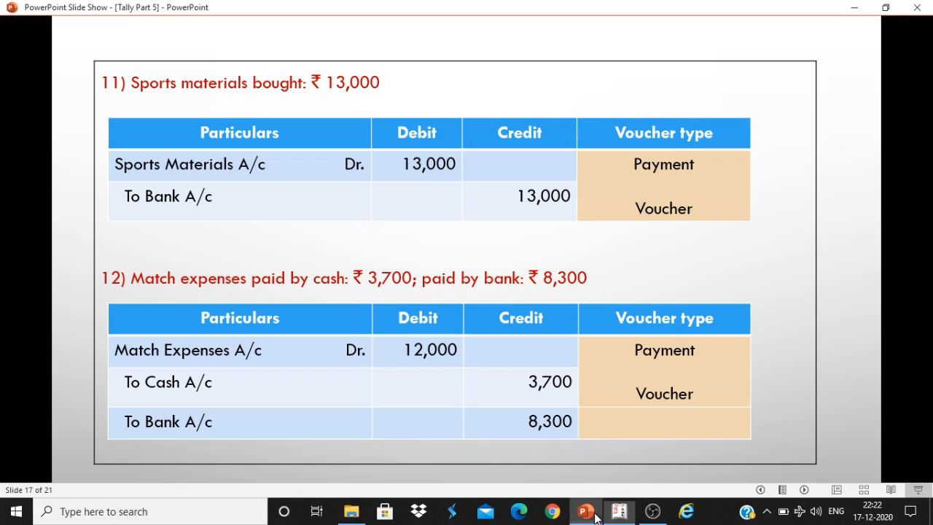
Step: Check the thirteenth transaction in PowerPoint and start its Tally payment from Bank A/c with Investments A/c as particulars
{"action": "left_click", "coordinate": [585, 510]}
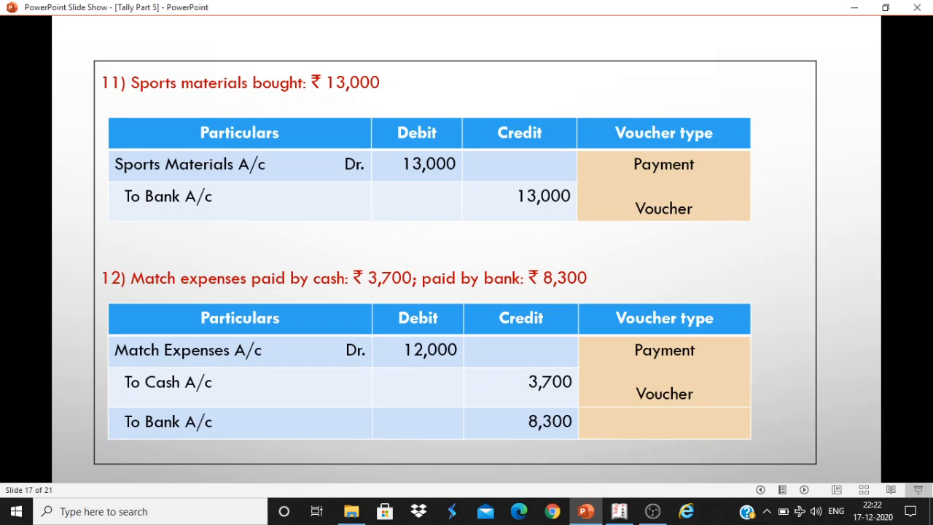
{"action": "key", "text": "Right"}
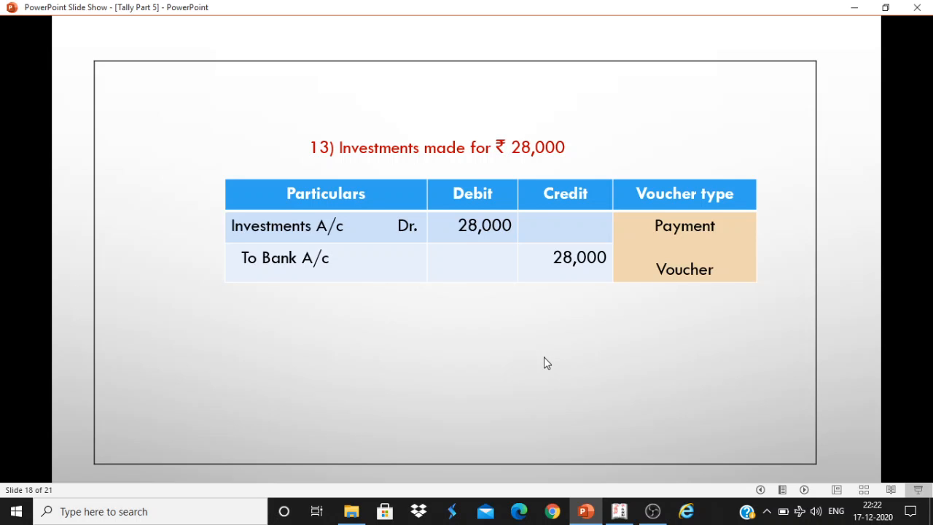
{"action": "left_click", "coordinate": [618, 511]}
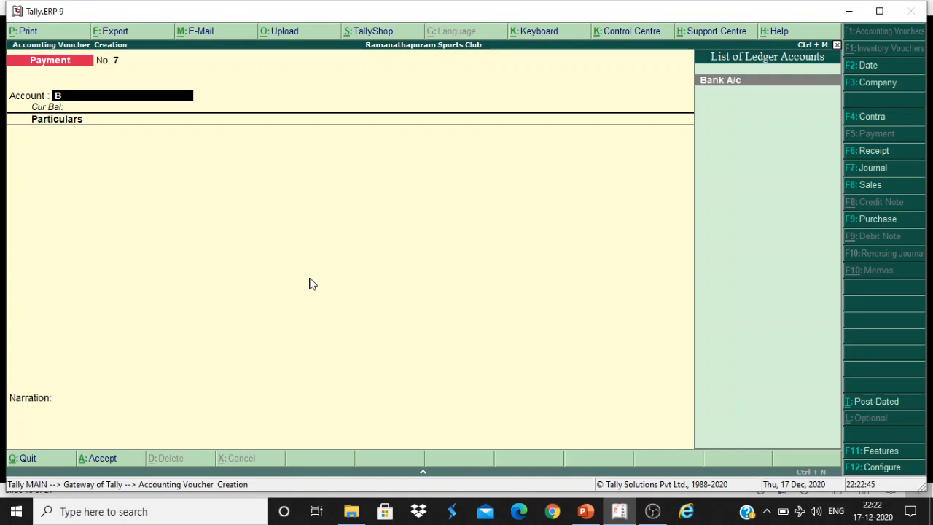
{"action": "key", "text": "Return"}
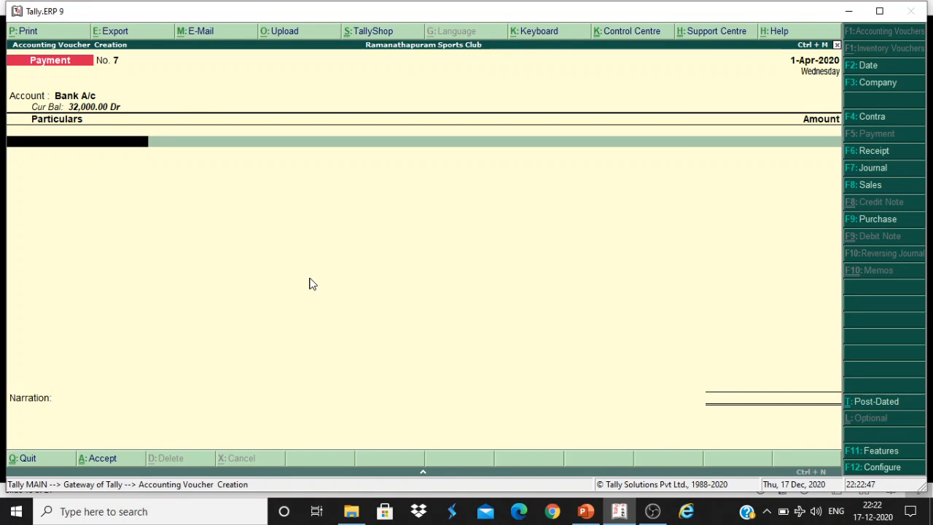
{"action": "type", "text": "In"}
{"action": "key", "text": "Return"}
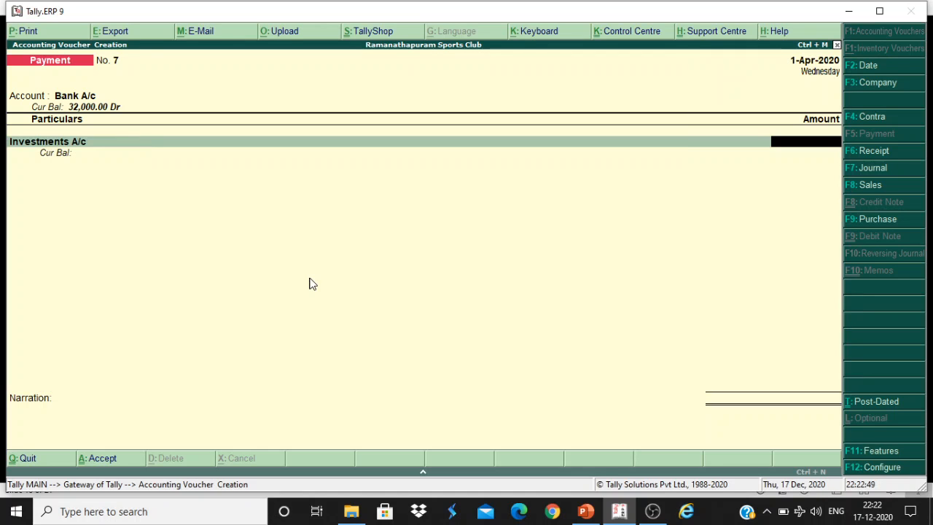
Step: Verify the investment amount in PowerPoint and enter 28,000 for Investments A/c in the Tally payment
{"action": "left_click", "coordinate": [585, 512]}
{"action": "left_click", "coordinate": [618, 512]}
{"action": "type", "text": "28."}
{"action": "type", "text": "000"}
{"action": "key", "text": "BackSpace"}
{"action": "key", "text": "BackSpace"}
{"action": "key", "text": "BackSpace"}
{"action": "key", "text": "BackSpace"}
{"action": "type", "text": "000"}
{"action": "key", "text": "Return"}
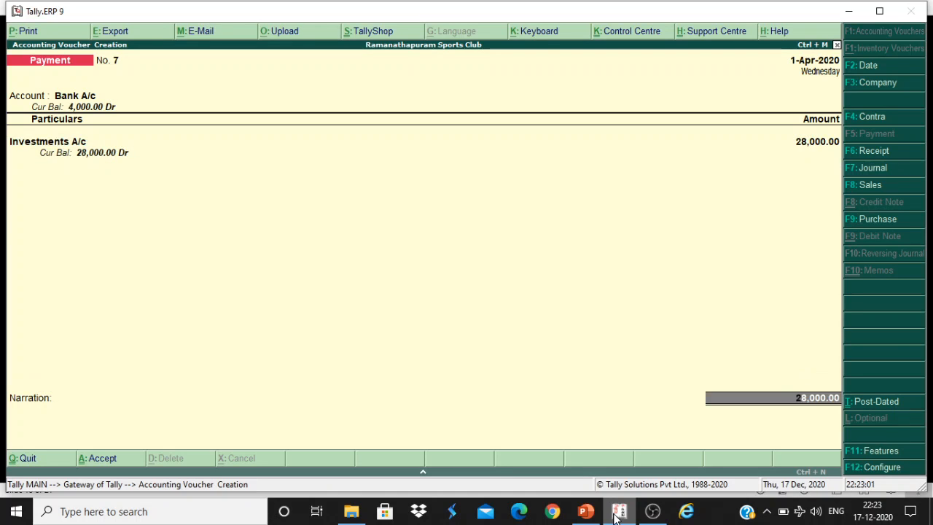
Step: Keep the default bank allocation, leave the narration blank and save the investments payment
{"action": "key", "text": "Return"}
{"action": "key", "text": "Return"}
{"action": "key", "text": "Return"}
{"action": "key", "text": "Return"}
{"action": "key", "text": "Return"}
{"action": "key", "text": "Return"}
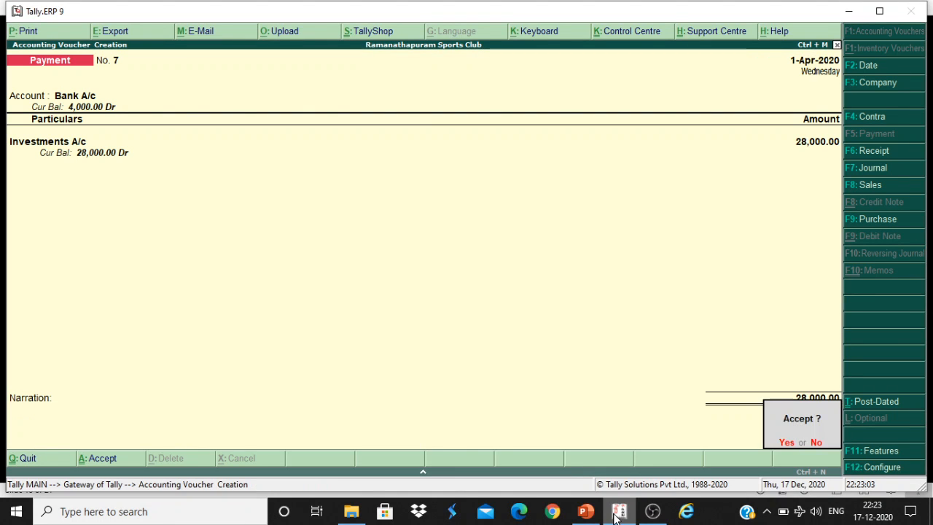
{"action": "key", "text": "Return"}
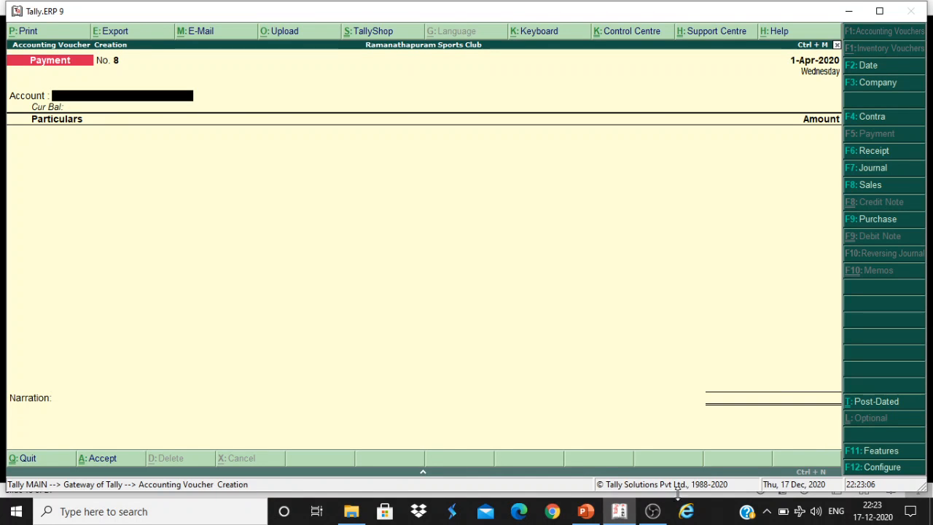
Step: Read the closing stock procedure of the fourteenth transaction in PowerPoint and close the blank payment voucher in Tally
{"action": "left_click", "coordinate": [585, 511]}
{"action": "key", "text": "Right"}
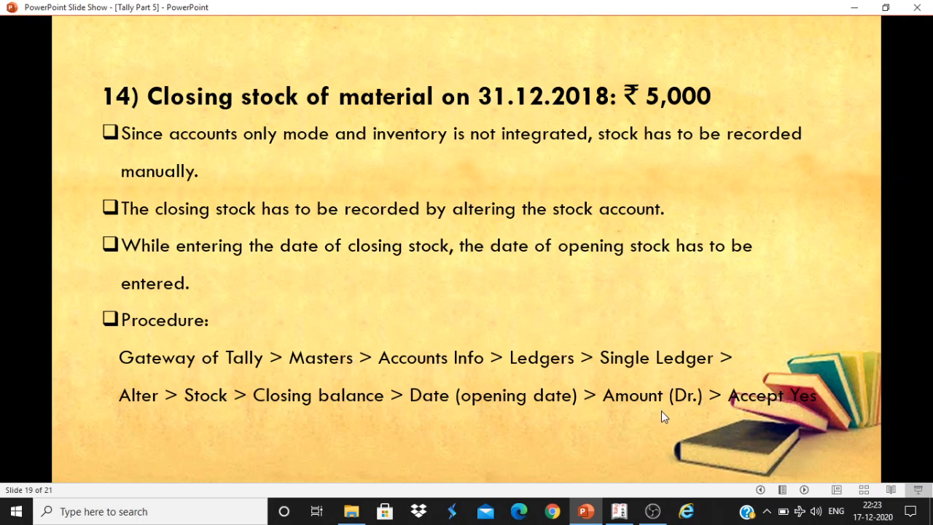
{"action": "left_click", "coordinate": [616, 515]}
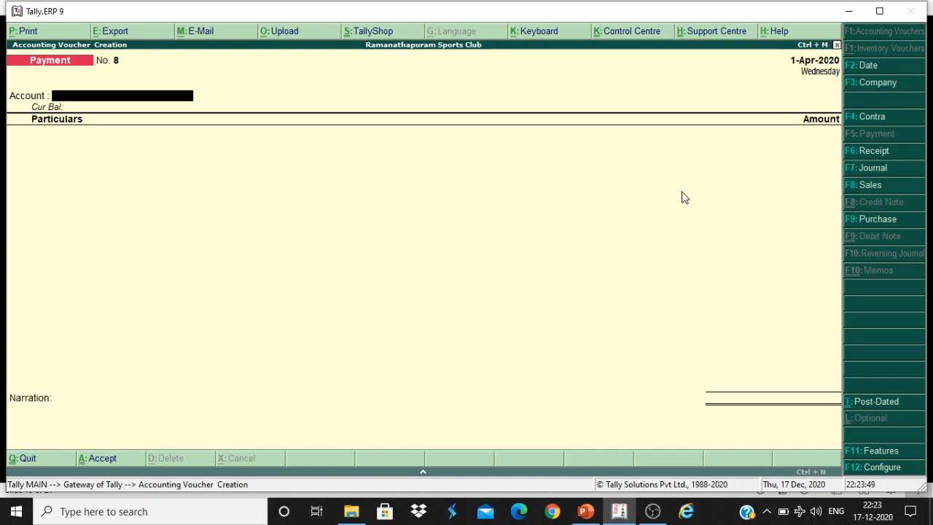
{"action": "key", "text": "Escape"}
{"action": "key", "text": "y"}
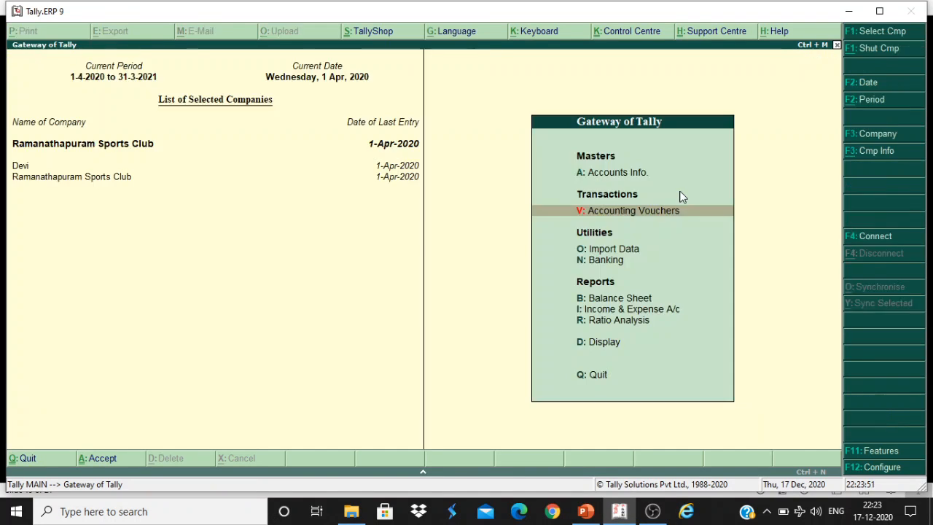
Step: Open the single ledger Sports Materials A/c for alteration from the accounts masters
{"action": "left_click", "coordinate": [623, 175]}
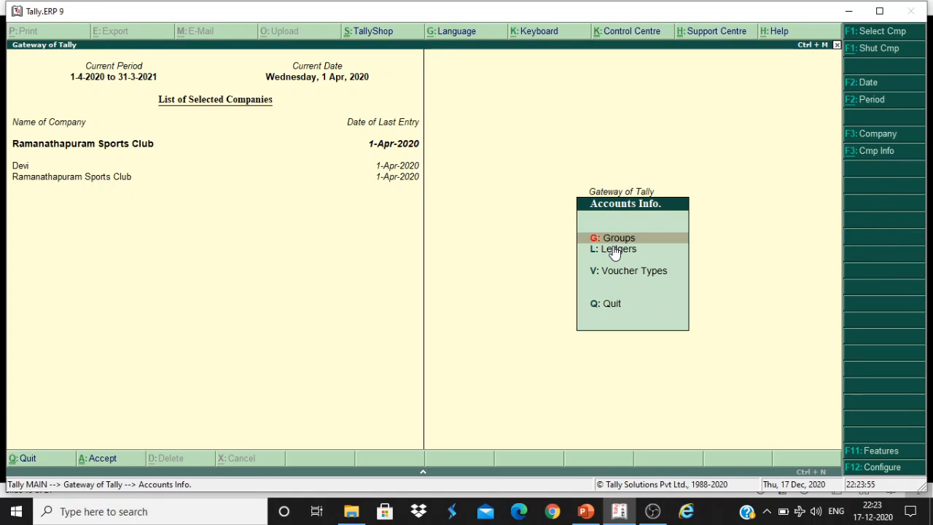
{"action": "left_click", "coordinate": [614, 251]}
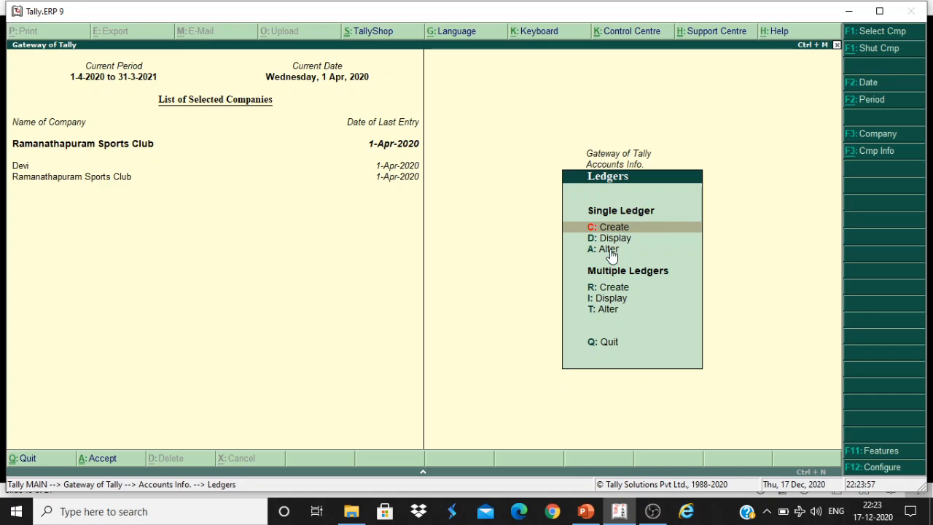
{"action": "left_click", "coordinate": [609, 249]}
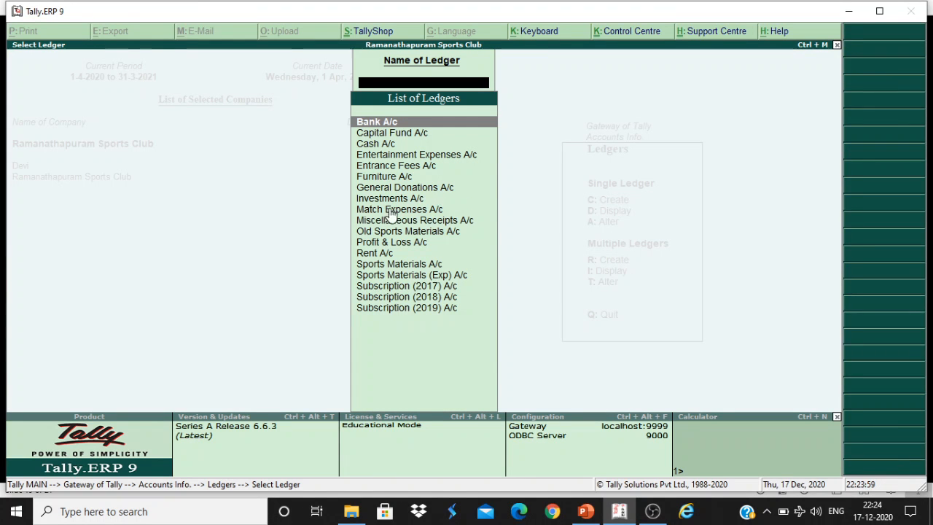
{"action": "left_click", "coordinate": [389, 267]}
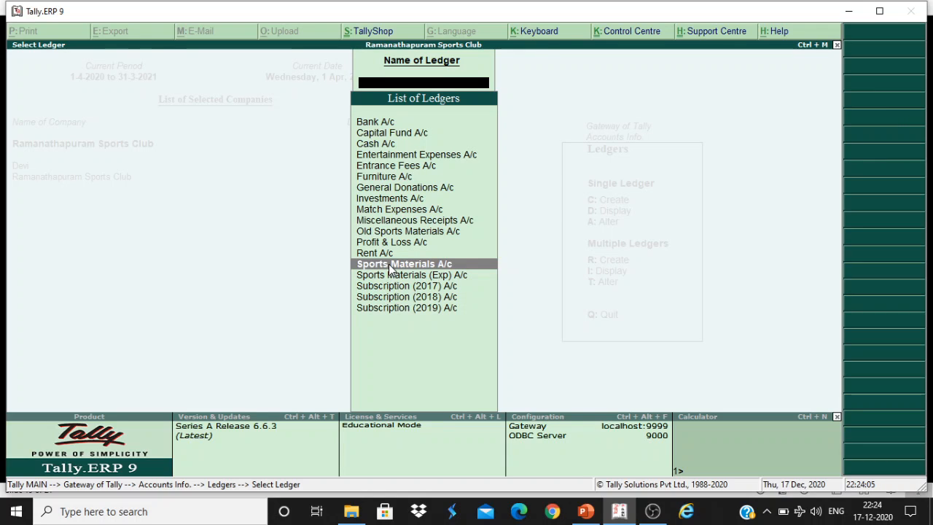
{"action": "left_click", "coordinate": [389, 266]}
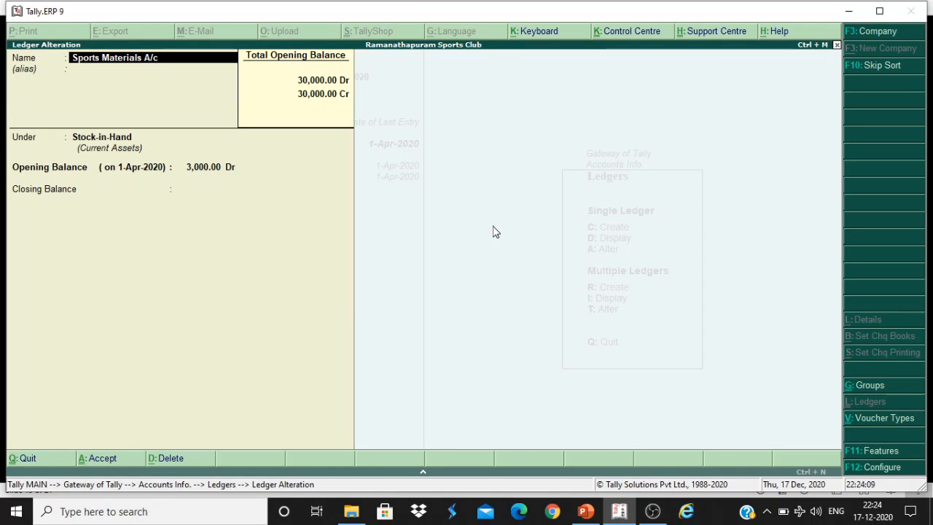
Step: Keep the ledger's opening details and set the closing balance date of Sports Materials A/c to 1-Apr-2020
{"action": "key", "text": "Return"}
{"action": "key", "text": "Return"}
{"action": "key", "text": "Return"}
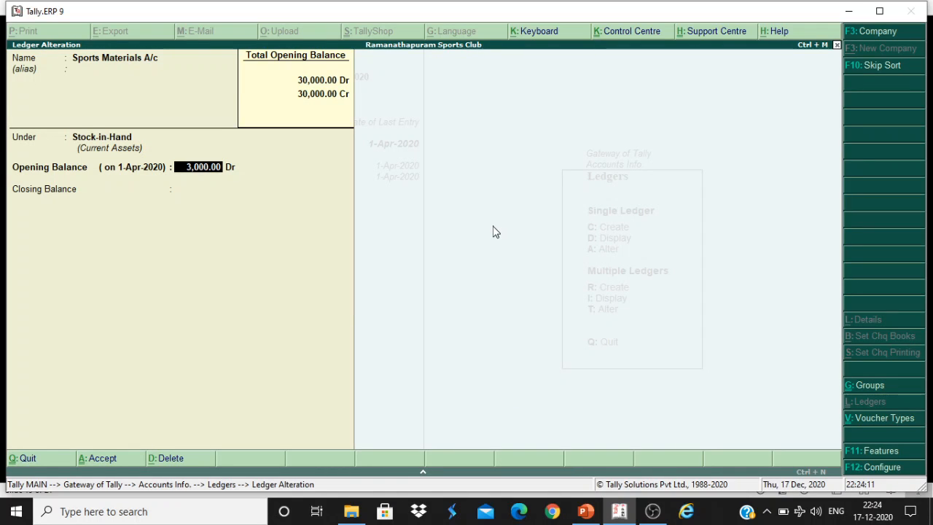
{"action": "key", "text": "Return"}
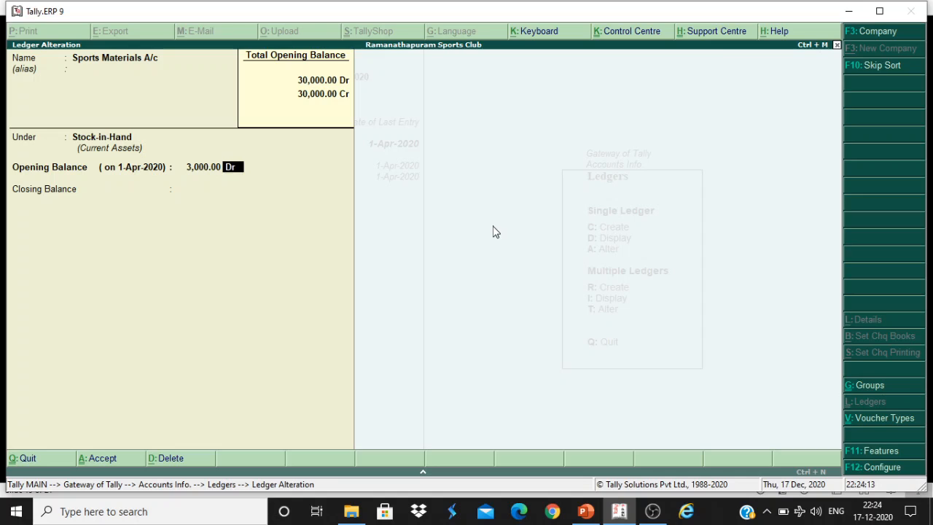
{"action": "key", "text": "Return"}
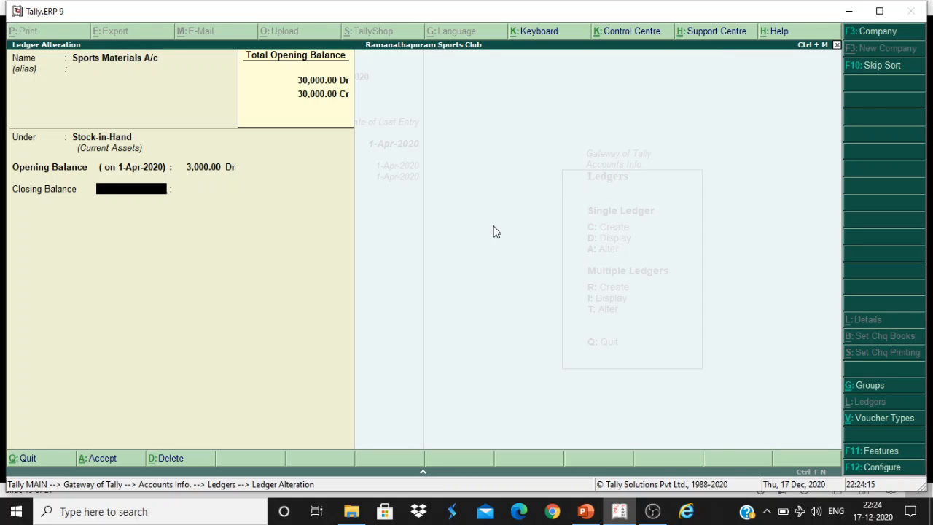
{"action": "type", "text": "1.4.2020"}
{"action": "key", "text": "Return"}
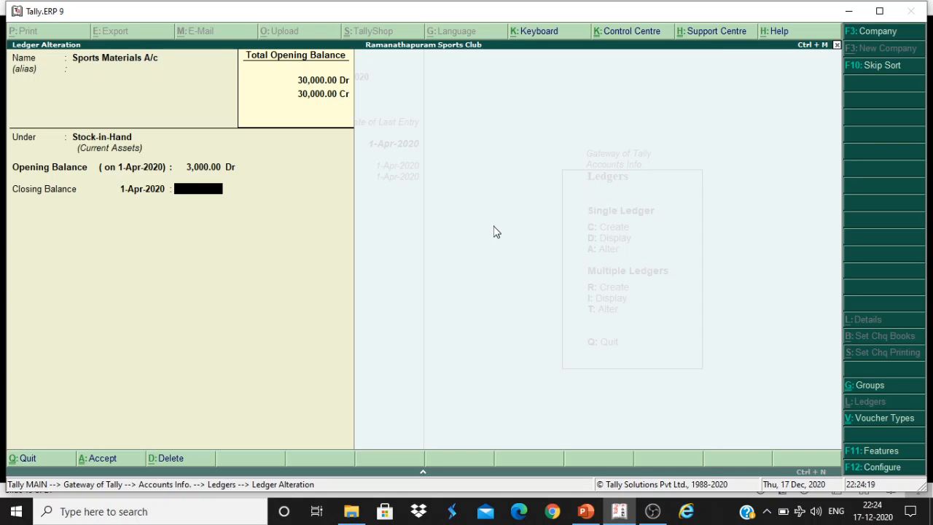
Step: Check the closing stock amount in PowerPoint, enter 5,000 Dr as the closing balance in Tally and save the ledger
{"action": "left_click", "coordinate": [585, 511]}
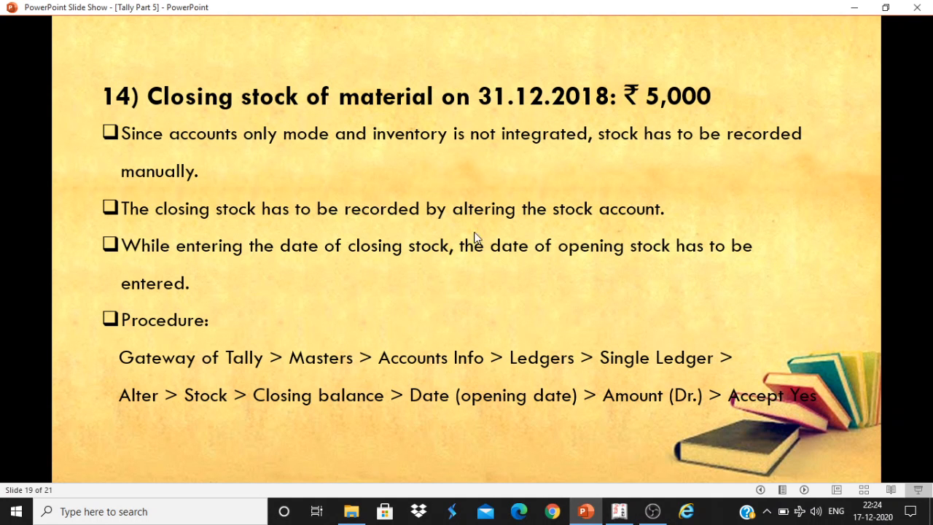
{"action": "left_click", "coordinate": [619, 511]}
{"action": "type", "text": "5,000"}
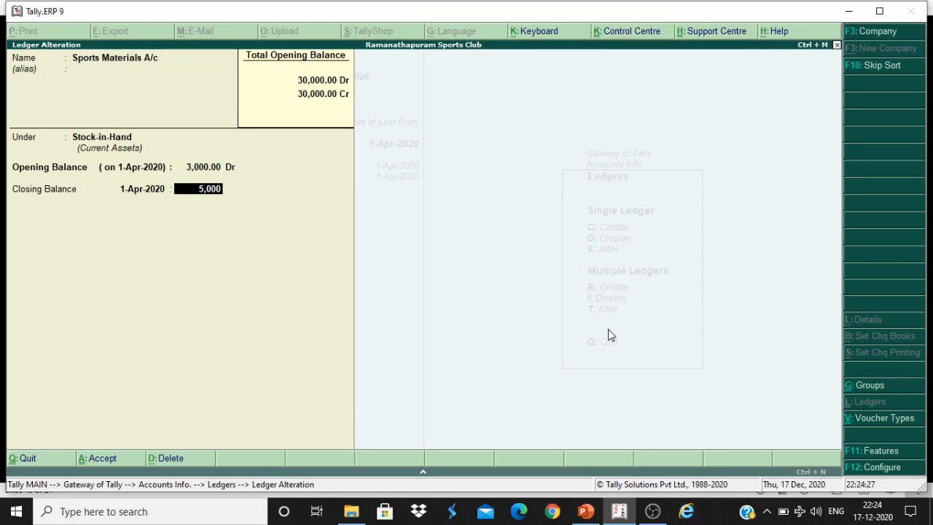
{"action": "key", "text": "Return"}
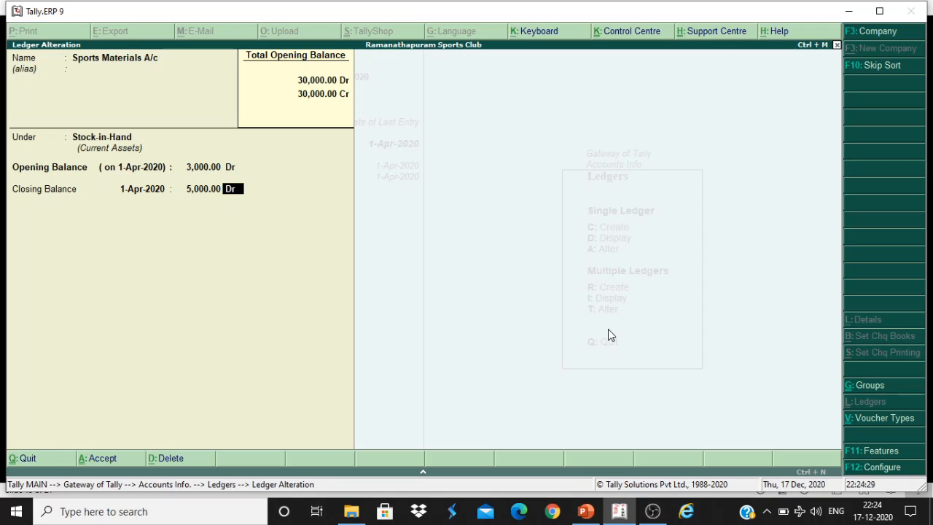
{"action": "key", "text": "Return"}
{"action": "key", "text": "Return"}
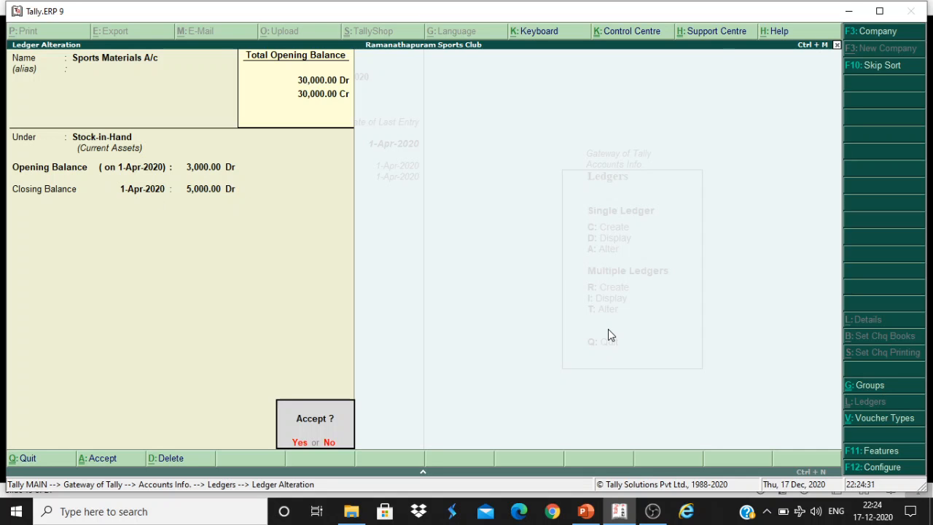
{"action": "key", "text": "Return"}
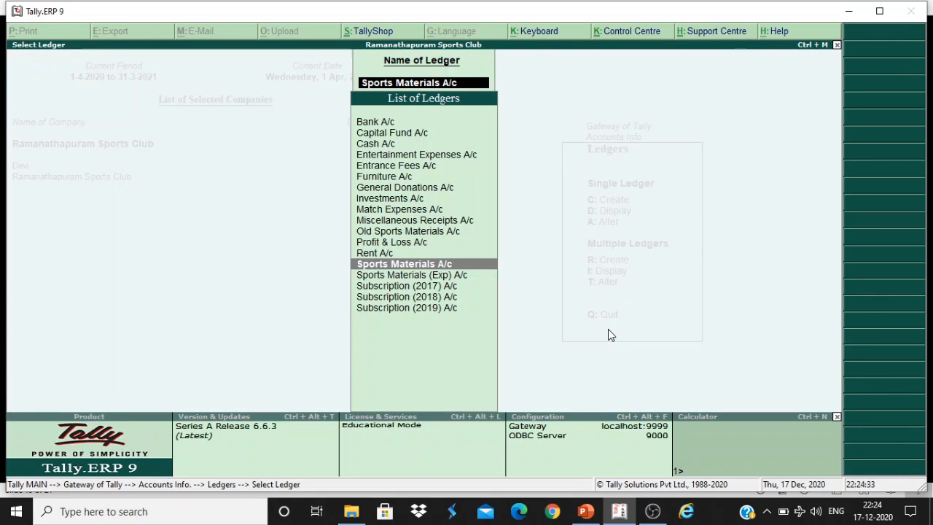
Step: Return to the Gateway of Tally and read the PowerPoint slide on viewing the financial reports
{"action": "key", "text": "Escape"}
{"action": "key", "text": "Escape"}
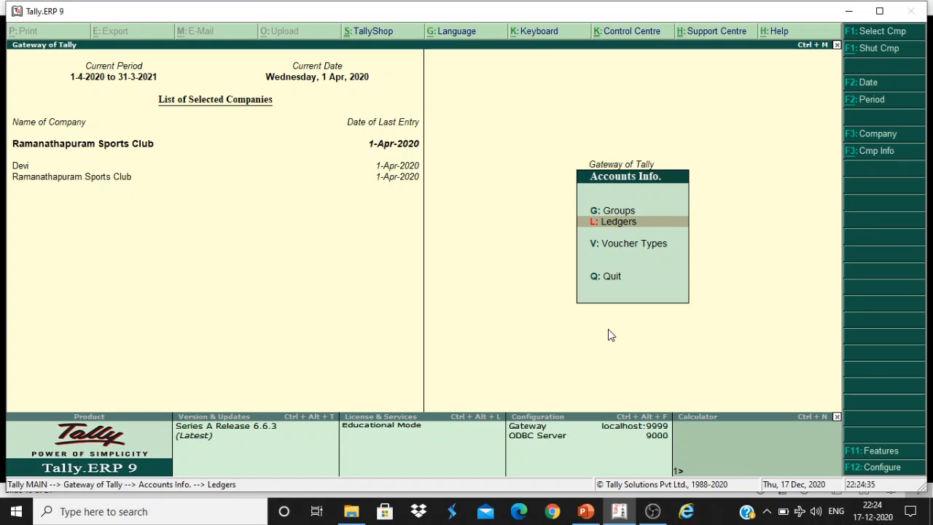
{"action": "key", "text": "Escape"}
{"action": "left_click", "coordinate": [588, 513]}
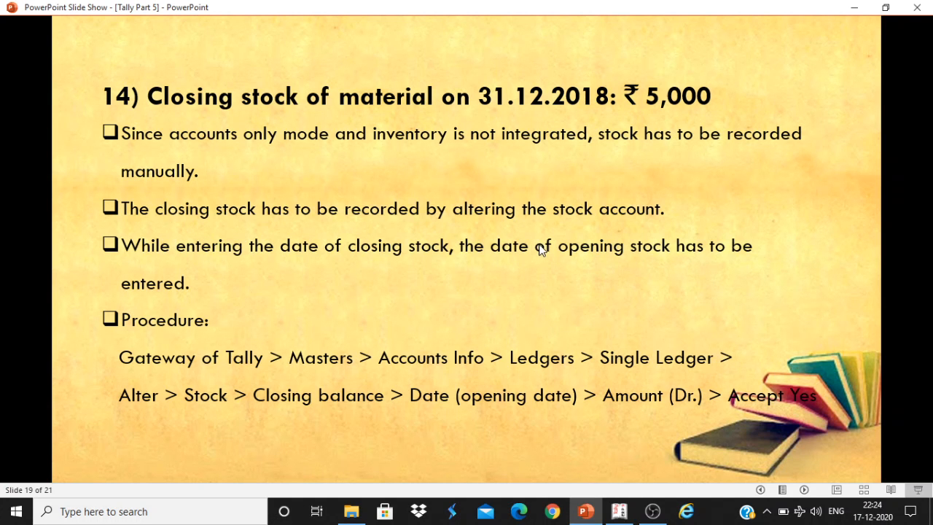
{"action": "left_click", "coordinate": [540, 249]}
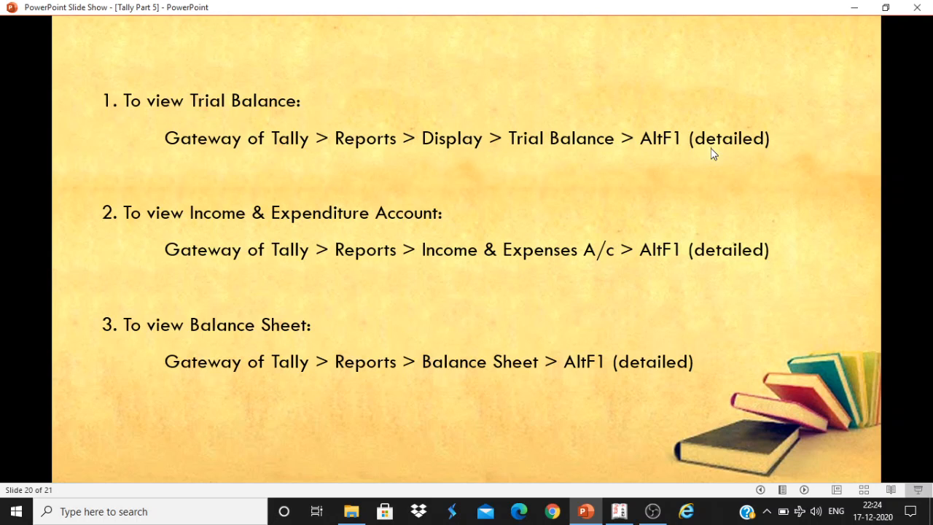
Step: View the trial balance in Tally, expand it to the detailed format for review and close it
{"action": "left_click", "coordinate": [618, 512]}
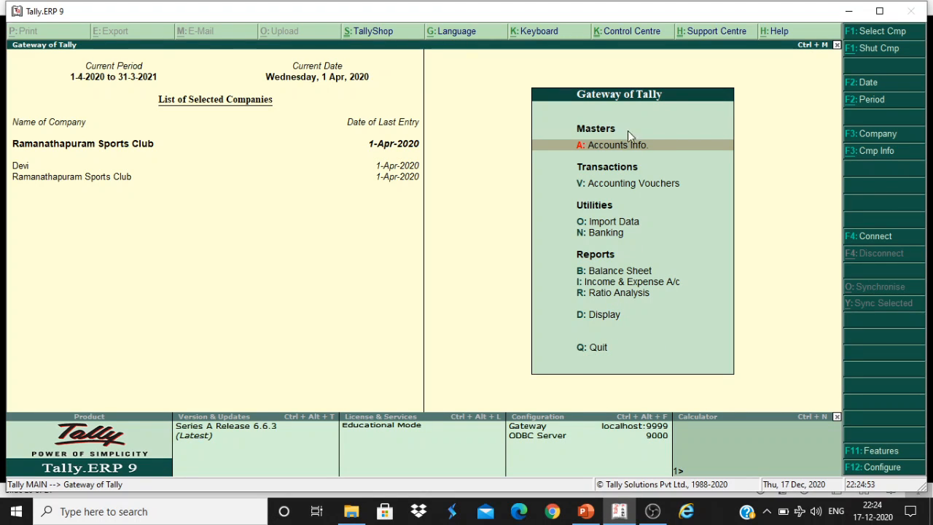
{"action": "left_click", "coordinate": [614, 319]}
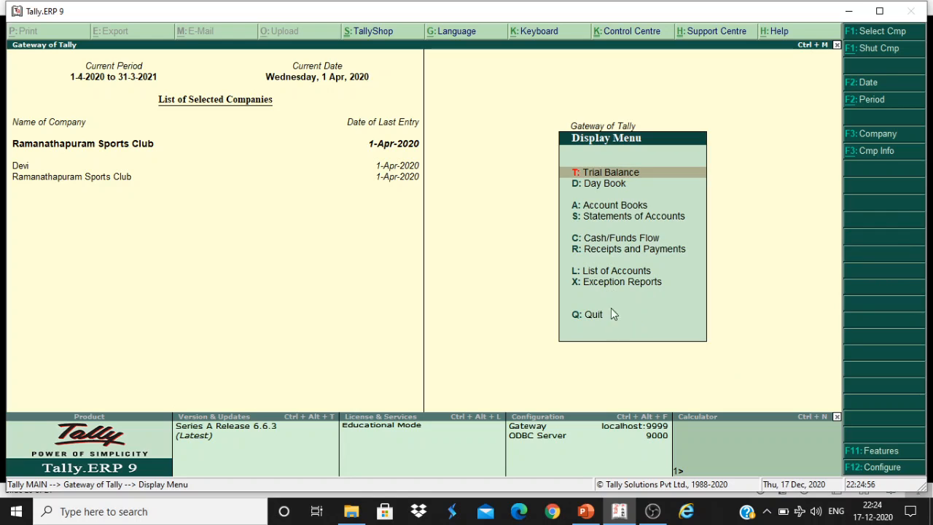
{"action": "left_click", "coordinate": [642, 174]}
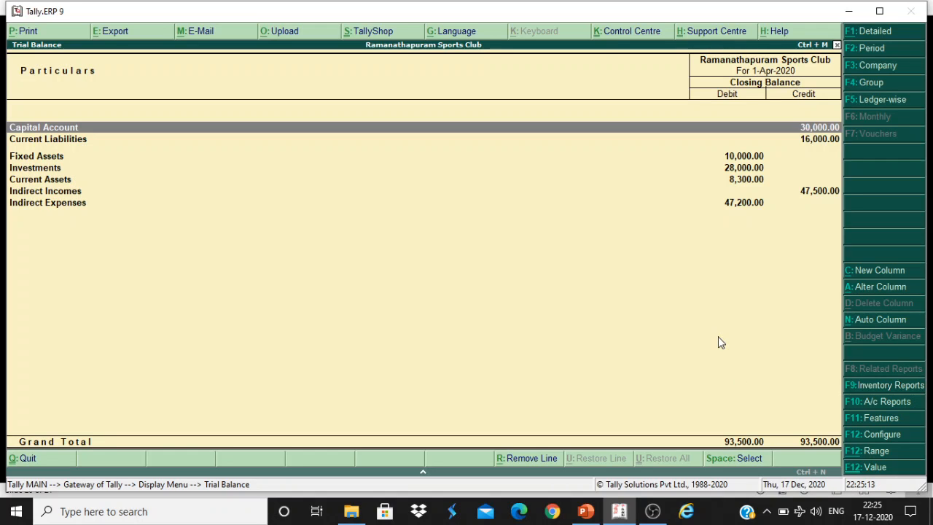
{"action": "left_click", "coordinate": [863, 33]}
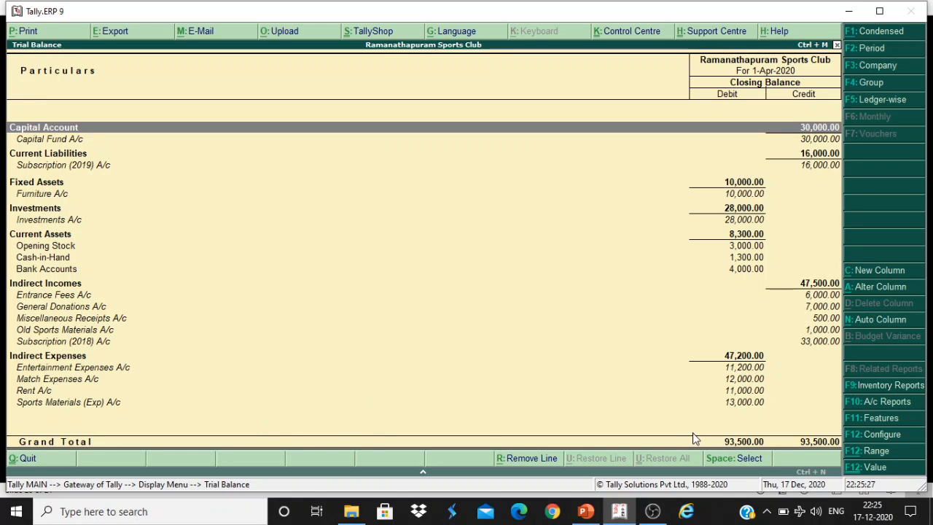
{"action": "key", "text": "Escape"}
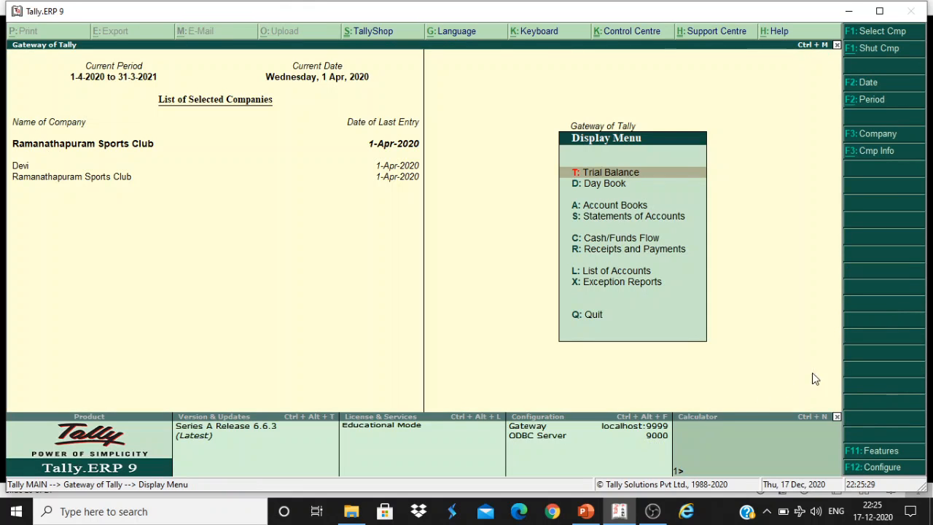
Step: Check the report instructions in PowerPoint, then view the Income & Expenditure Account in Tally in detailed format and close it
{"action": "left_click", "coordinate": [588, 506]}
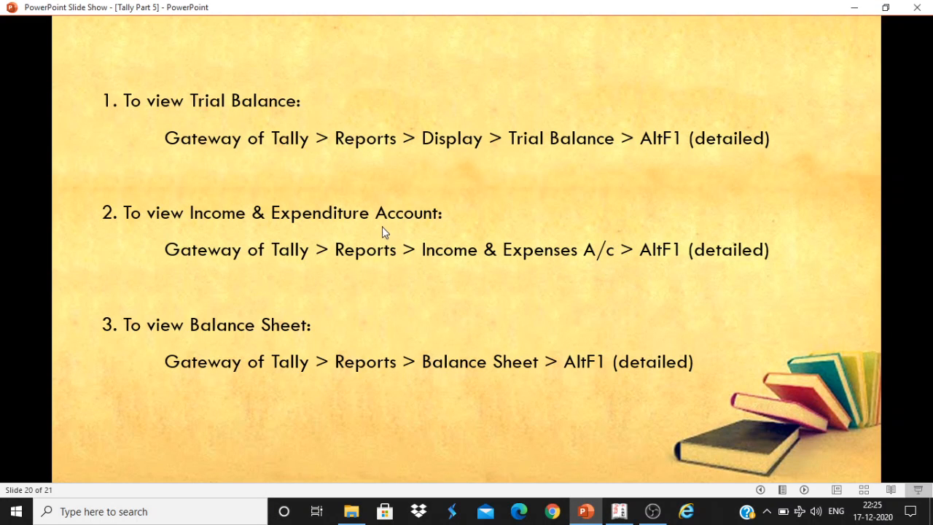
{"action": "mouse_move", "coordinate": [610, 513]}
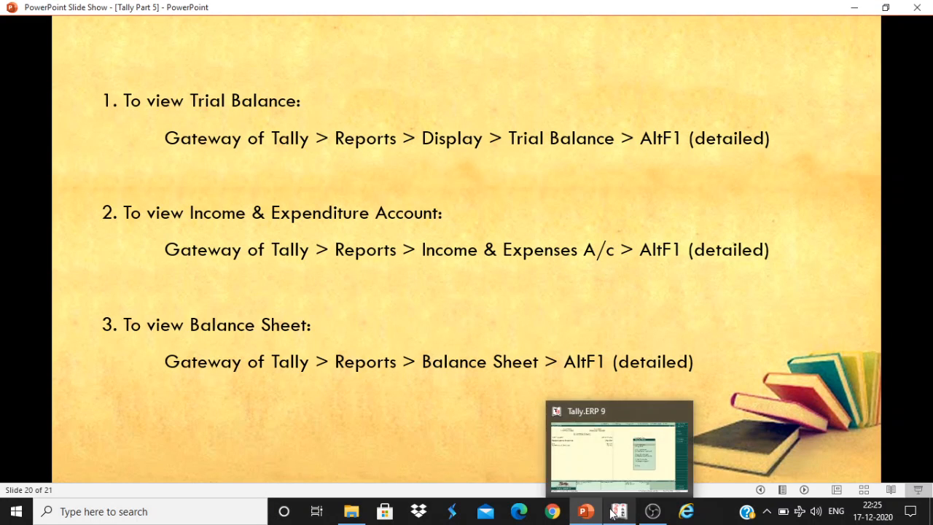
{"action": "left_click", "coordinate": [606, 466]}
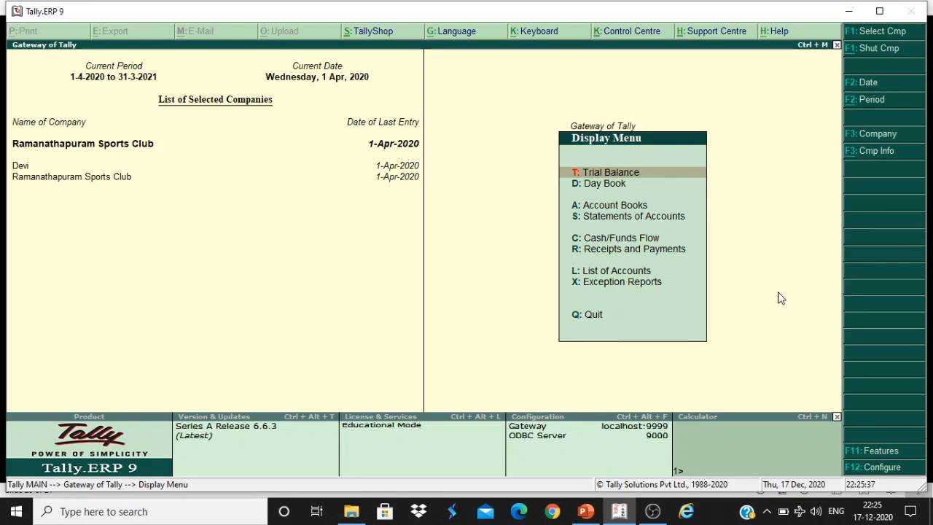
{"action": "key", "text": "Escape"}
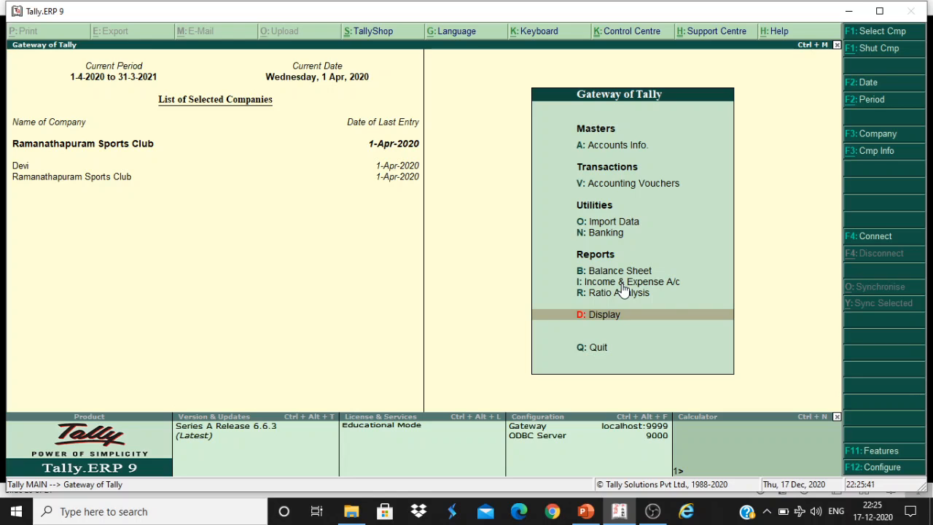
{"action": "left_click", "coordinate": [621, 283]}
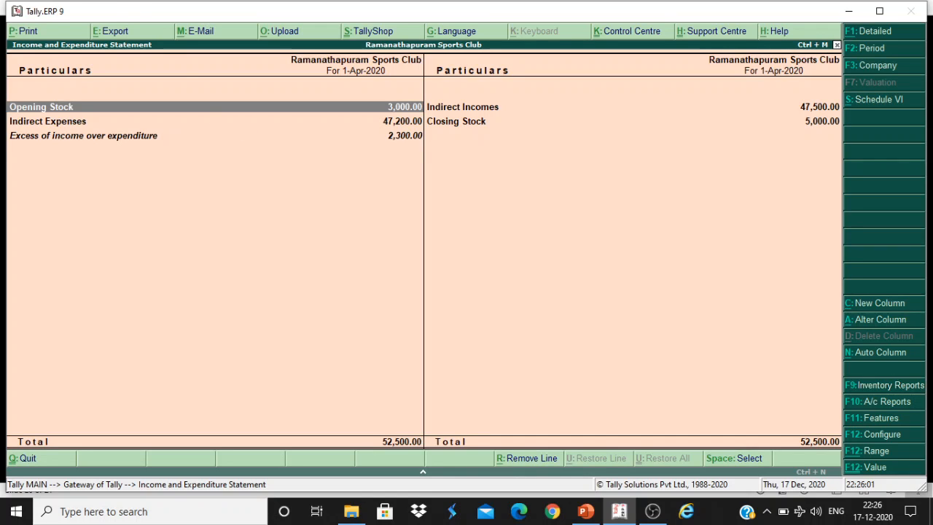
{"action": "left_click", "coordinate": [865, 33]}
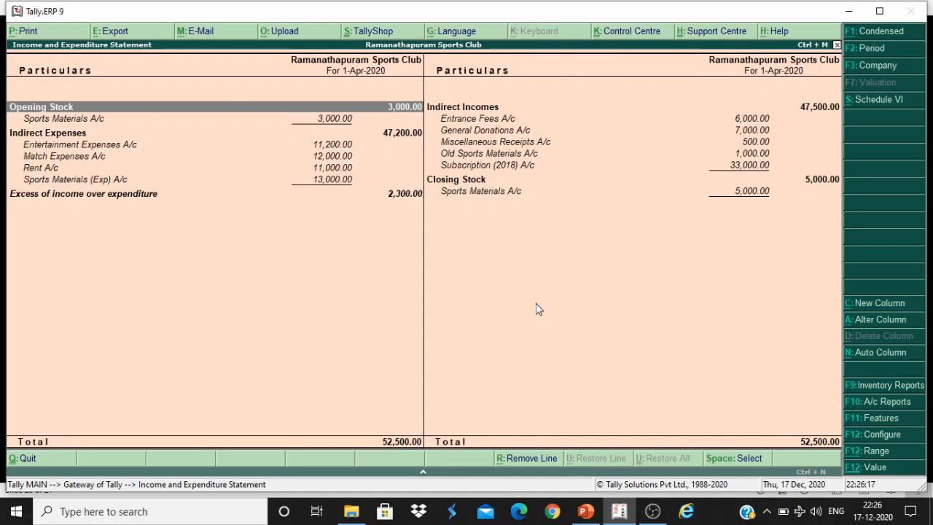
{"action": "key", "text": "Escape"}
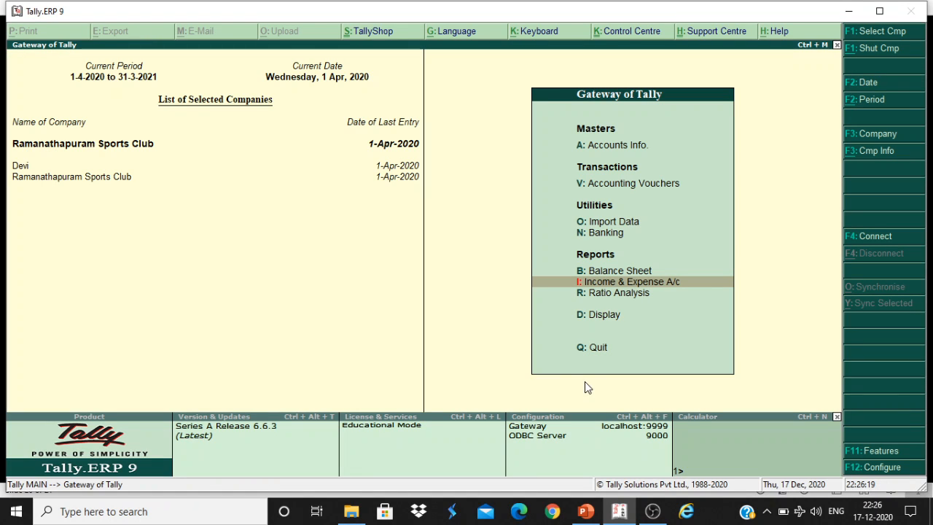
Step: Review the Balance Sheet in detailed format, including the monthly summary of Subscription (2017) A/c, and return to the PowerPoint slide
{"action": "left_click", "coordinate": [628, 271]}
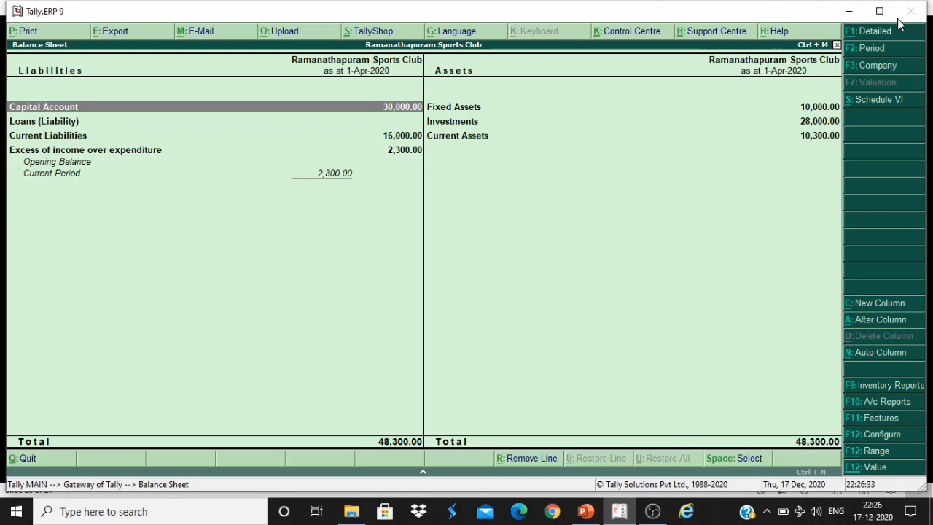
{"action": "left_click", "coordinate": [874, 32]}
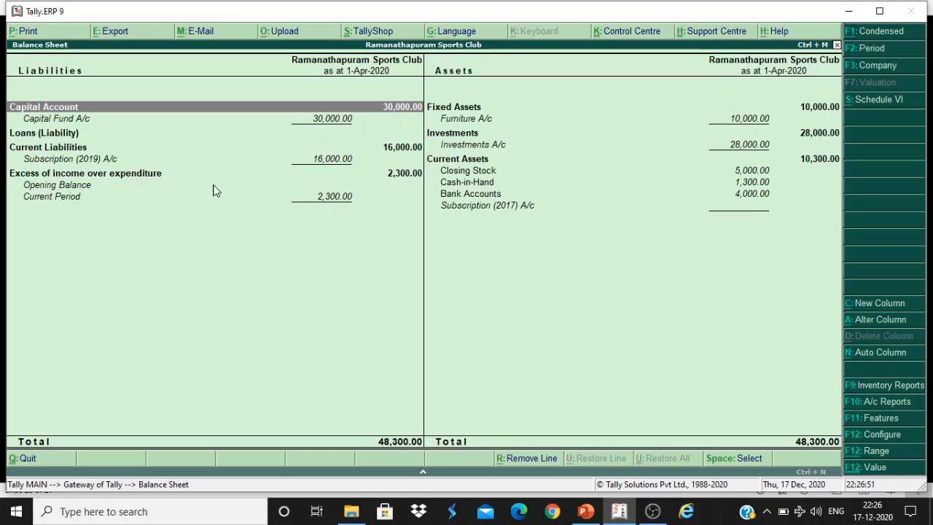
{"action": "left_click", "coordinate": [499, 208]}
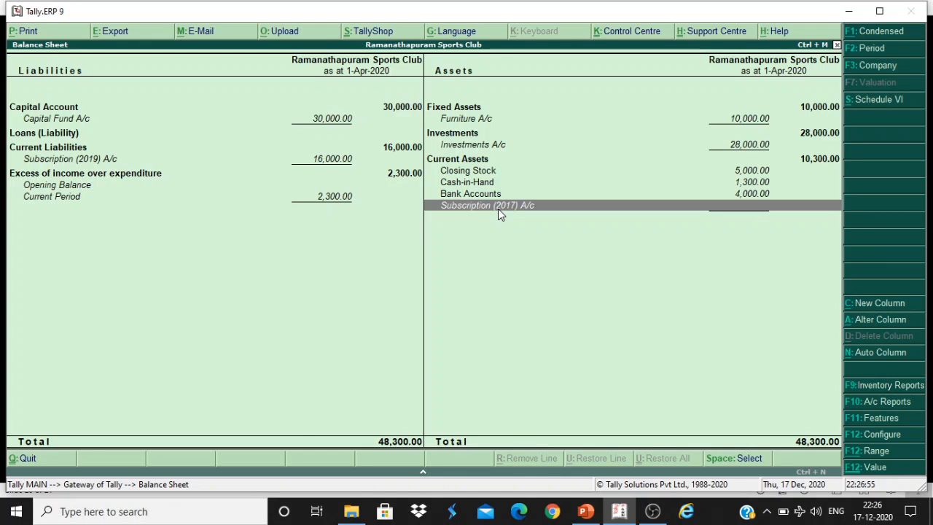
{"action": "double_click", "coordinate": [497, 206]}
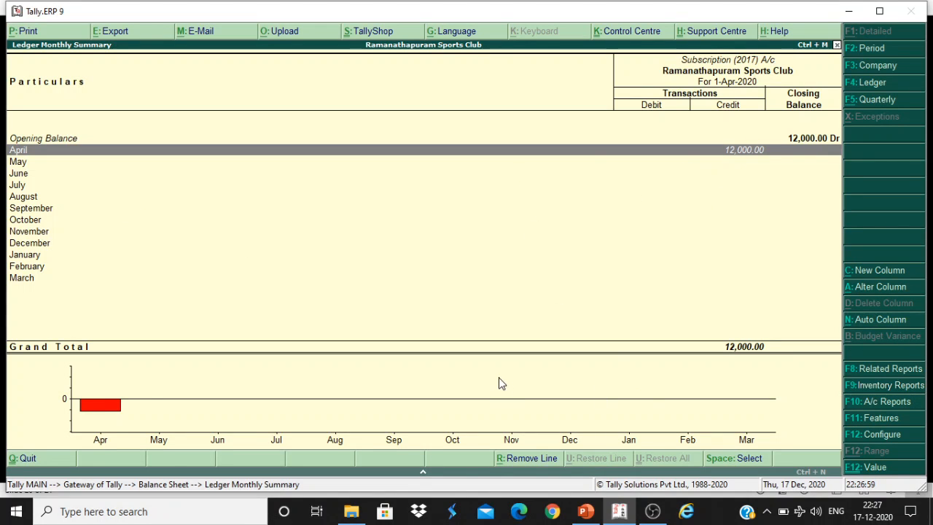
{"action": "key", "text": "Escape"}
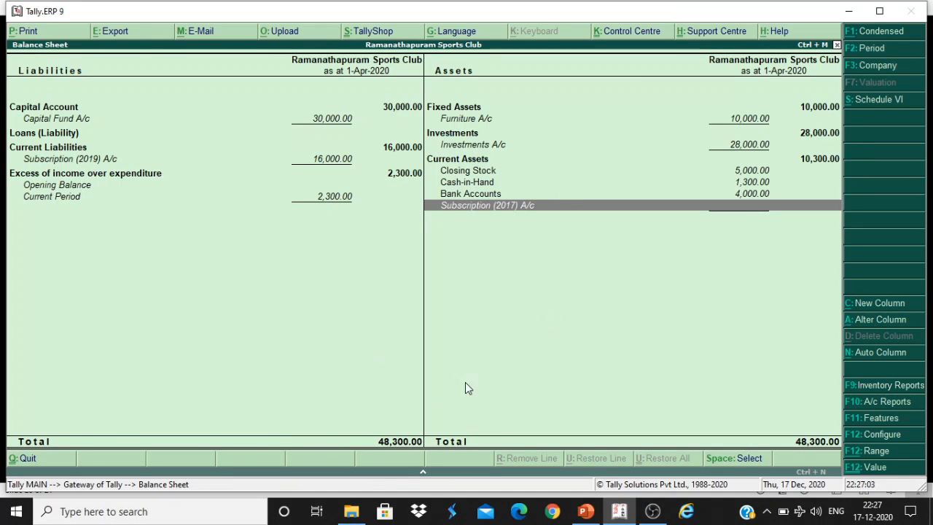
{"action": "key", "text": "Escape"}
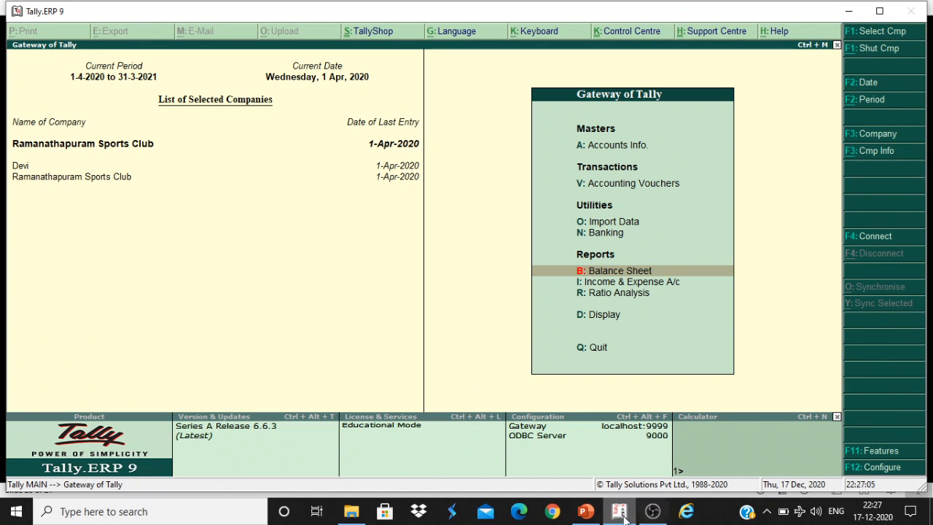
{"action": "left_click", "coordinate": [585, 511]}
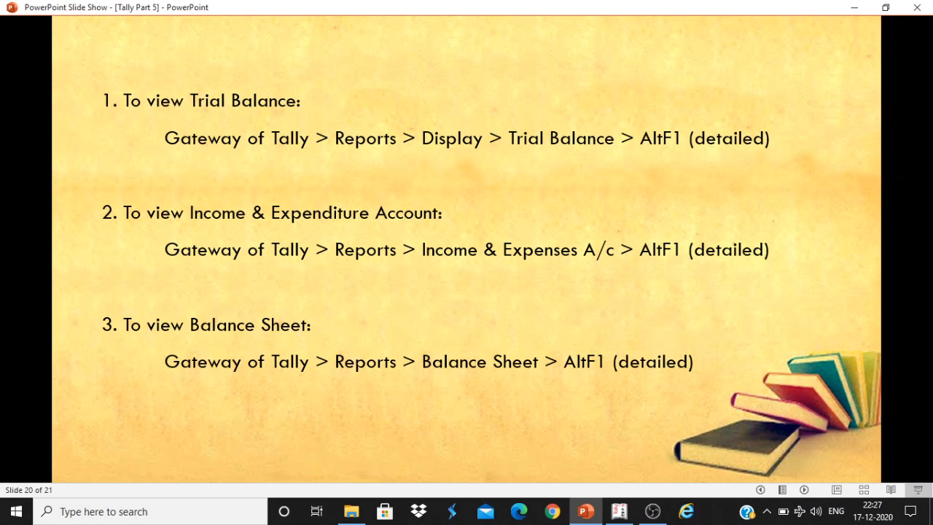